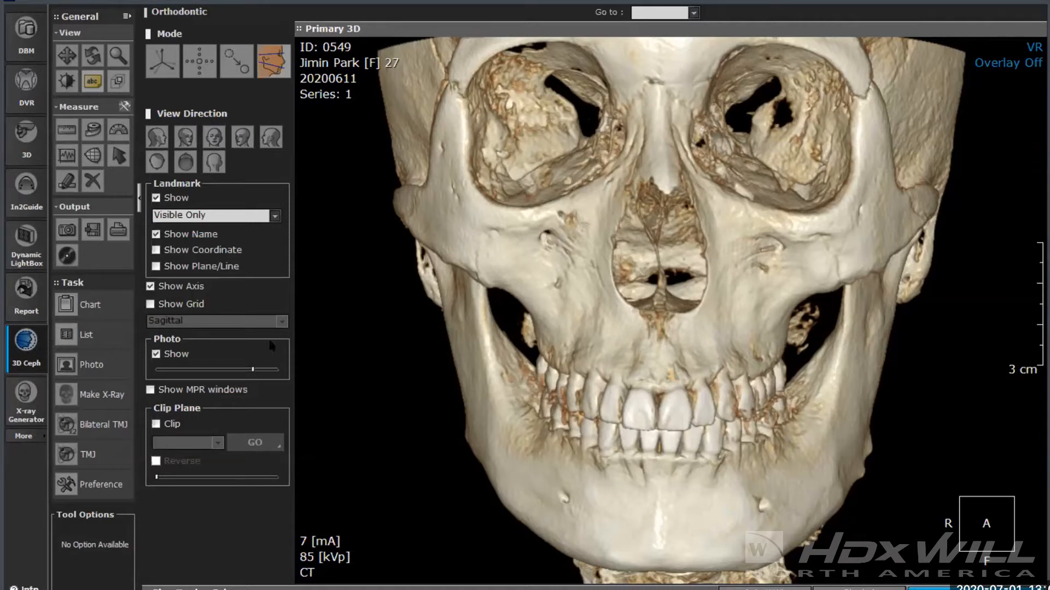
# Step: Open the volume in the DVR module and reslice it, tilting the head about -9.6° around the R-L axis to level the teeth
pyautogui.click(24, 94)
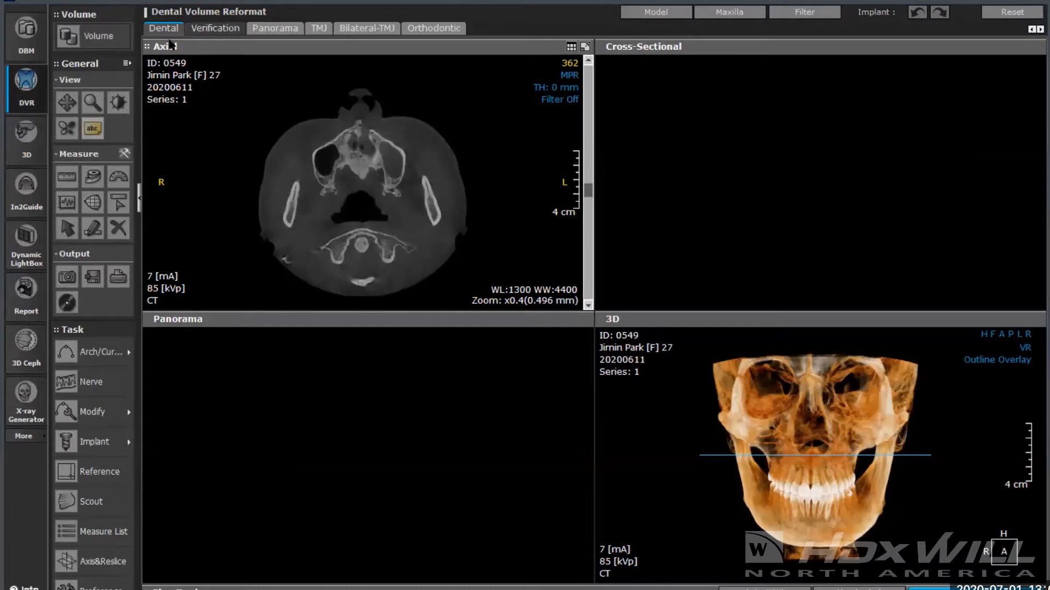
pyautogui.click(273, 29)
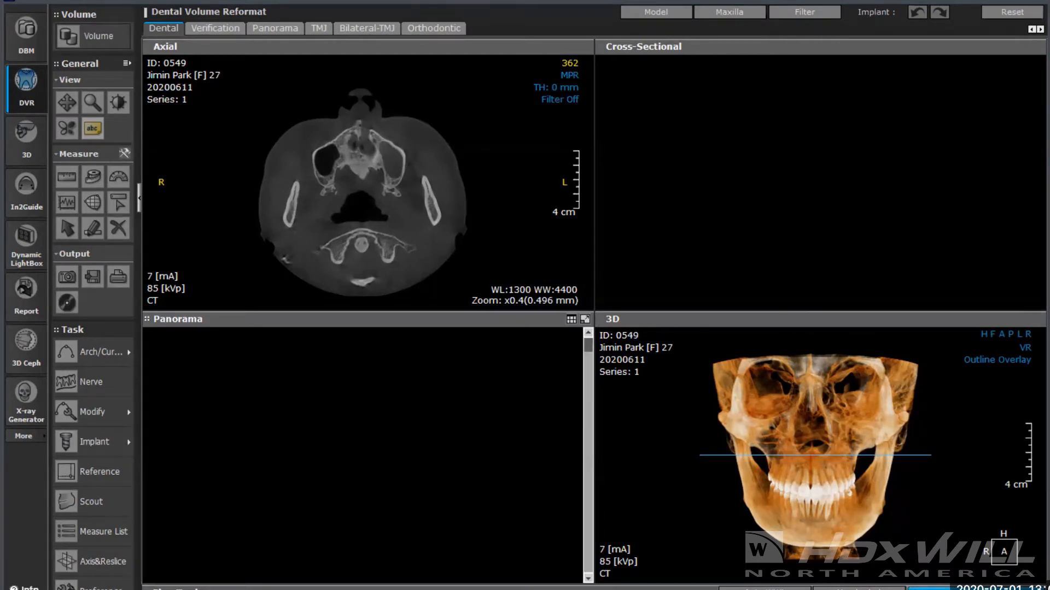
pyautogui.click(103, 562)
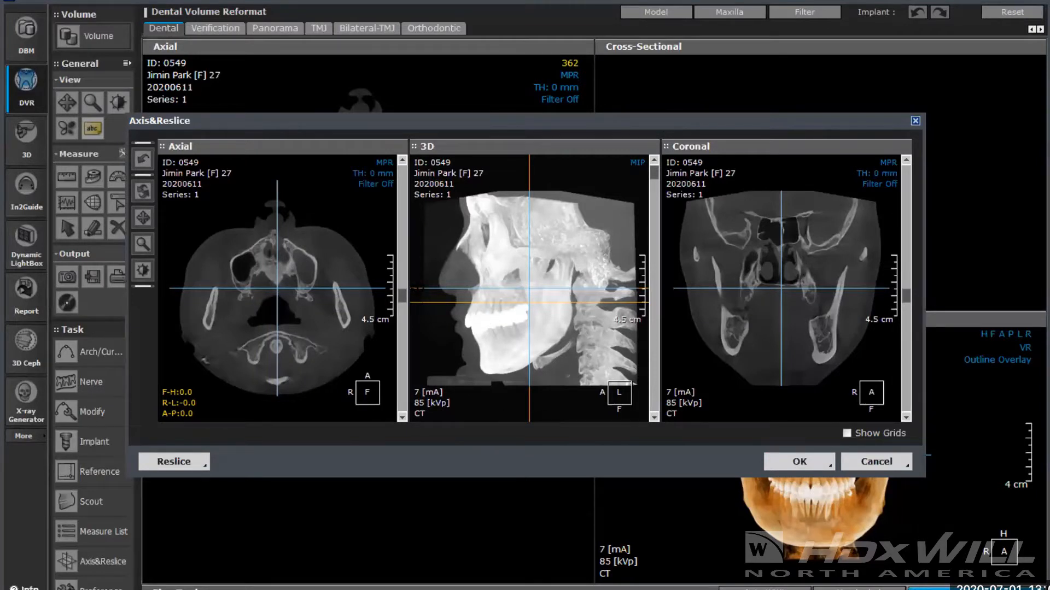
pyautogui.moveTo(412, 290); pyautogui.dragTo(408, 266)
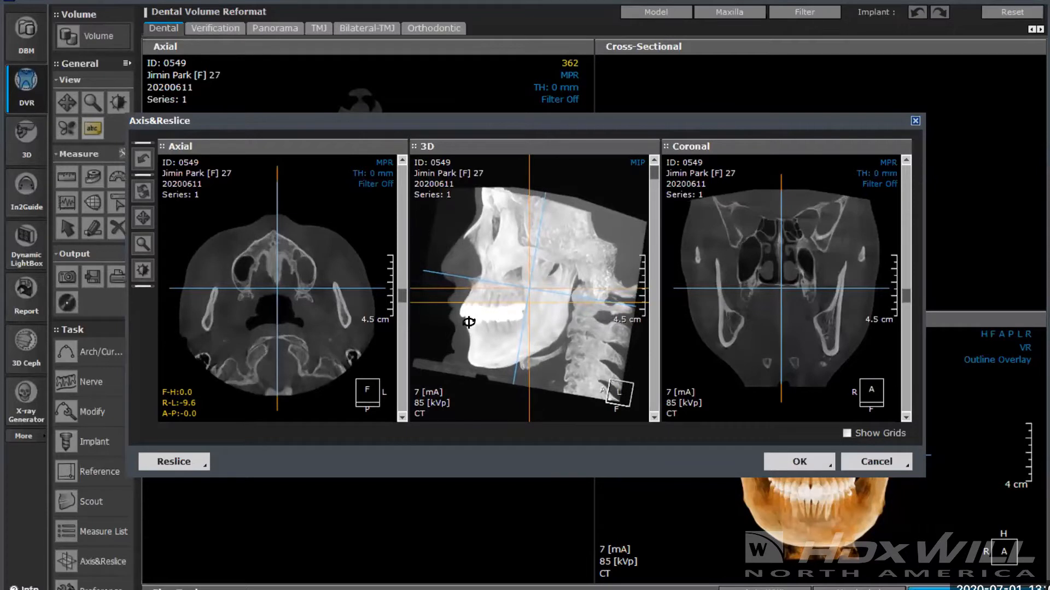
pyautogui.click(799, 462)
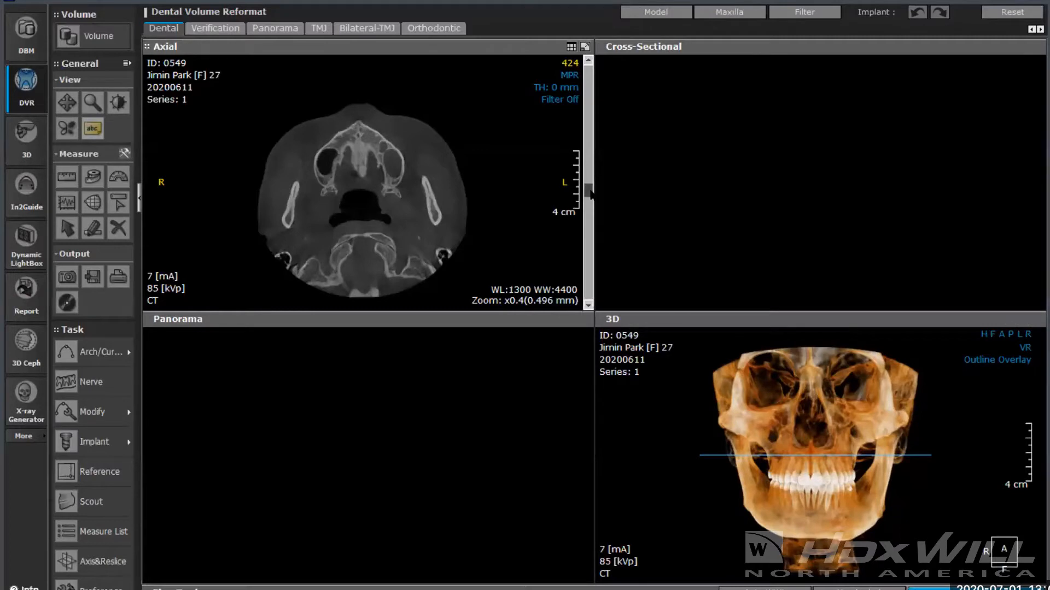
# Step: Move the axial view to slice 545 through the lower teeth and generate the panorama with Auto Arch
pyautogui.moveTo(591, 194); pyautogui.dragTo(586, 229)
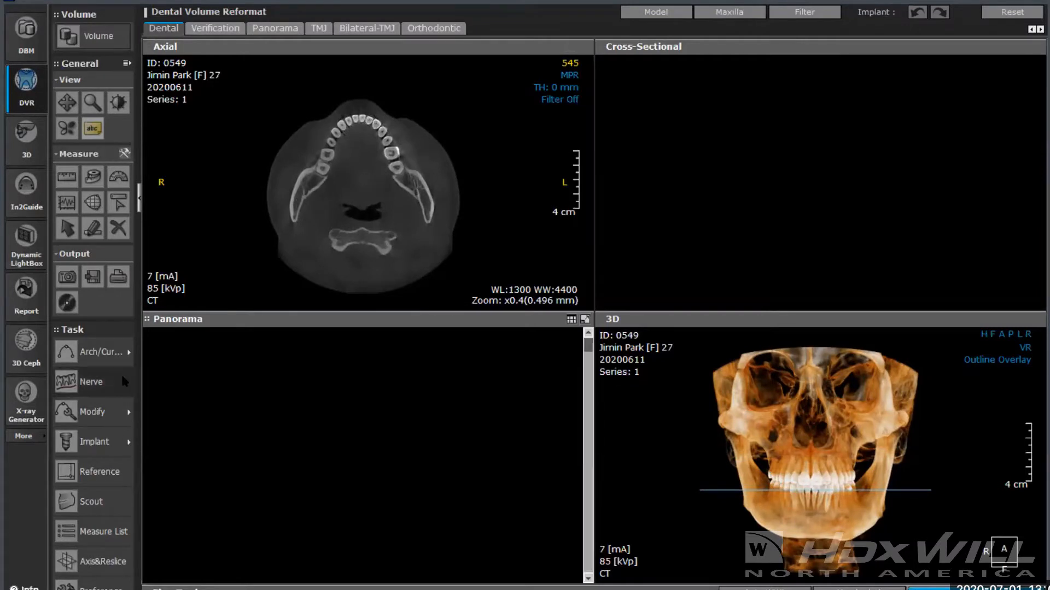
pyautogui.click(130, 354)
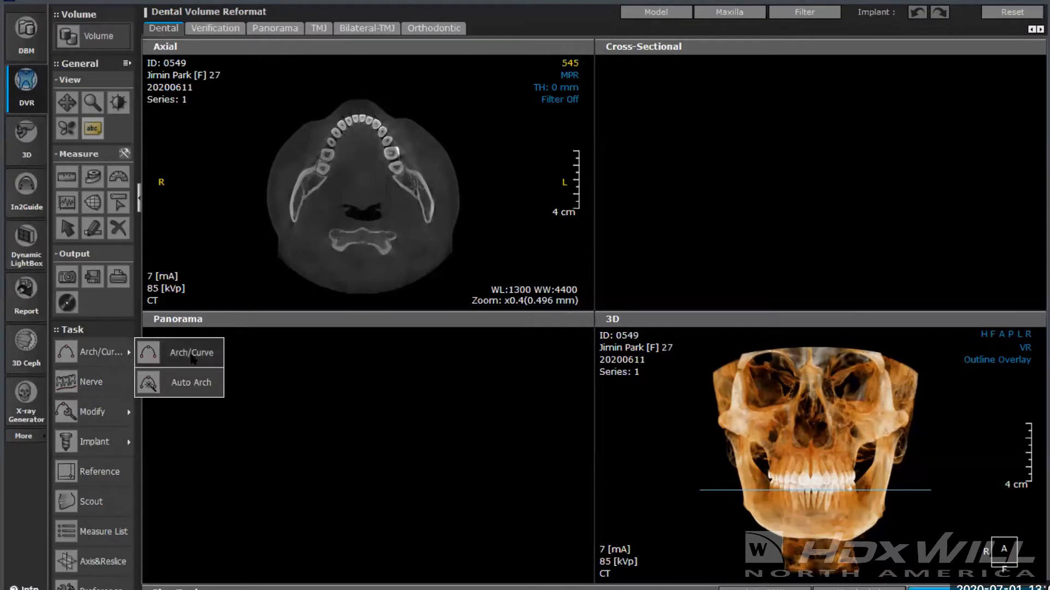
pyautogui.click(192, 382)
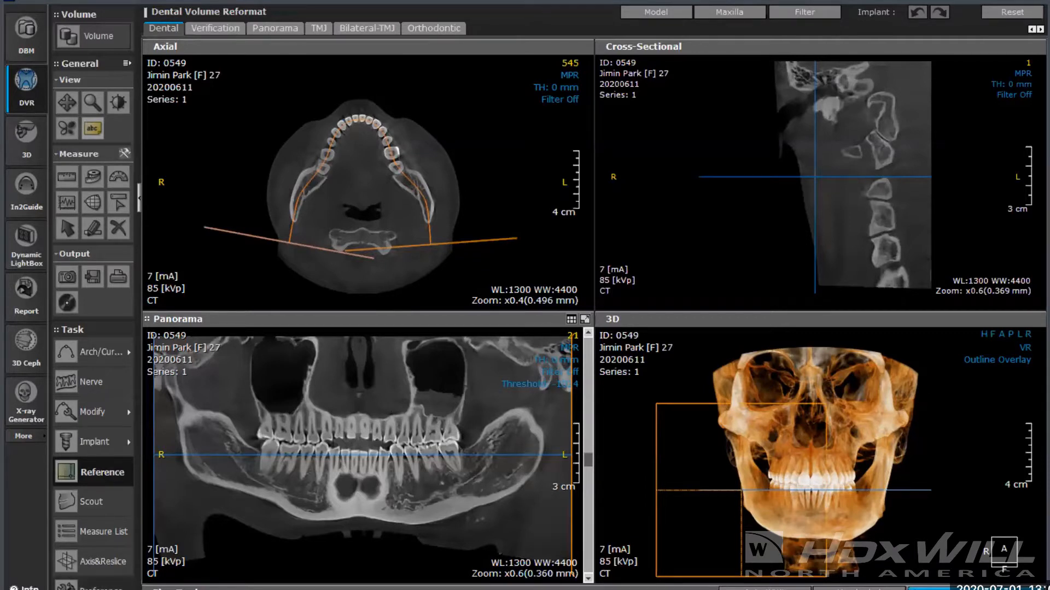
# Step: Review the View and Settings preferences for line display, cross and panorama intervals, and panorama image height
pyautogui.click(91, 585)
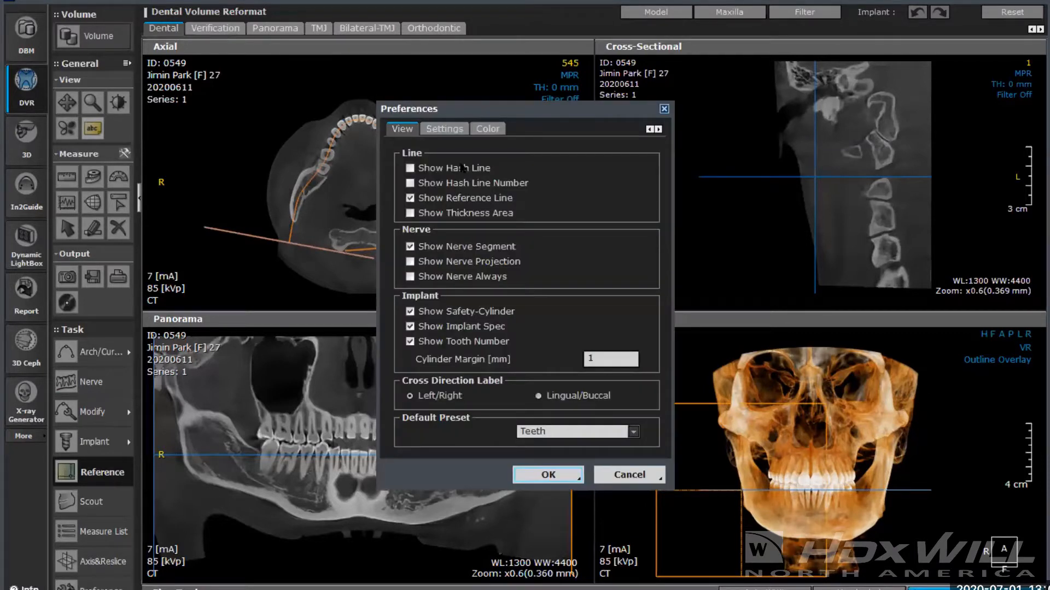
pyautogui.click(445, 129)
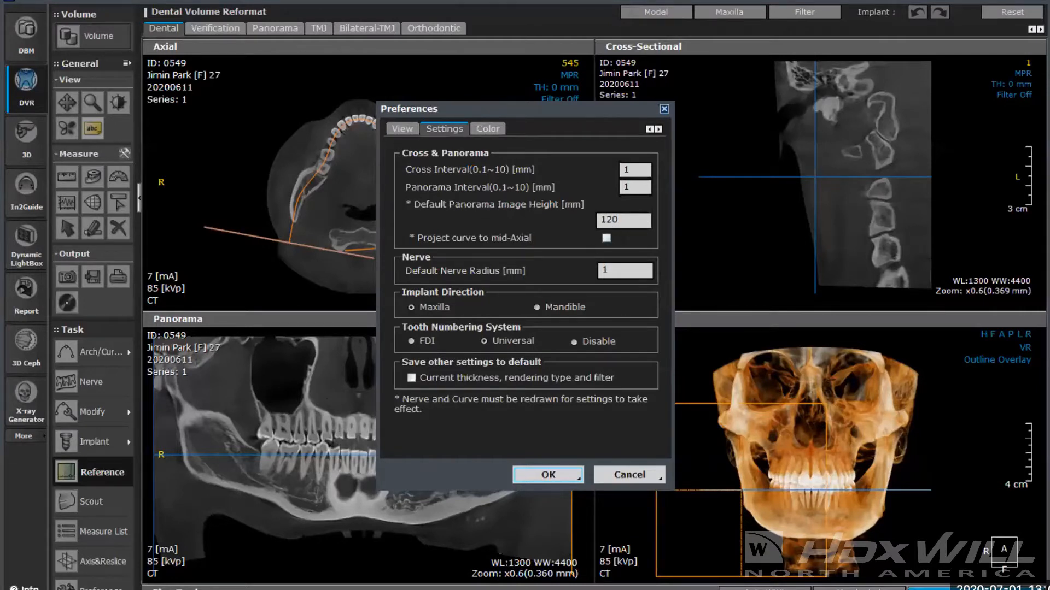
pyautogui.click(536, 474)
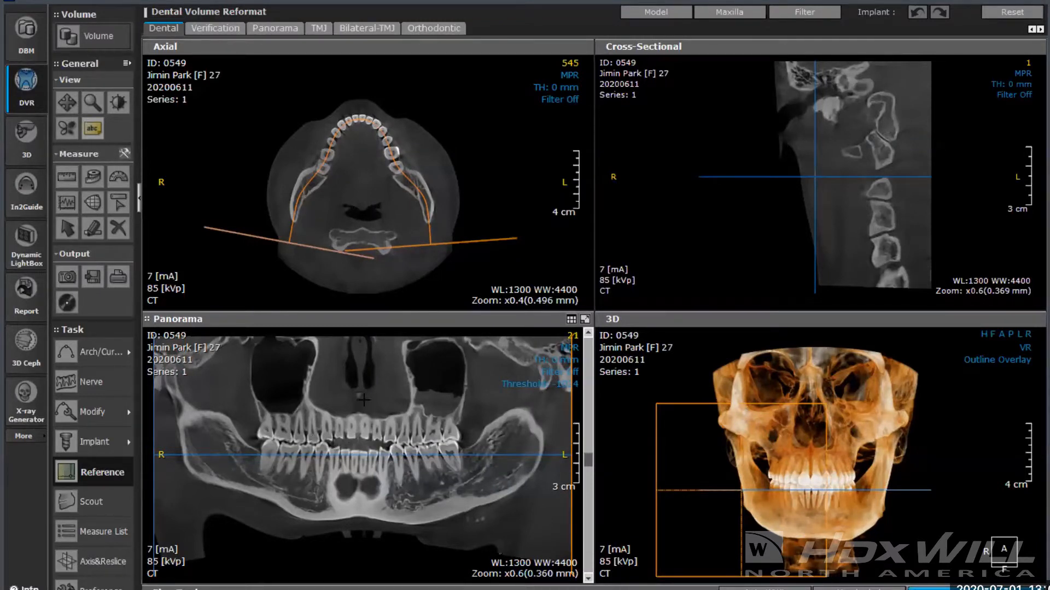
# Step: In the Panorama layout, enlarge the Panorama Thickness MPR view and set its filter to 2x and thickness to 16 mm
pyautogui.click(284, 29)
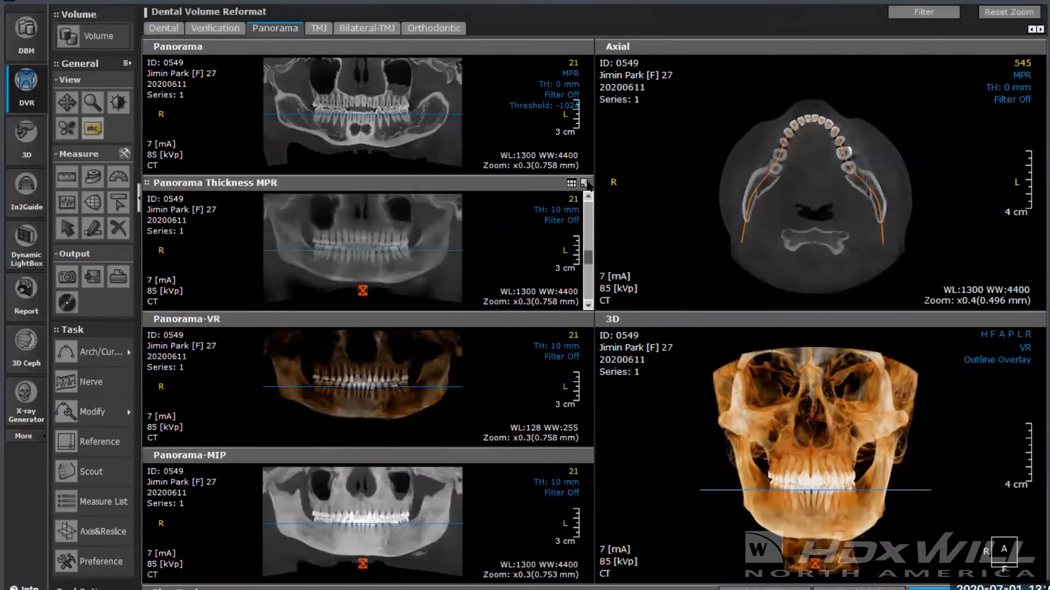
pyautogui.click(585, 183)
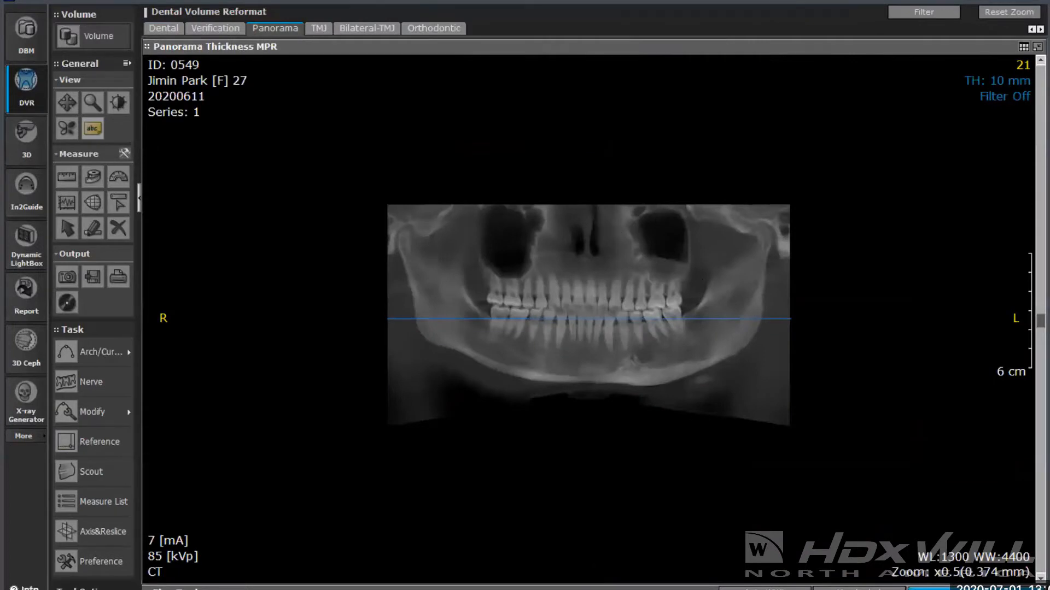
pyautogui.click(1006, 96)
pyautogui.click(994, 162)
pyautogui.click(996, 81)
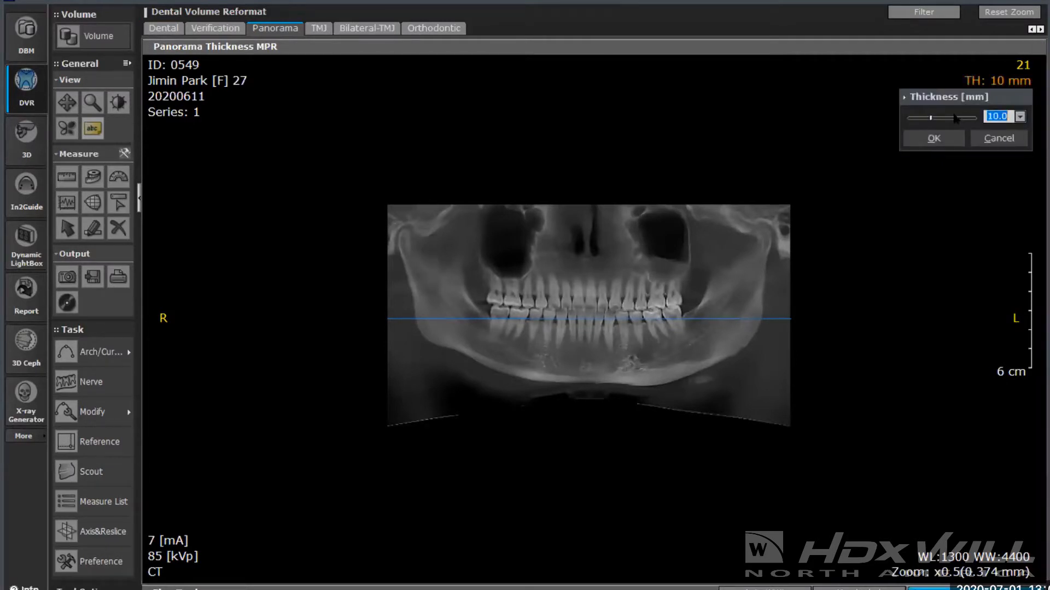
pyautogui.click(952, 119)
pyautogui.click(948, 138)
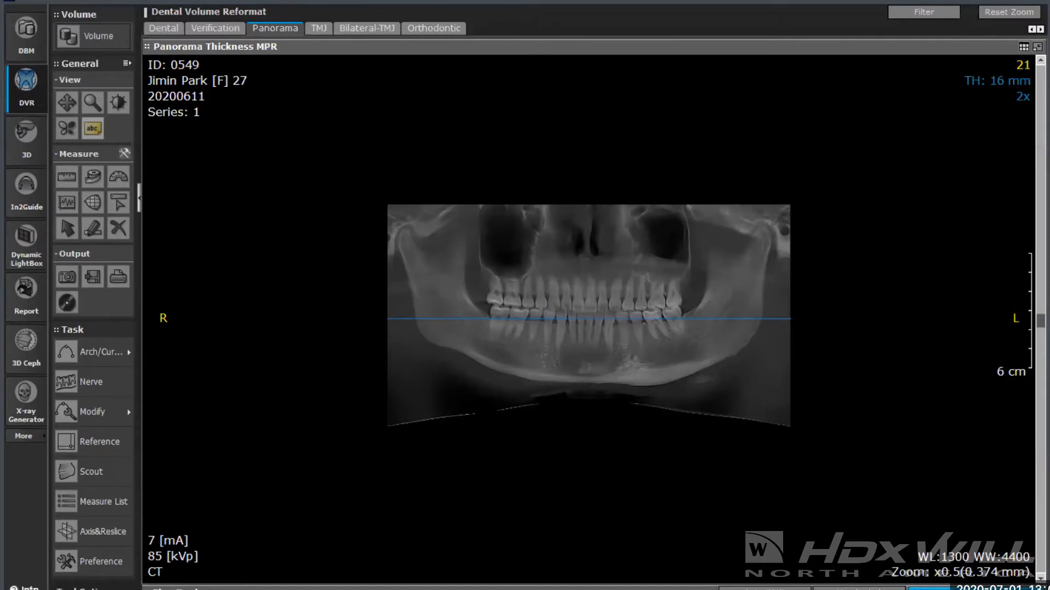
# Step: Examine the Panorama Thickness MPR and Panorama-MIP images at enlarged size, one after the other
pyautogui.click(93, 103)
pyautogui.moveTo(225, 328); pyautogui.dragTo(223, 259)
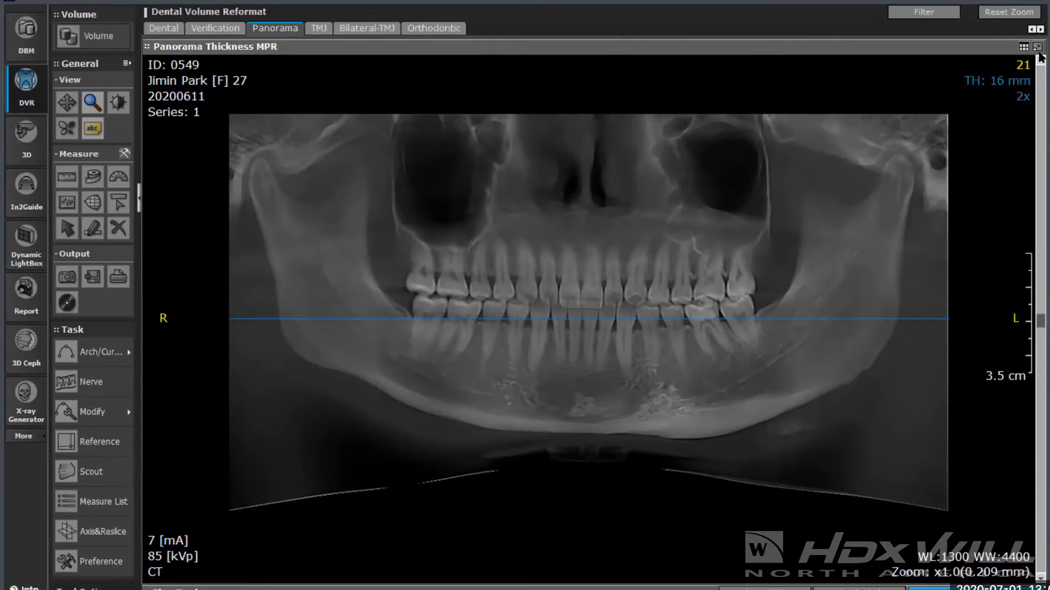
pyautogui.doubleClick(882, 201)
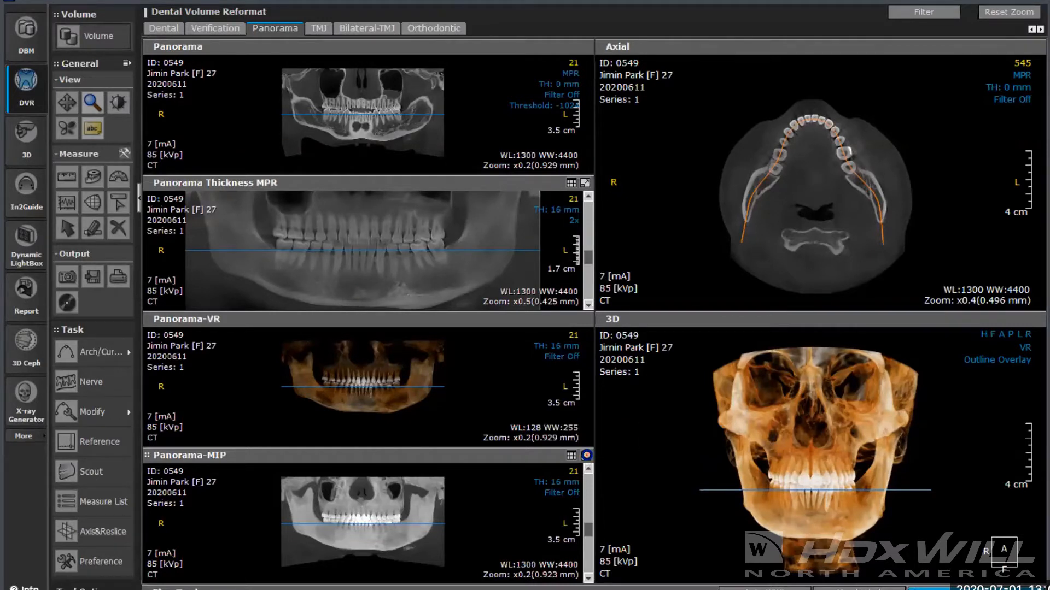
pyautogui.click(585, 455)
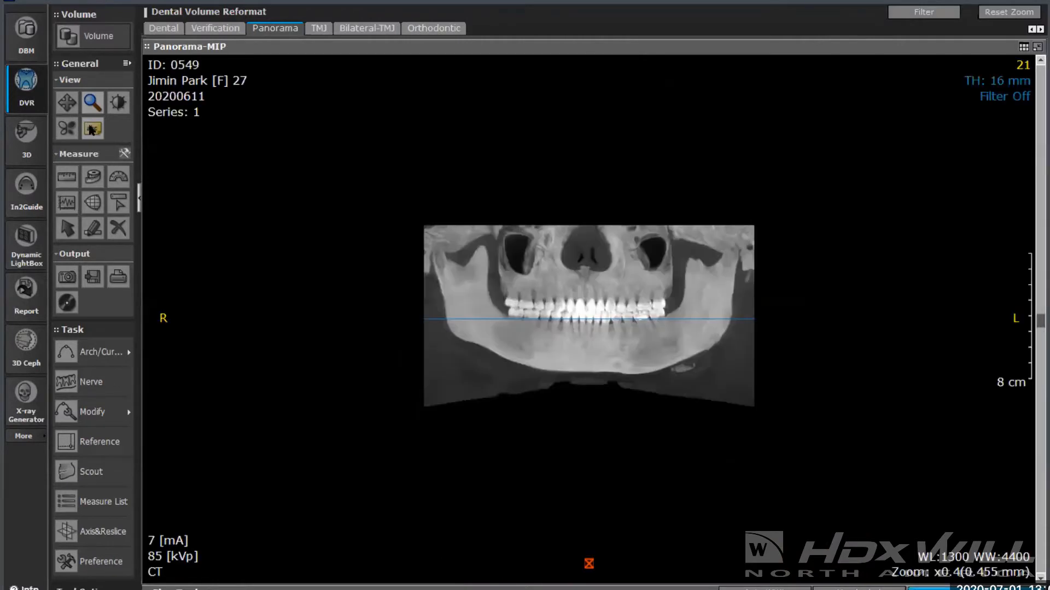
pyautogui.scroll(-1, 281, 283)
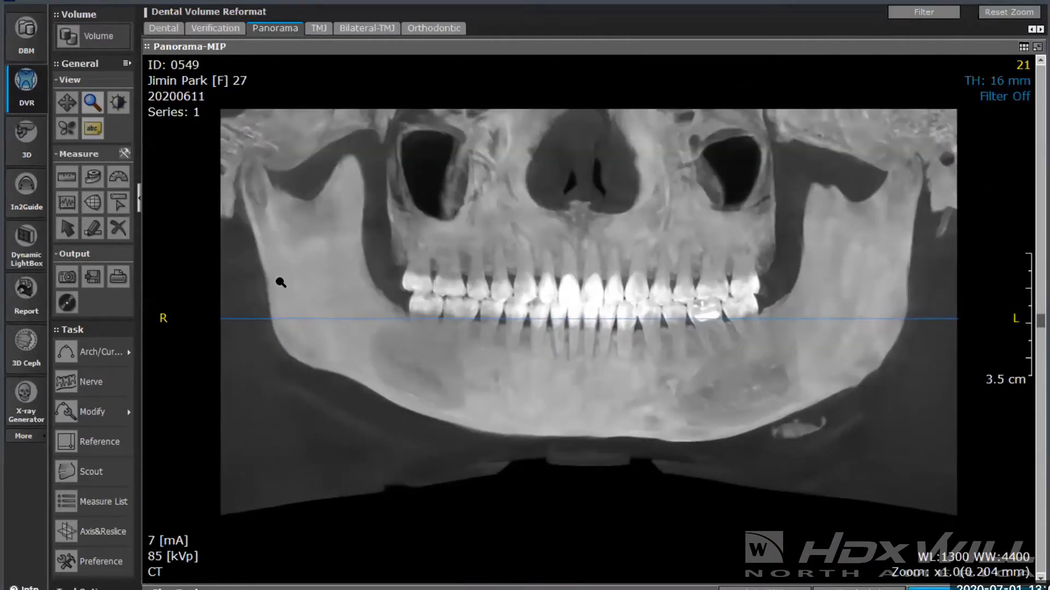
pyautogui.scroll(-1, 279, 281)
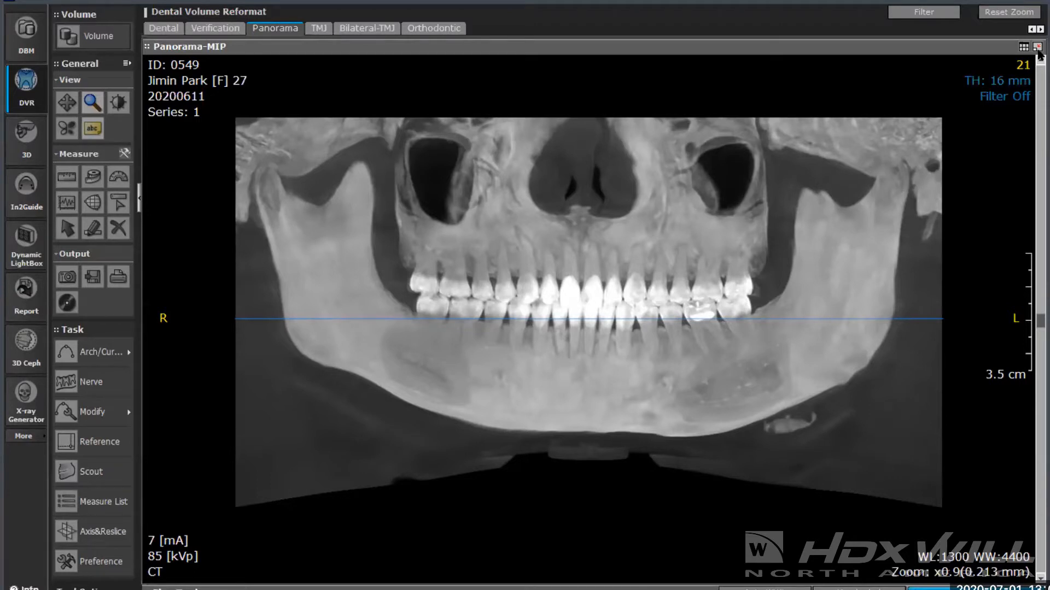
pyautogui.click(1037, 48)
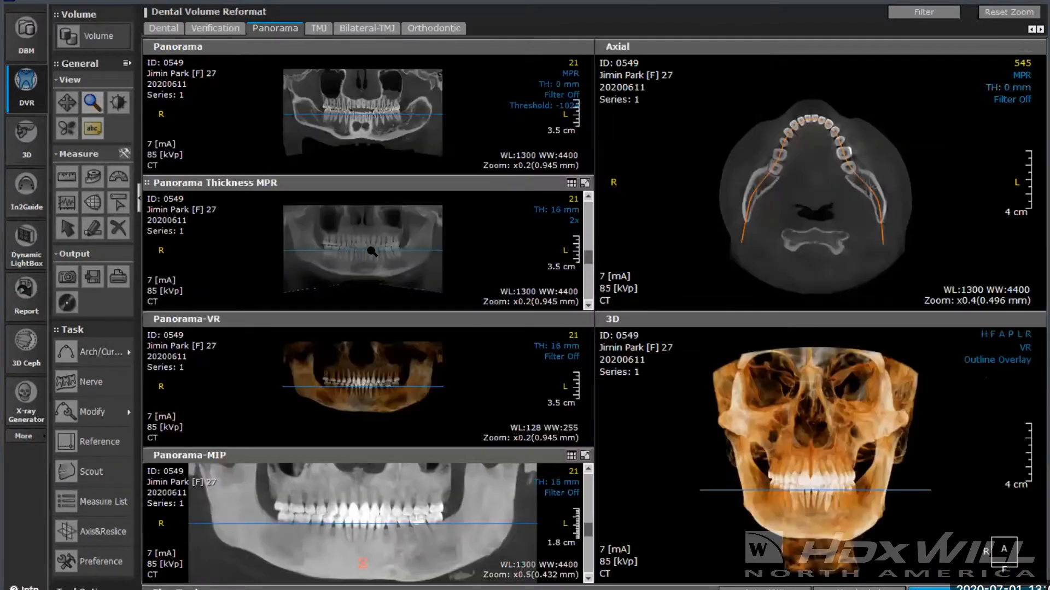
pyautogui.click(585, 184)
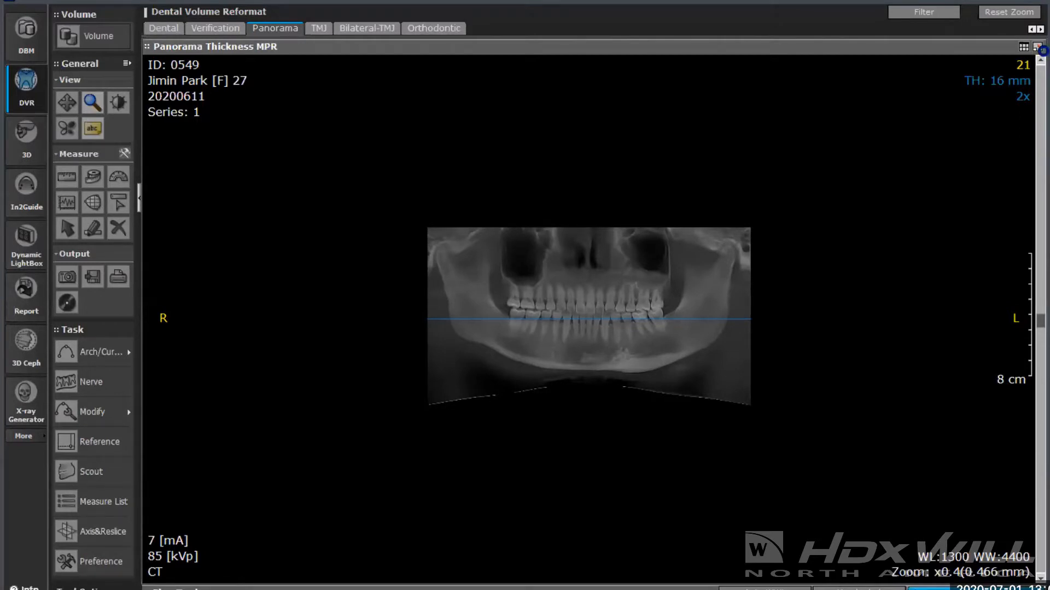
pyautogui.doubleClick(855, 269)
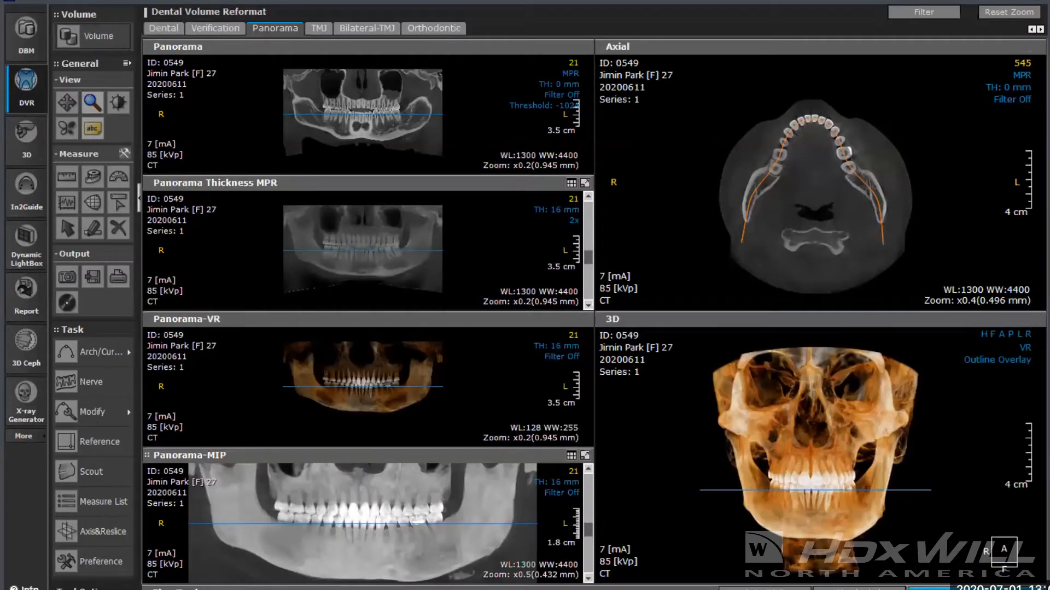
# Step: In the Orthodontic layout's enlarged axial view, draw a U-shaped Arch/Curve passing through the two lower central incisors
pyautogui.click(164, 29)
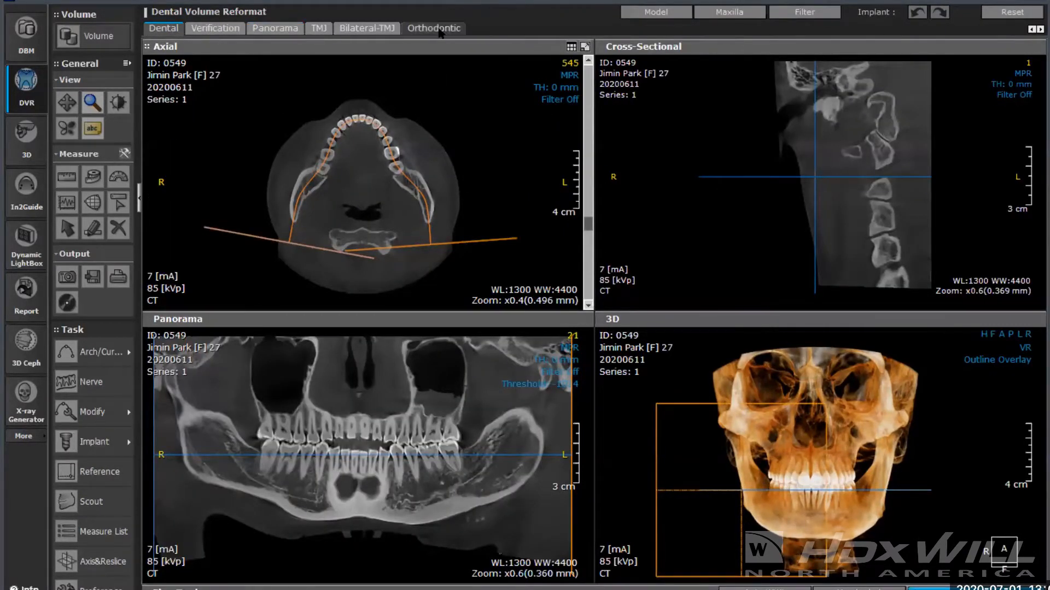
pyautogui.click(438, 30)
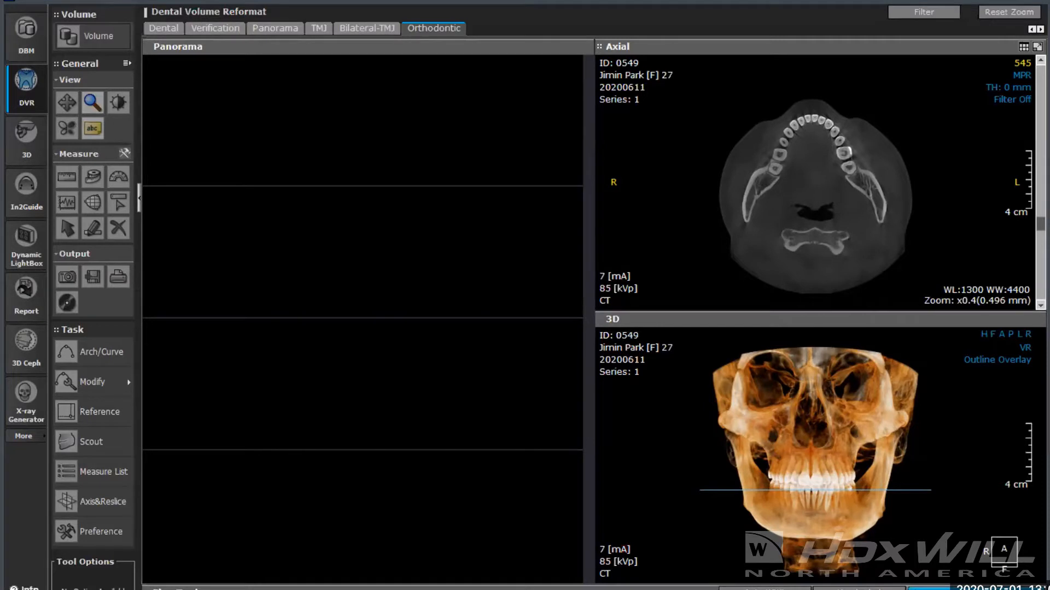
pyautogui.click(1037, 46)
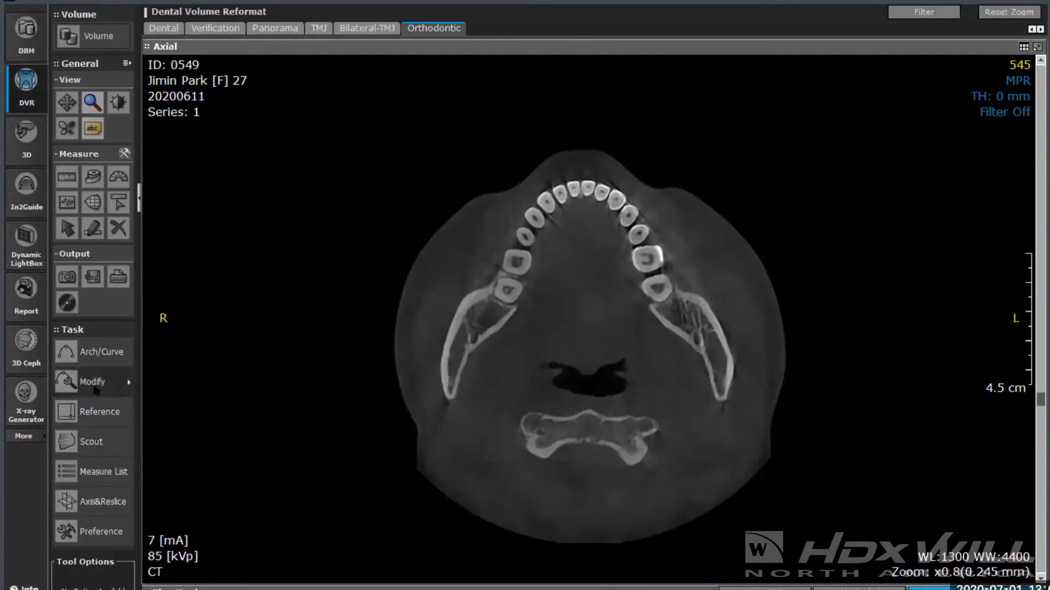
pyautogui.click(107, 357)
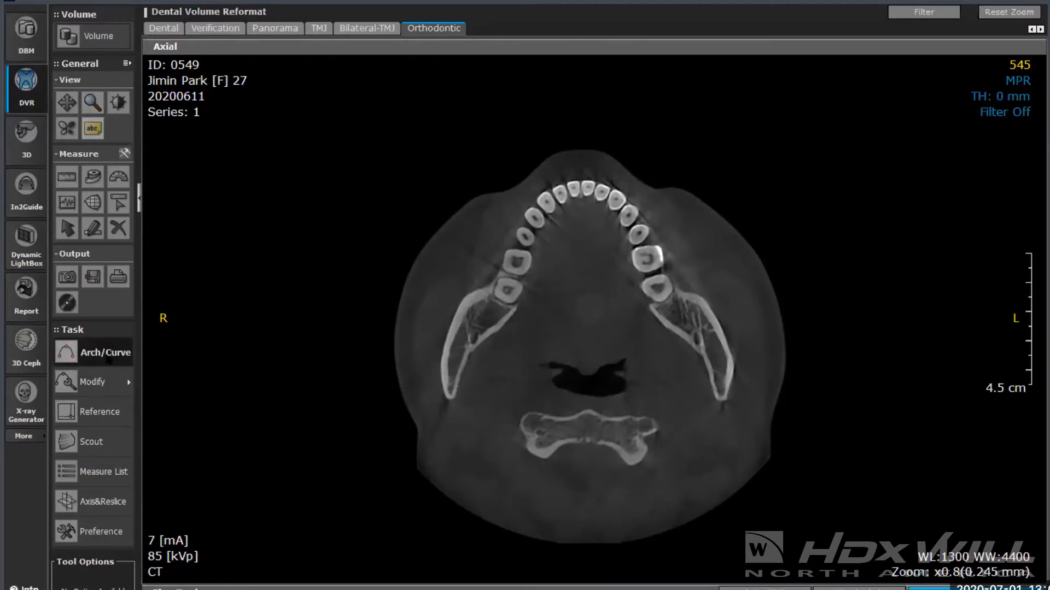
pyautogui.click(568, 173)
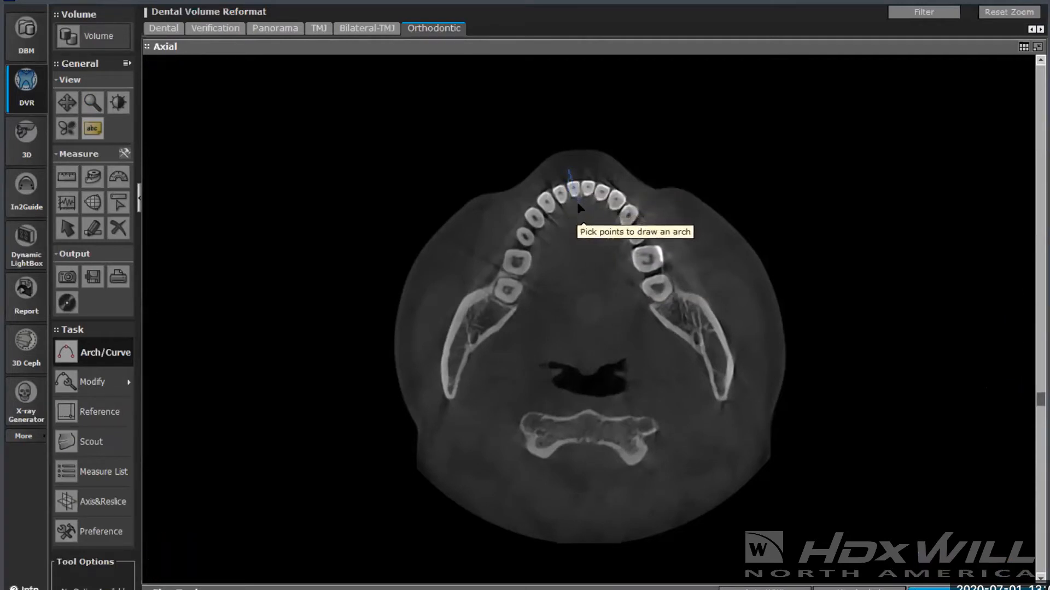
pyautogui.doubleClick(588, 169)
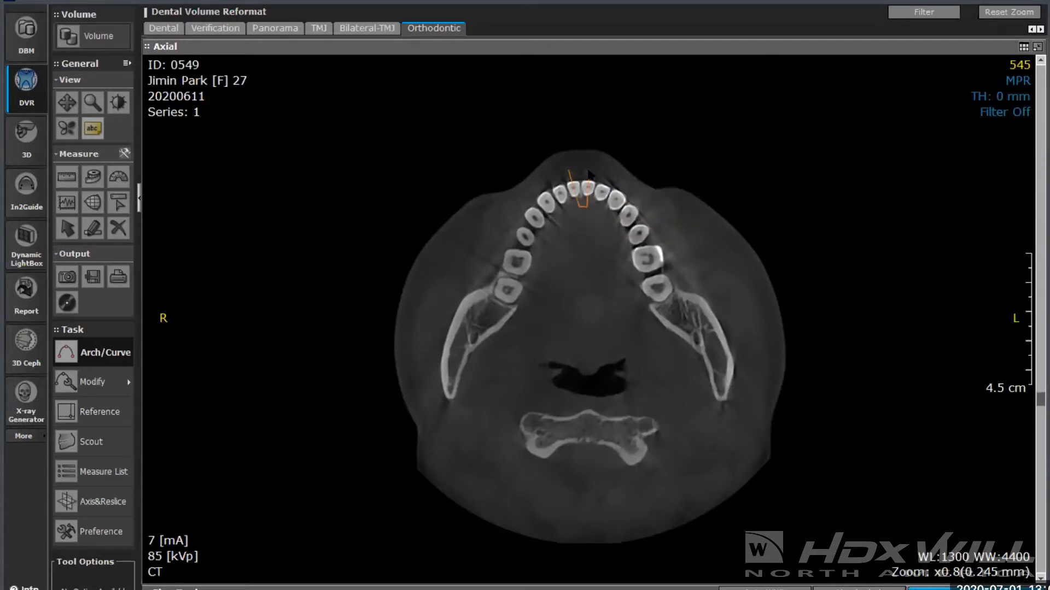
# Step: Draw a second, wider U-shaped curve through the two lower lateral incisors
pyautogui.click(553, 179)
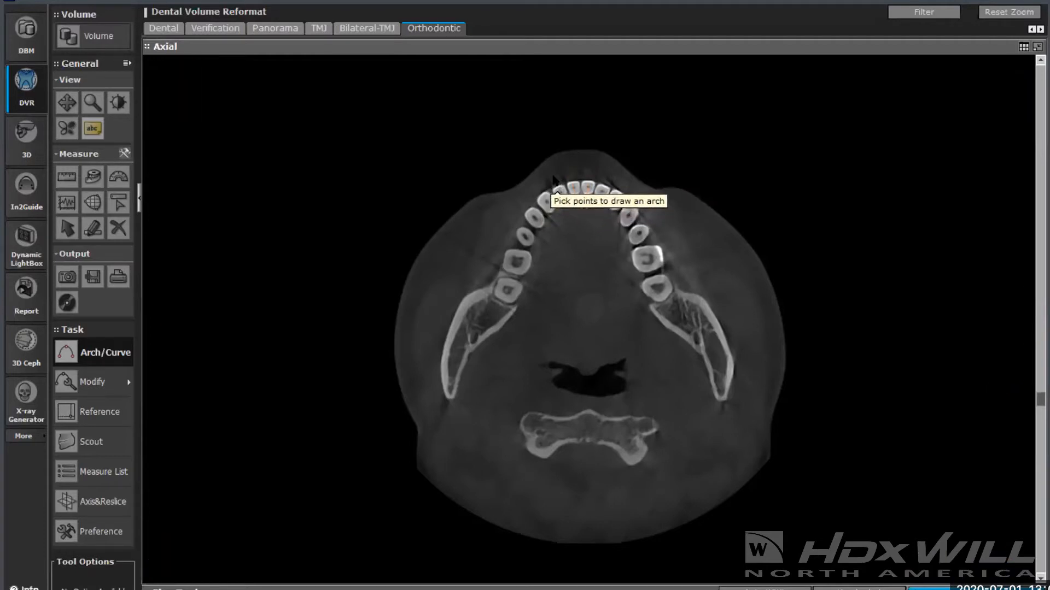
pyautogui.click(567, 208)
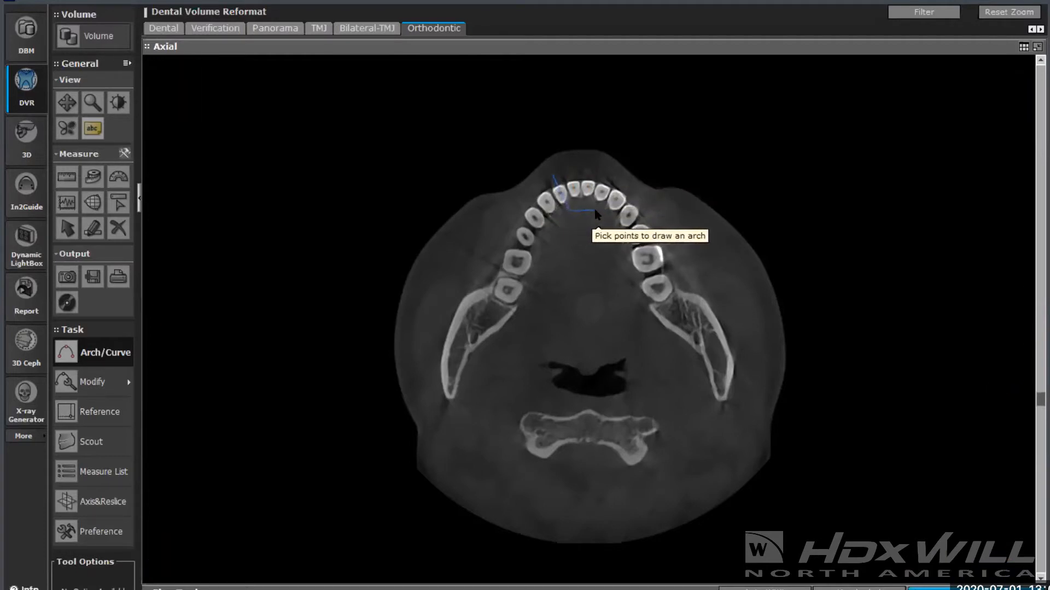
pyautogui.click(597, 211)
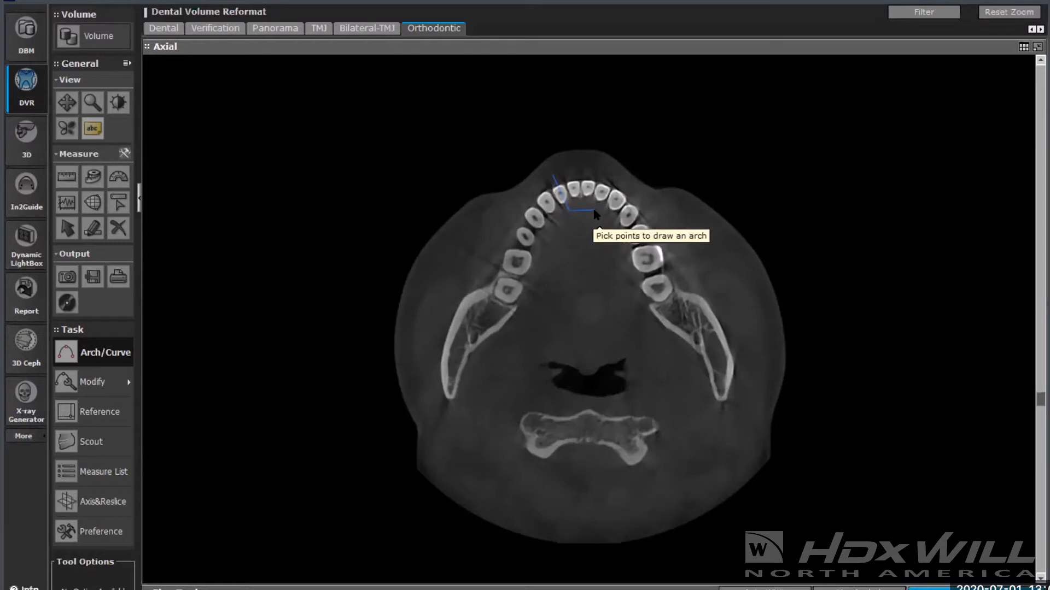
pyautogui.doubleClick(613, 178)
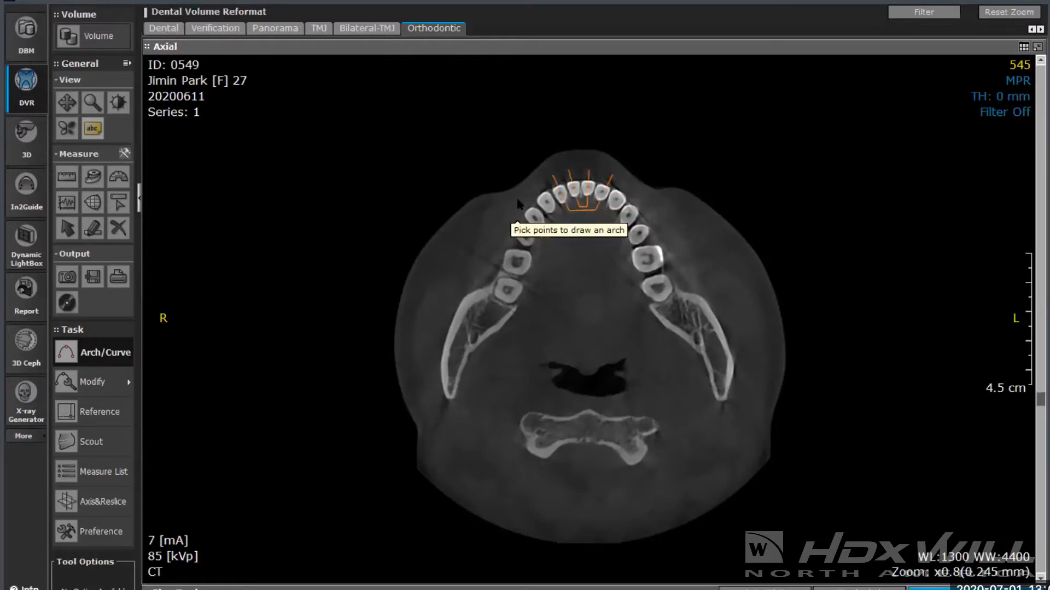
# Step: Draw a third Arch/Curve in the axial view as an open U passing through the two lower canines
pyautogui.click(538, 192)
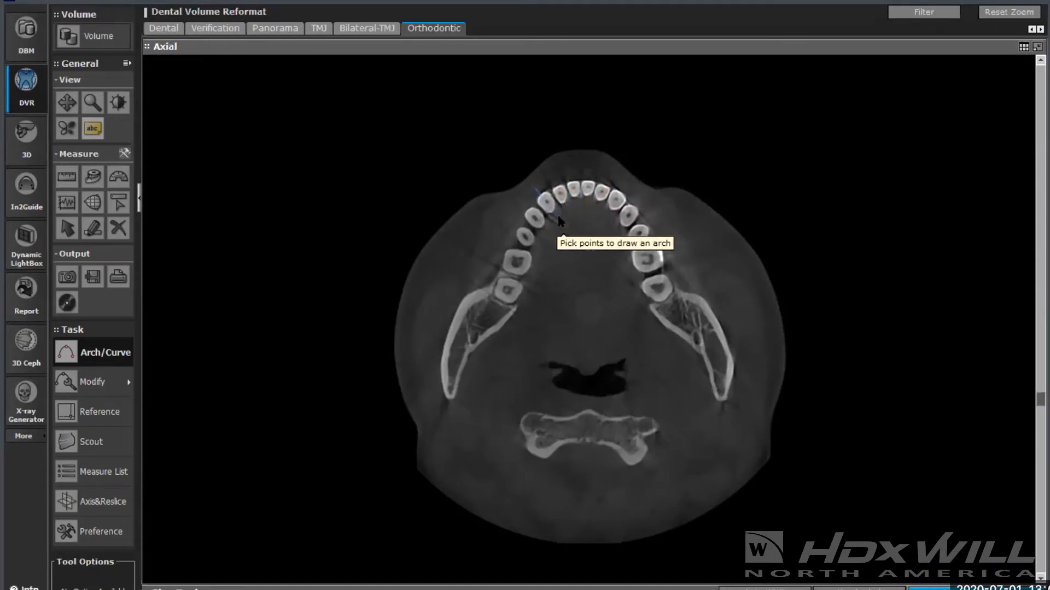
pyautogui.click(558, 215)
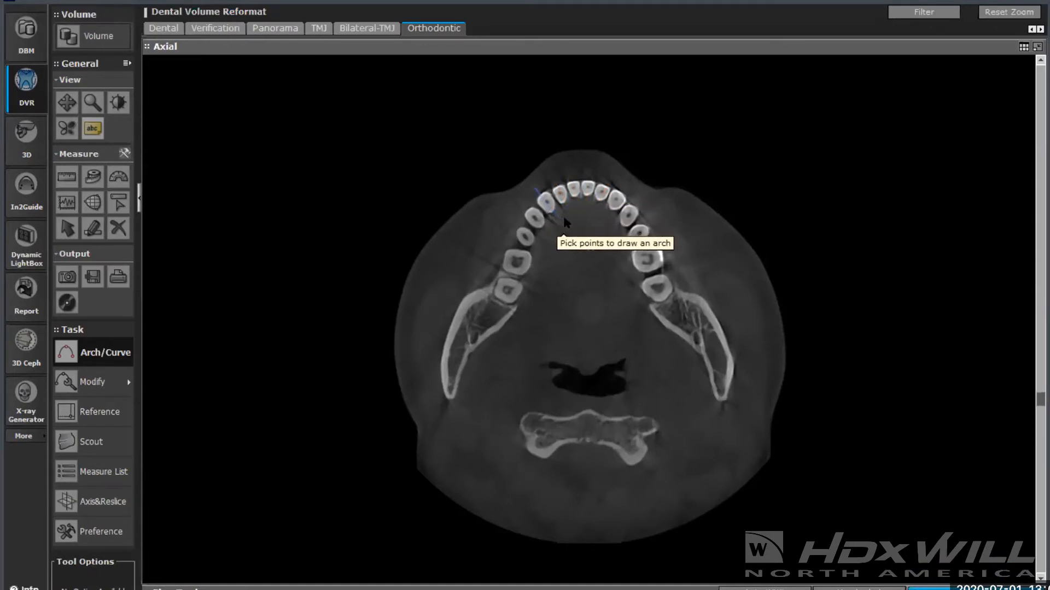
pyautogui.click(602, 217)
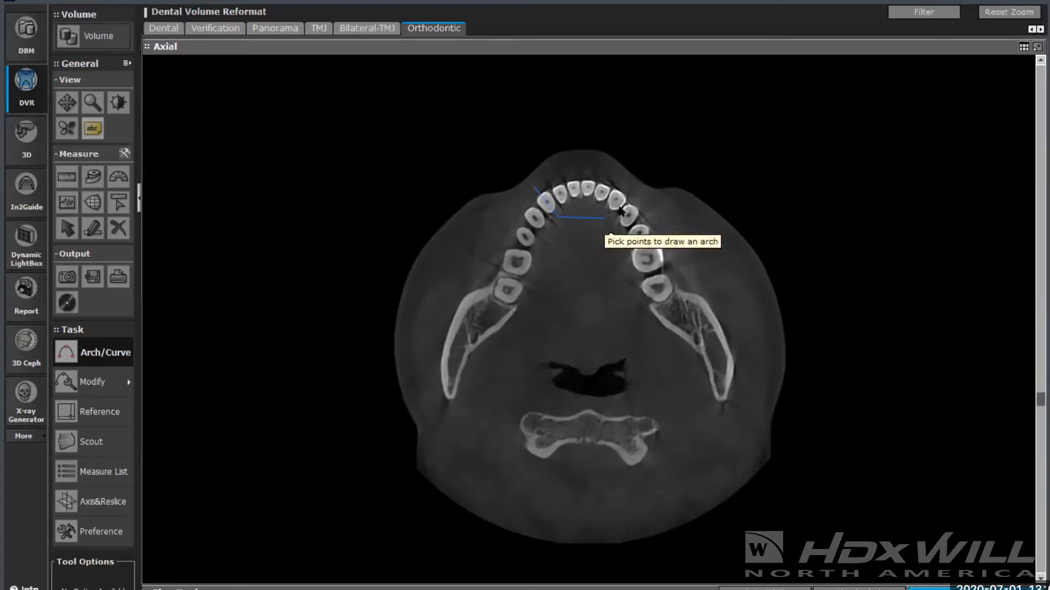
pyautogui.doubleClick(632, 182)
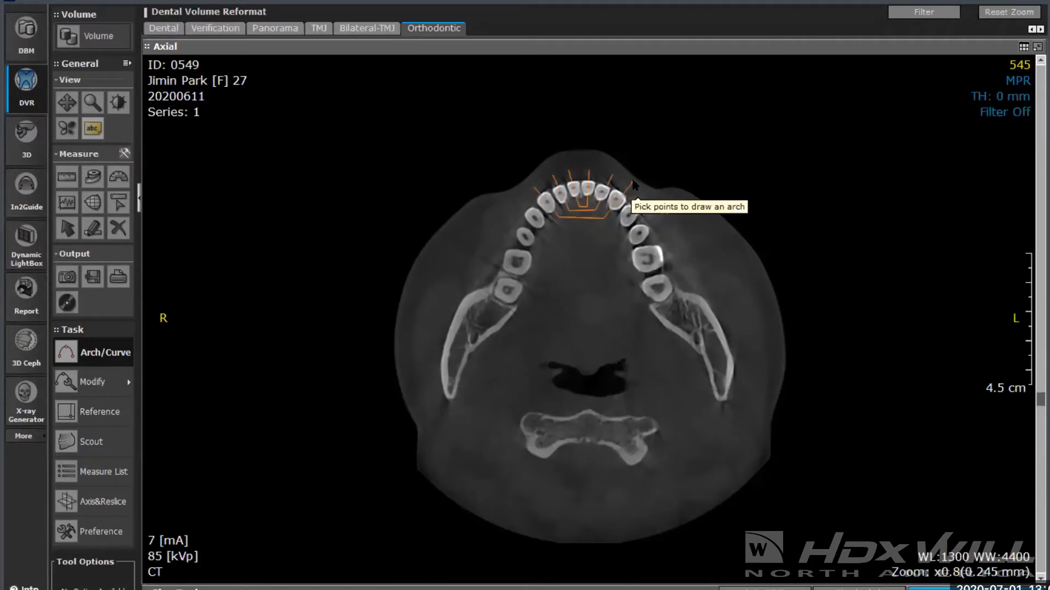
# Step: Draw a fourth, wider U-shaped curve through the two lower first premolars in the axial view
pyautogui.click(517, 204)
pyautogui.click(550, 234)
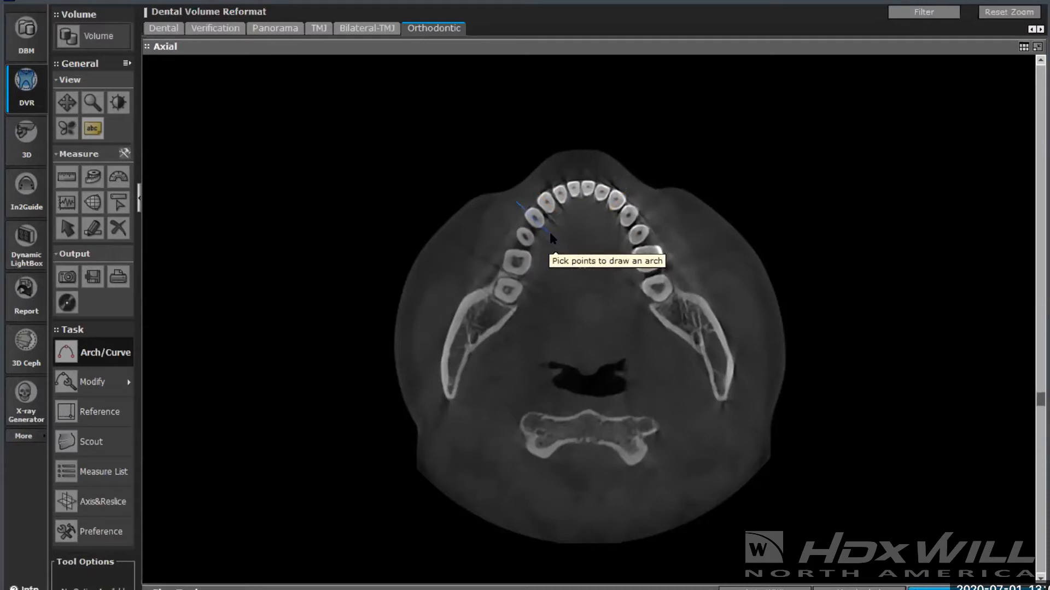
pyautogui.click(616, 234)
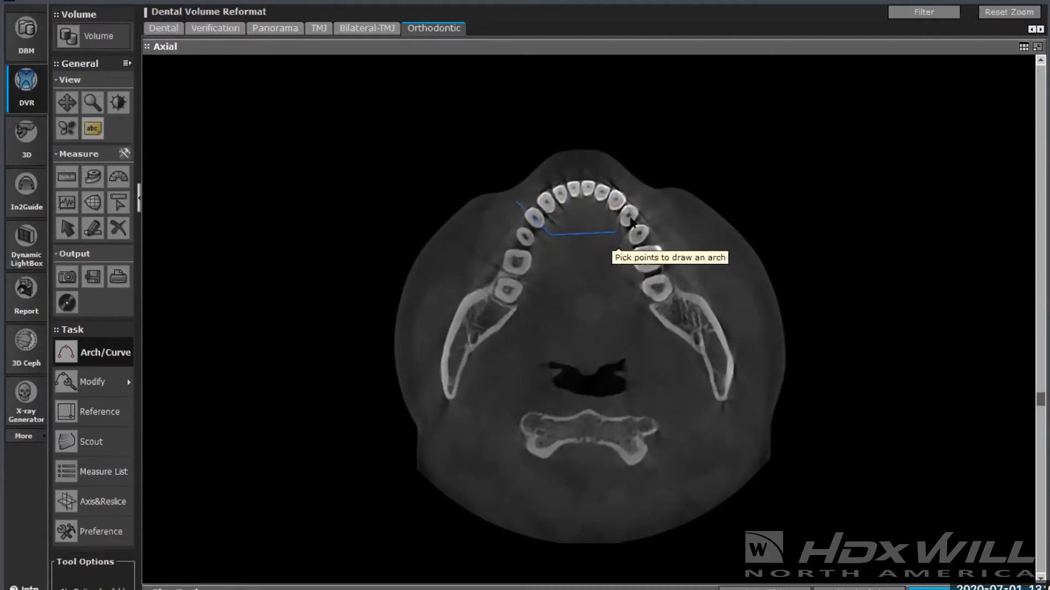
pyautogui.doubleClick(641, 195)
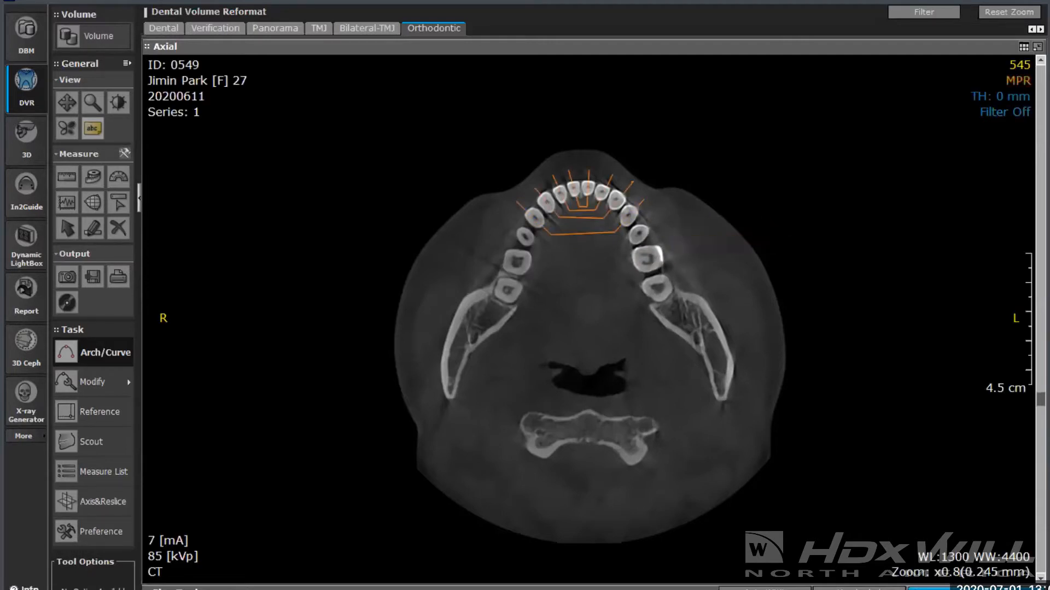
# Step: Restore the multi-view Orthodontic layout and zoom the Panorama slices in to about x0.9
pyautogui.click(1038, 47)
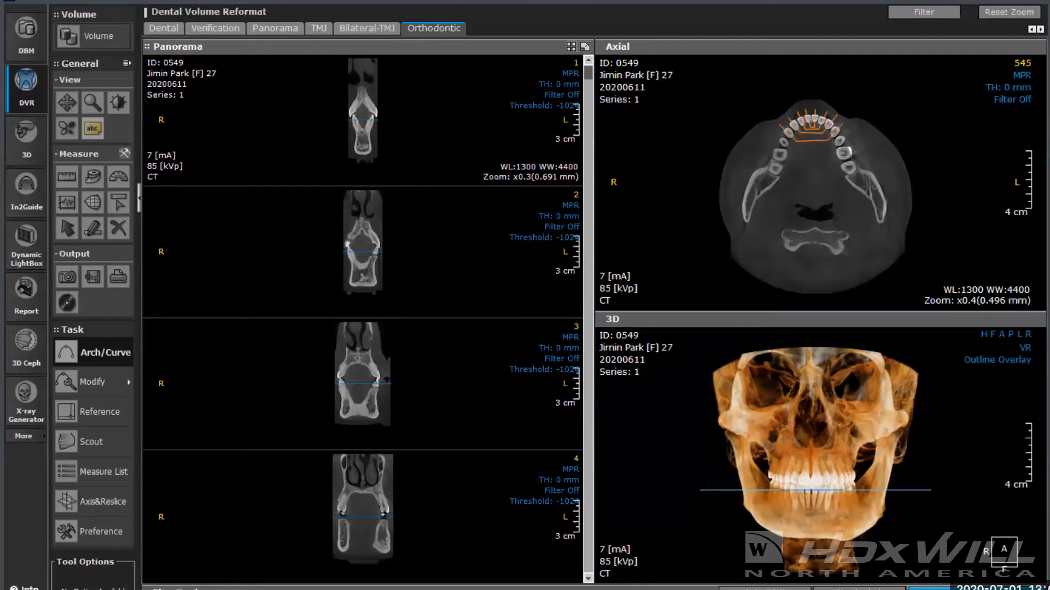
pyautogui.click(92, 102)
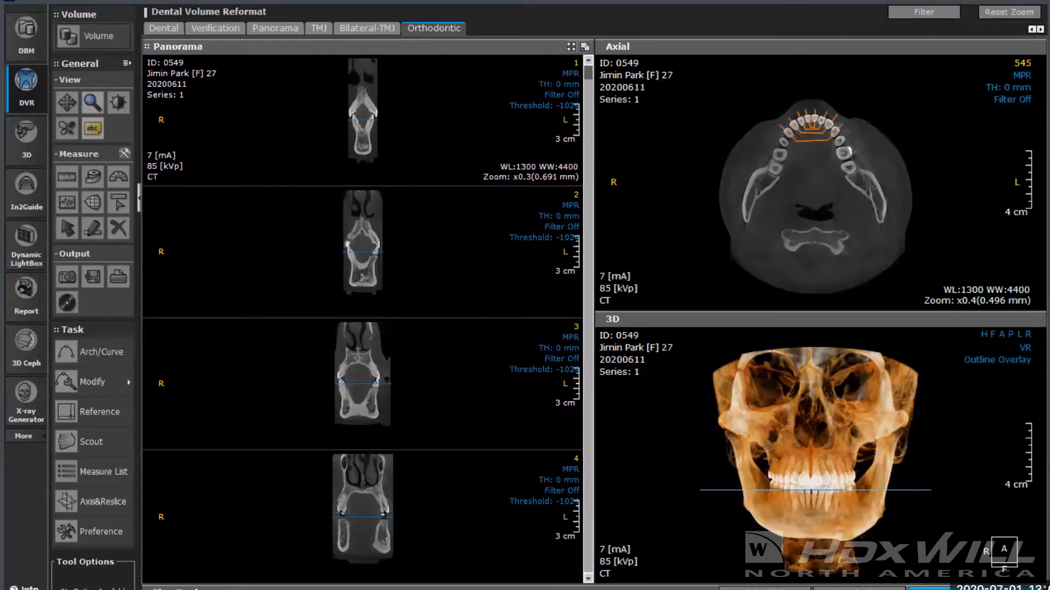
pyautogui.moveTo(363, 382); pyautogui.dragTo(363, 307)
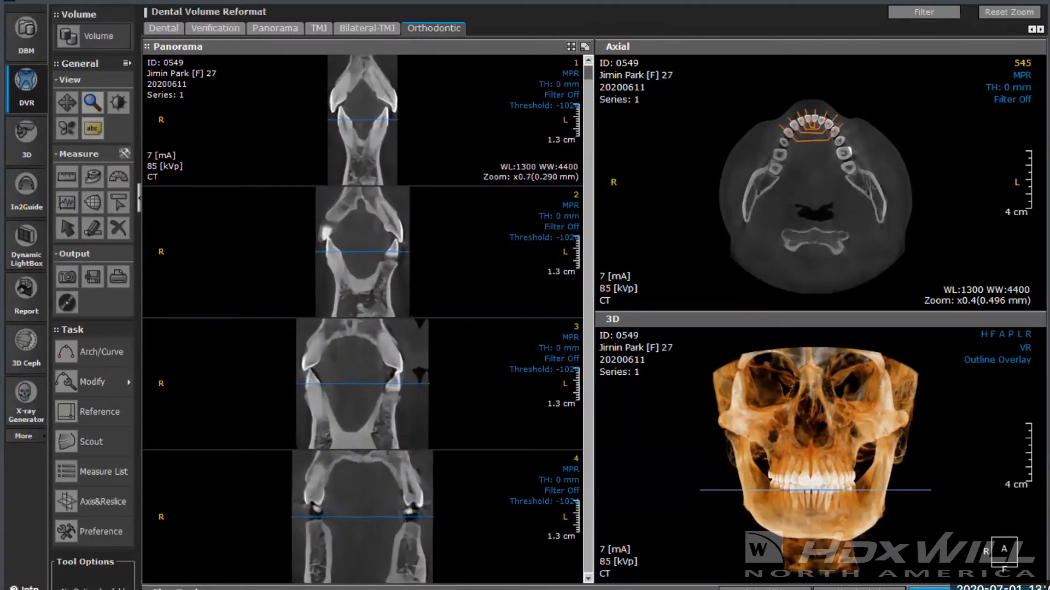
pyautogui.moveTo(330, 148); pyautogui.dragTo(329, 126)
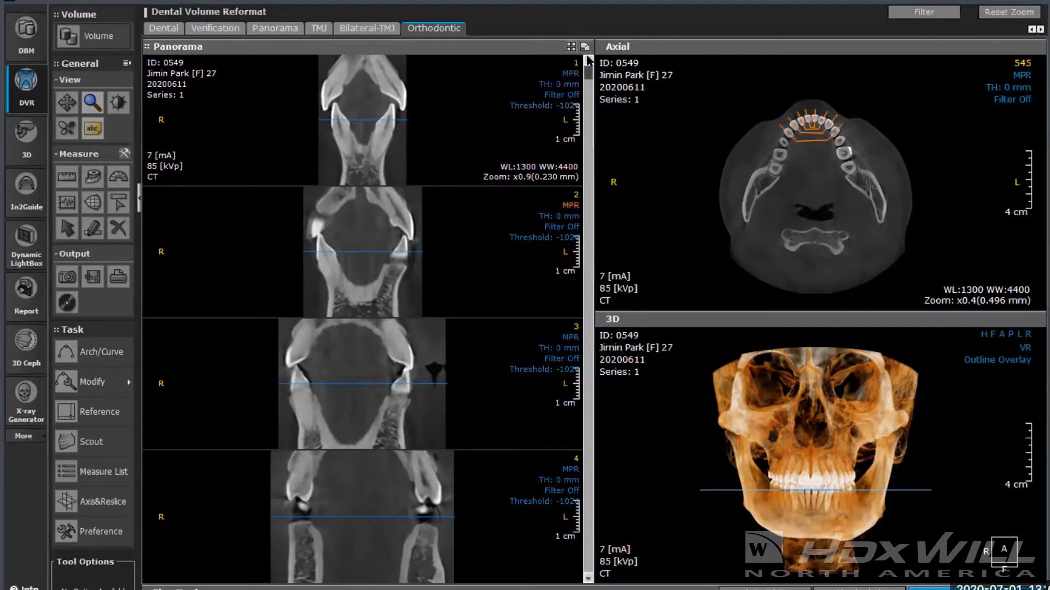
# Step: Arrange the Panorama slices in a grid of 3 columns by 4 rows and zoom them out to about x0.6
pyautogui.click(584, 48)
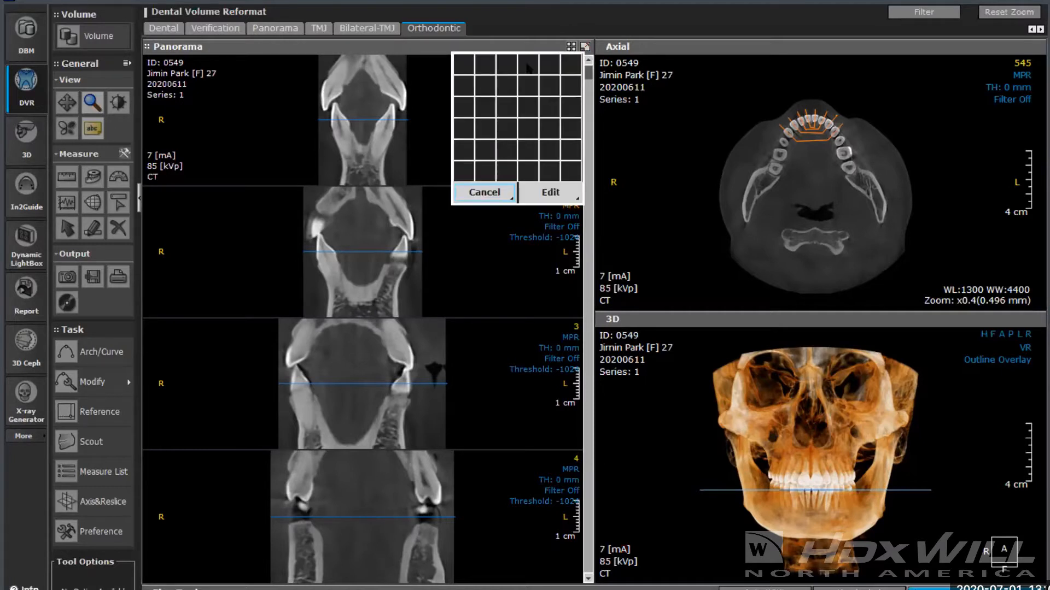
pyautogui.click(504, 130)
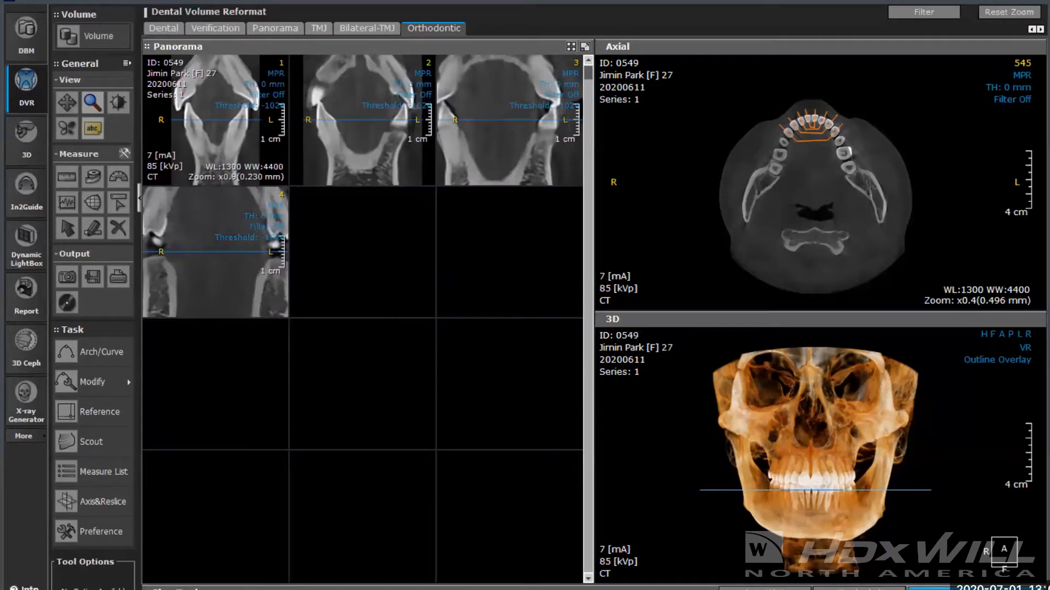
pyautogui.moveTo(190, 134); pyautogui.dragTo(202, 171)
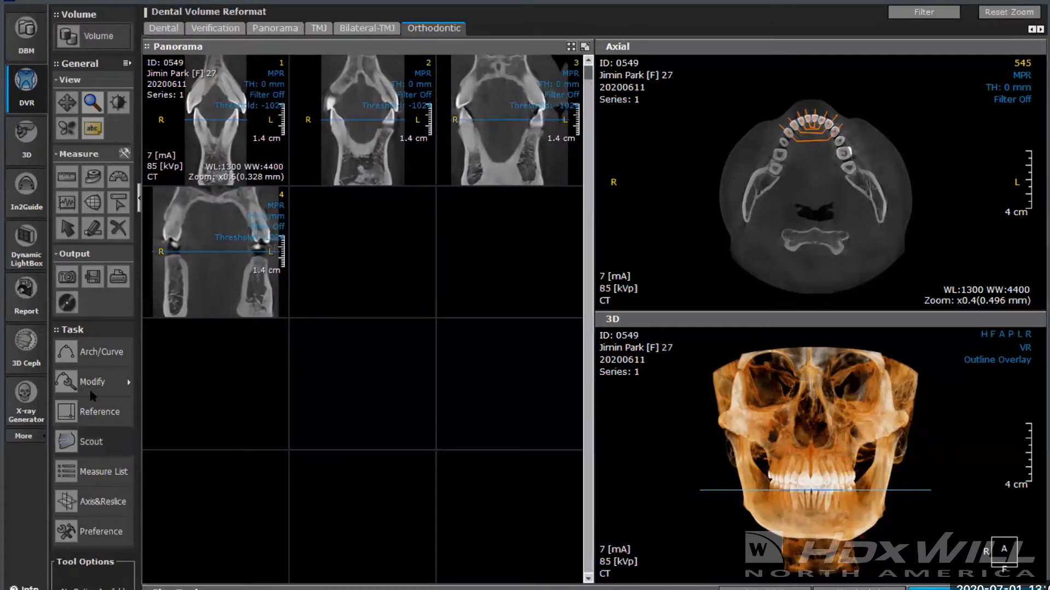
# Step: Draw a fifth Arch/Curve in the axial view passing through the two lower second premolars
pyautogui.click(101, 355)
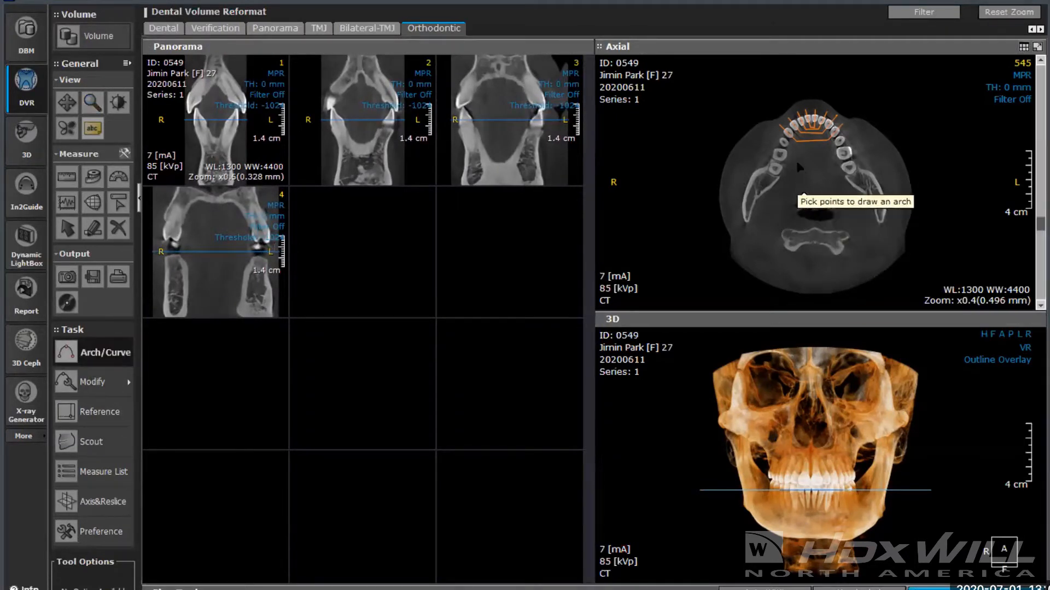
pyautogui.click(778, 137)
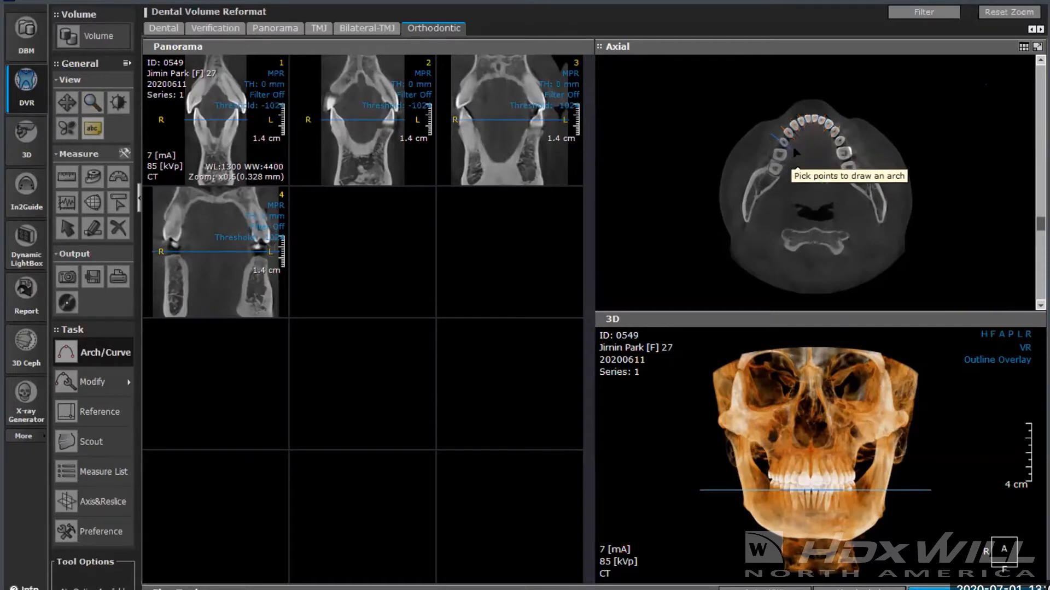
pyautogui.click(792, 147)
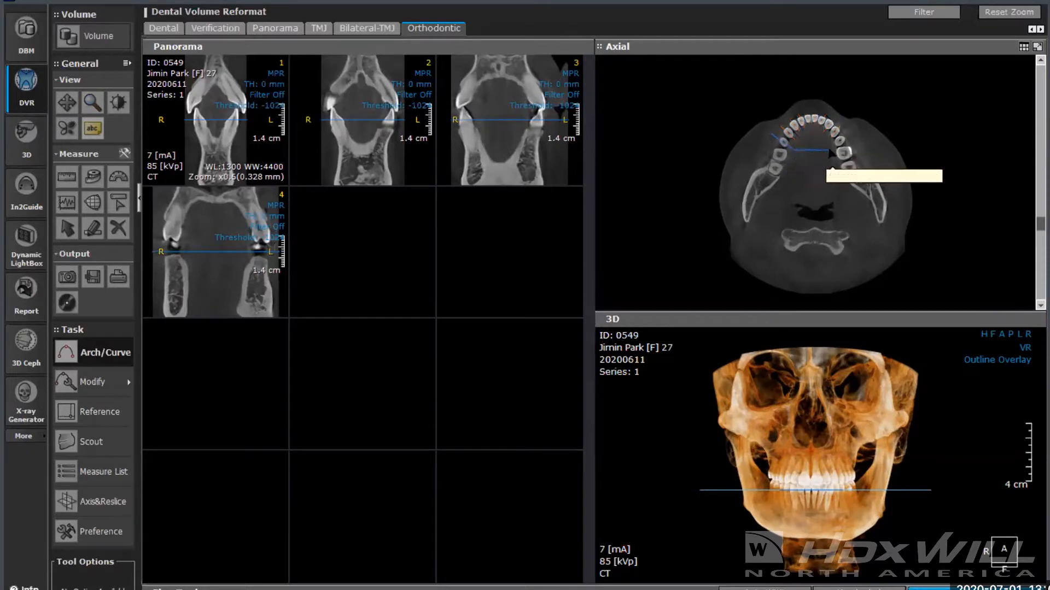
pyautogui.click(834, 146)
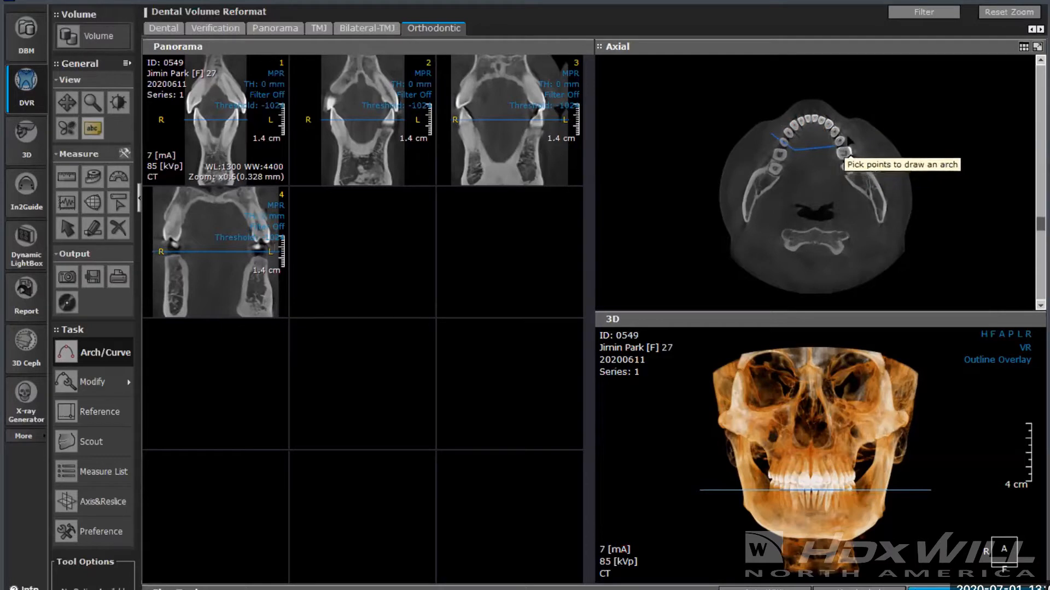
pyautogui.doubleClick(851, 132)
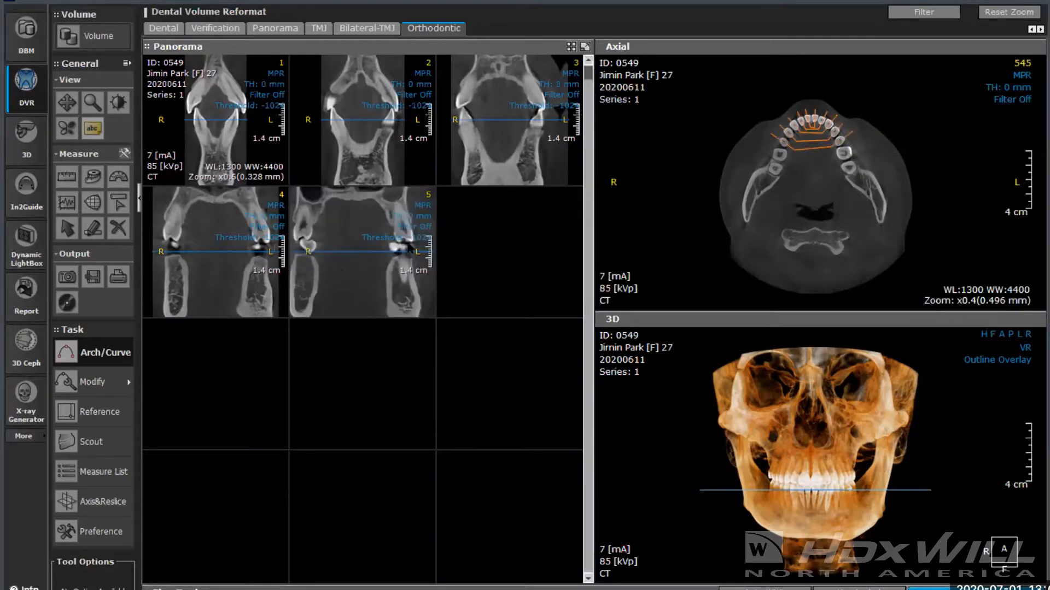
# Step: Draw a sixth curve through the two lower first molars and zoom the Panorama slices out to about x0.4
pyautogui.click(764, 150)
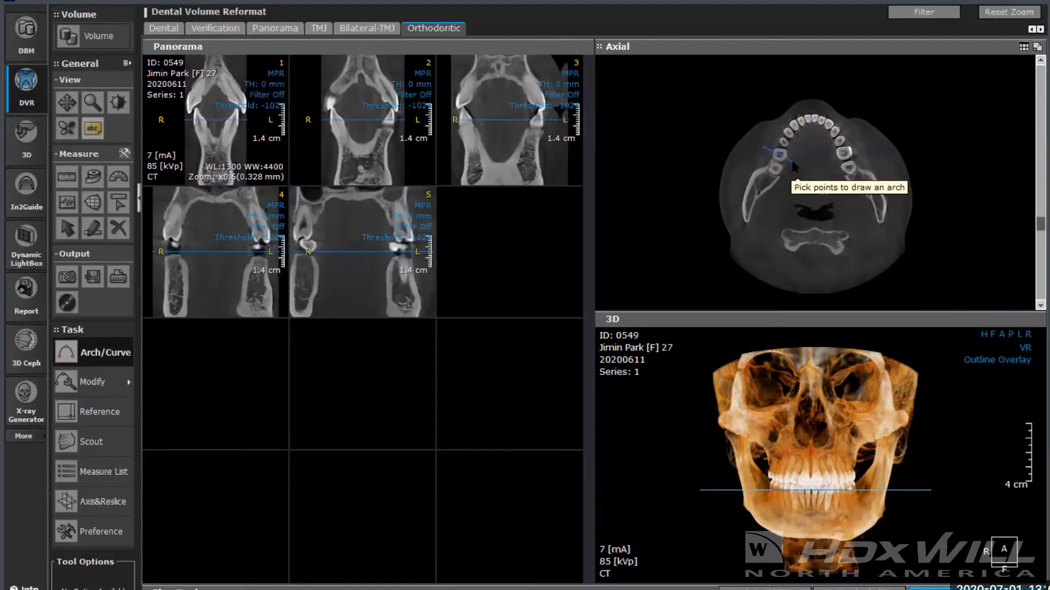
pyautogui.click(792, 160)
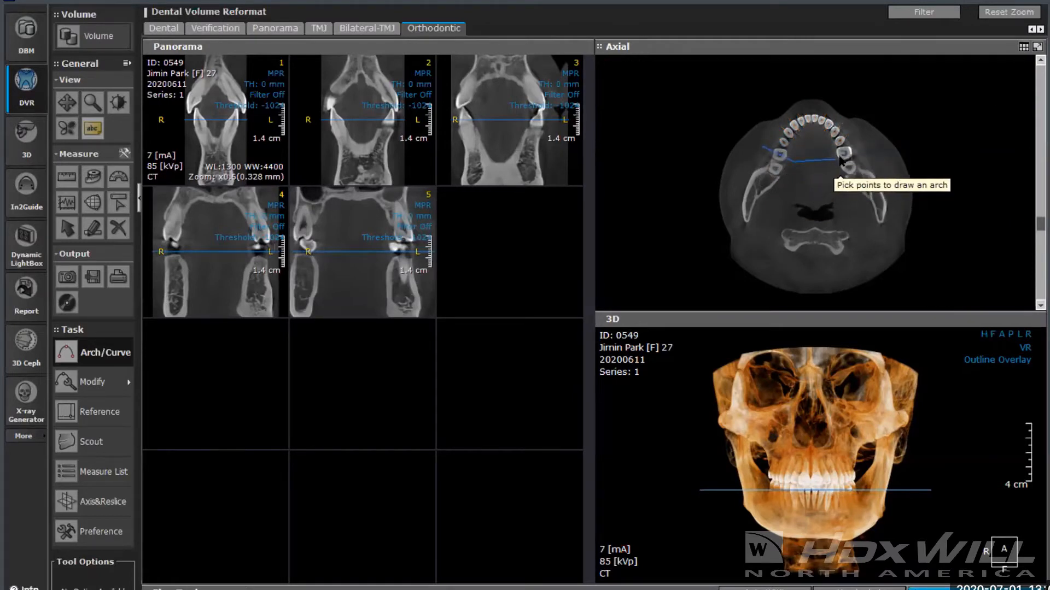
pyautogui.click(841, 159)
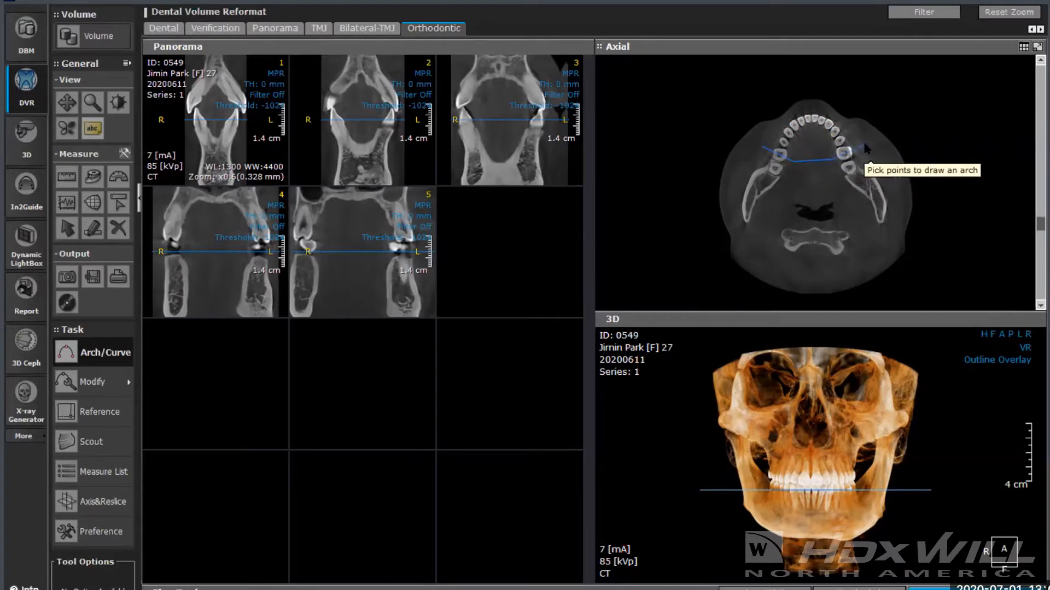
pyautogui.doubleClick(863, 145)
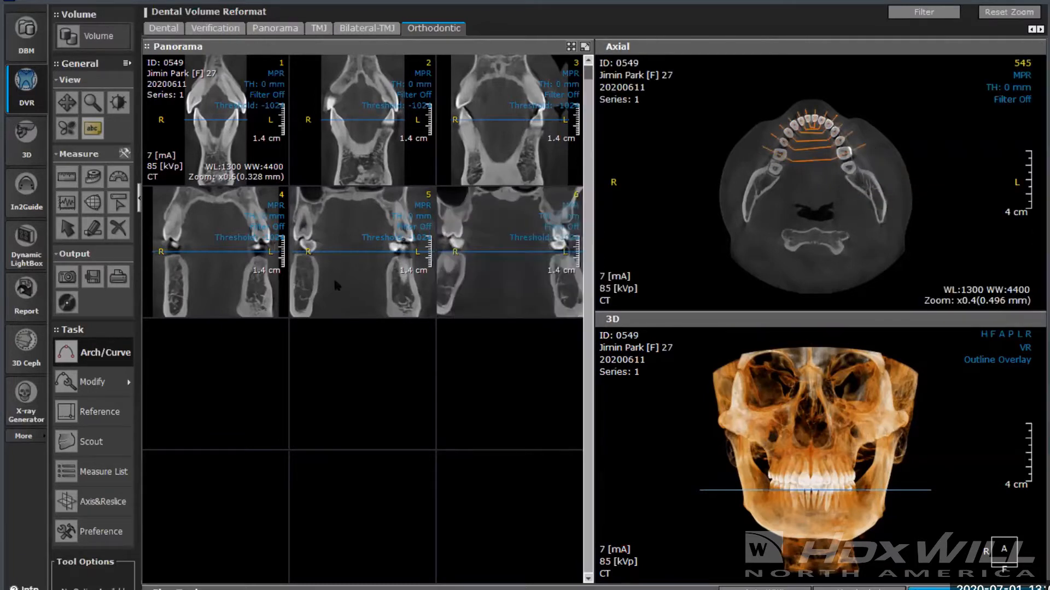
pyautogui.click(93, 102)
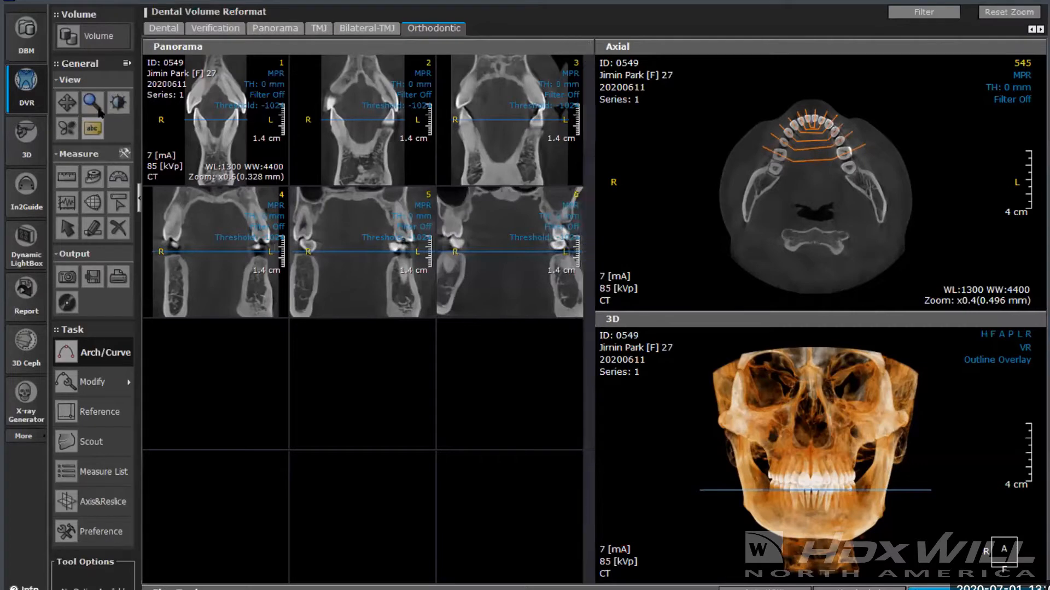
pyautogui.moveTo(212, 253); pyautogui.dragTo(208, 261)
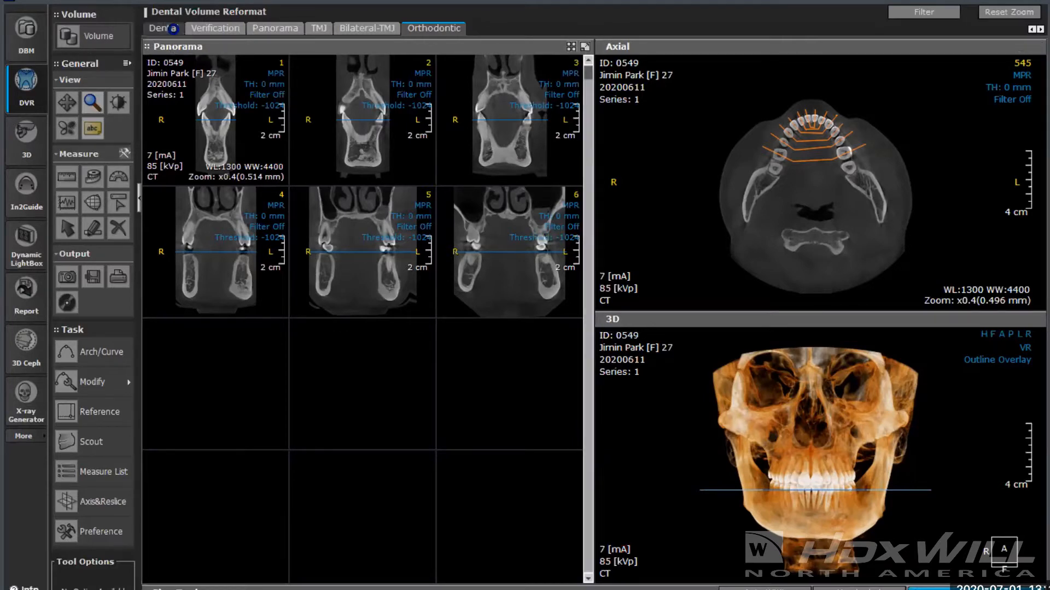
# Step: Open the 3D Ceph module and start the volume reorientation with the FH plane based method
pyautogui.click(174, 29)
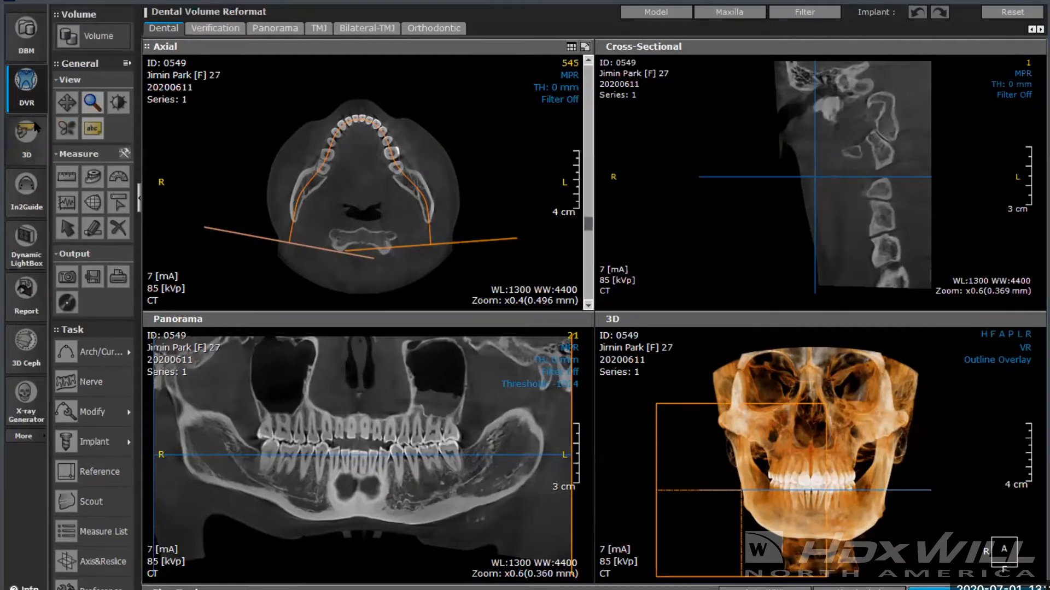
pyautogui.click(29, 354)
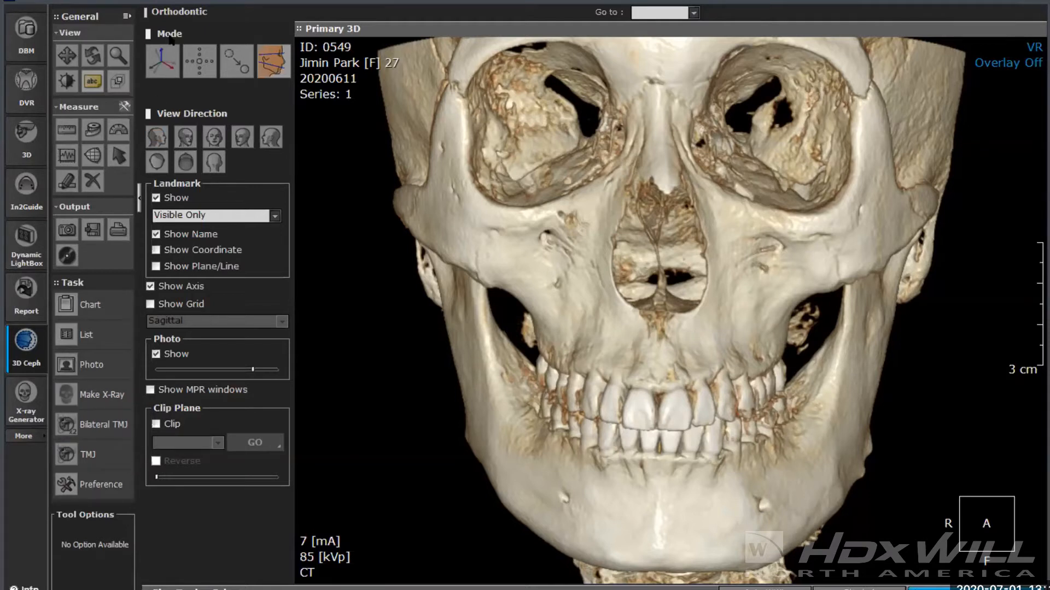
pyautogui.click(162, 66)
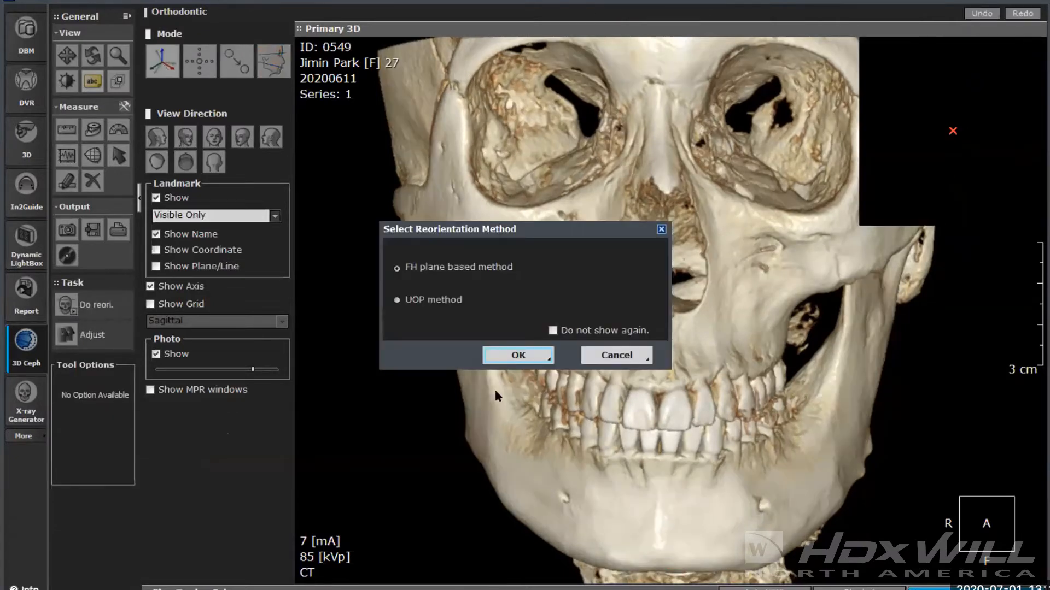
pyautogui.click(518, 356)
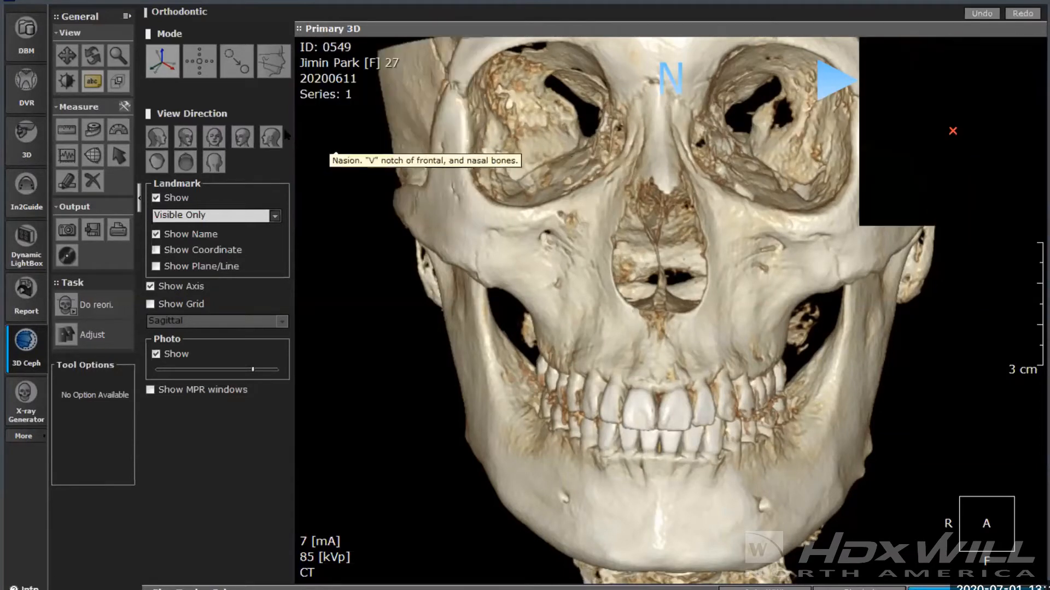
# Step: Place the Nasion landmark at the frontal-nasal V notch and the Left Orbitale at the lowest point of the left orbital contour
pyautogui.click(157, 138)
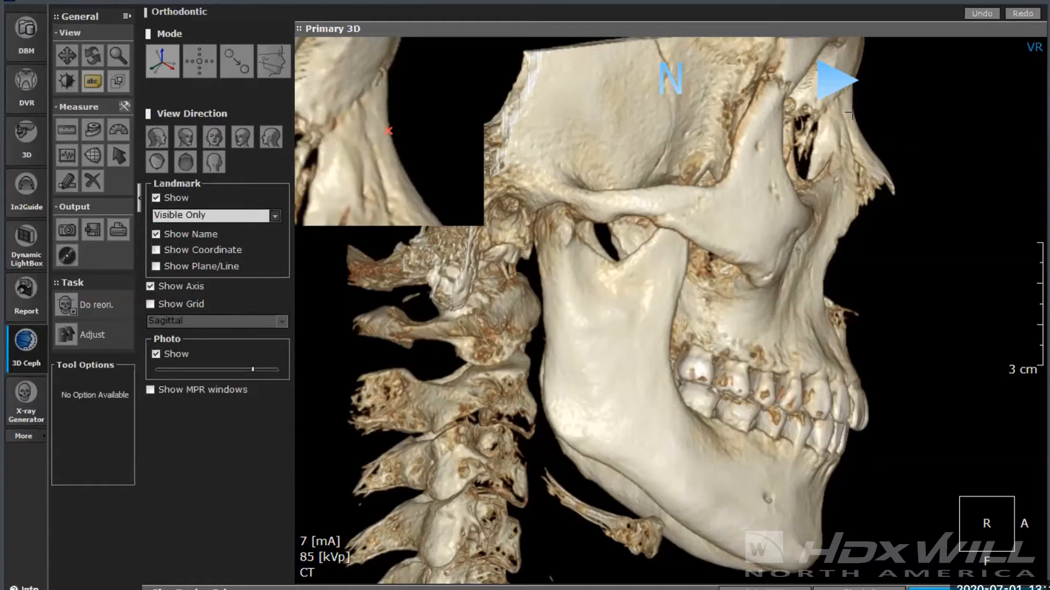
pyautogui.click(213, 137)
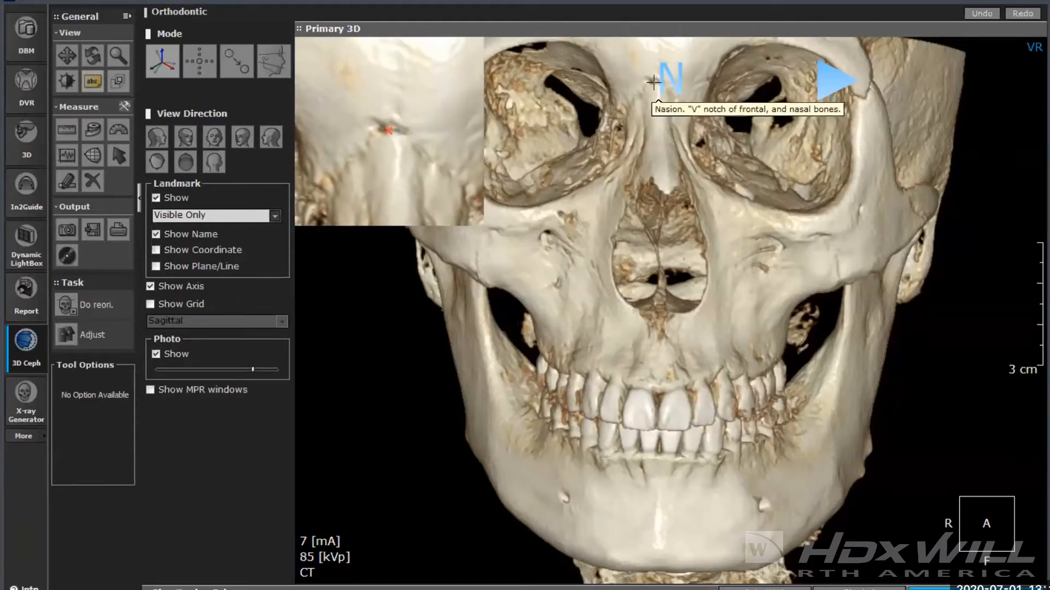
pyautogui.click(654, 82)
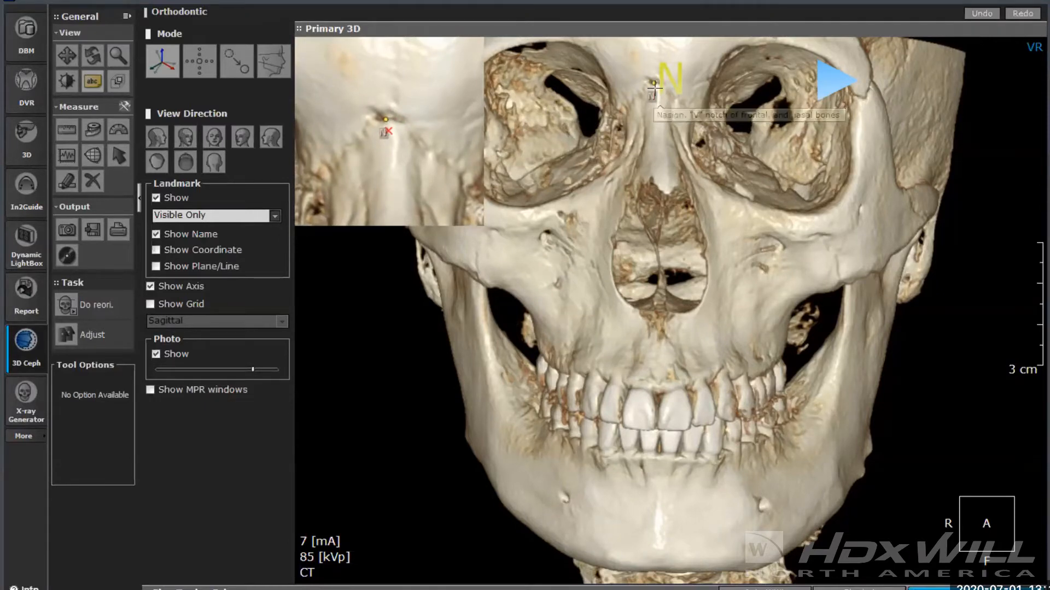
pyautogui.click(826, 89)
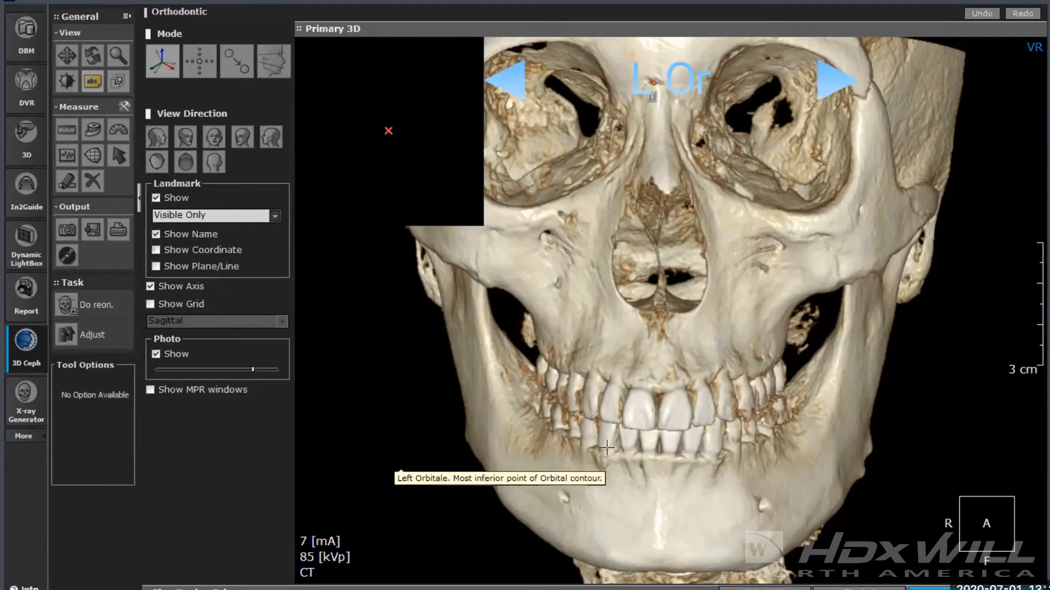
pyautogui.click(812, 212)
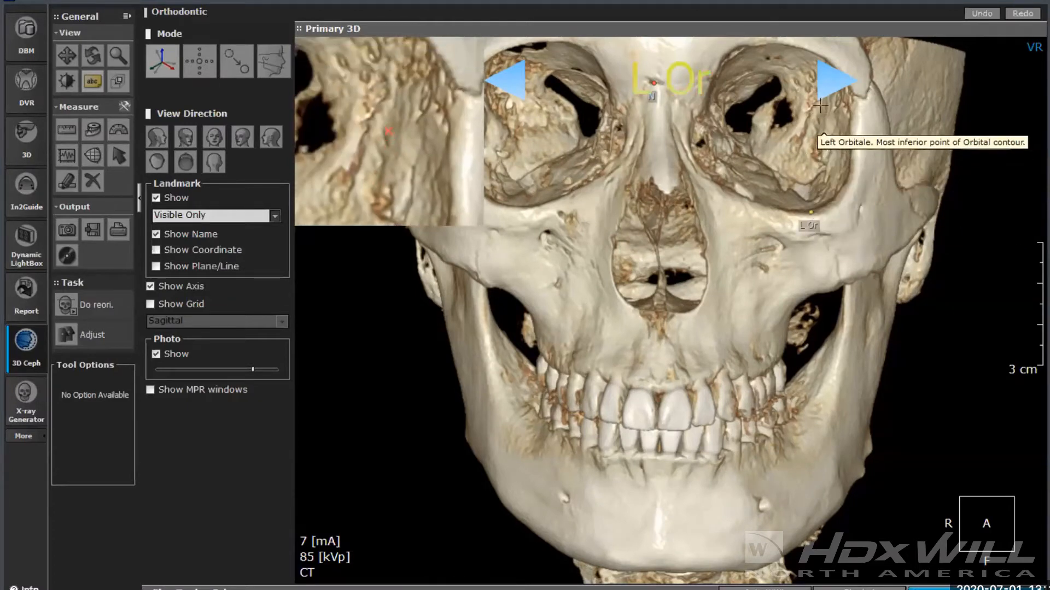
pyautogui.click(824, 86)
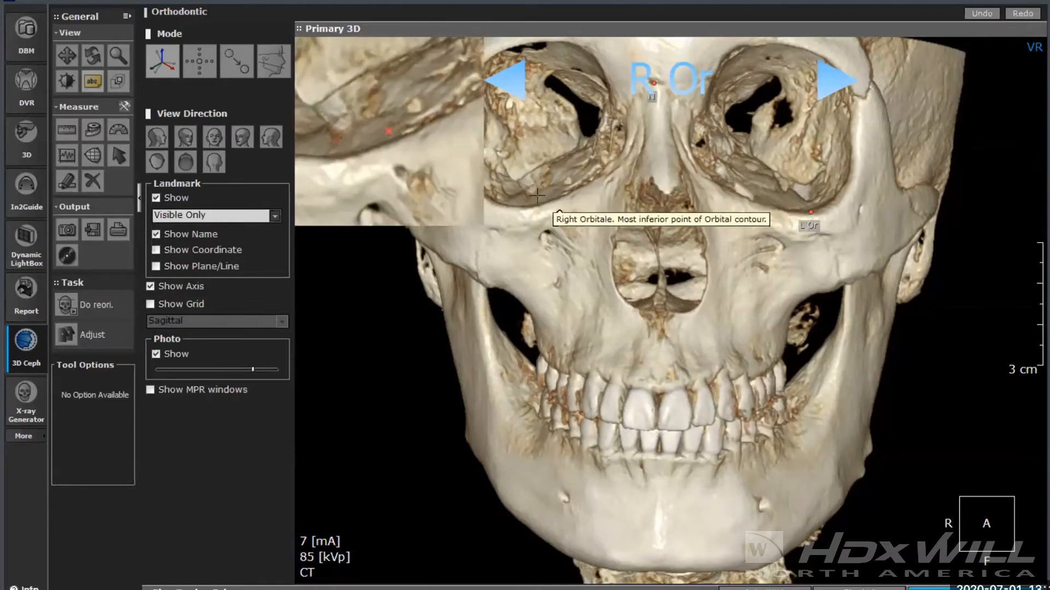
# Step: Place the Right Orbitale at the lowest point of the right orbital contour and the Right Porion atop the external auditory meatus
pyautogui.click(508, 207)
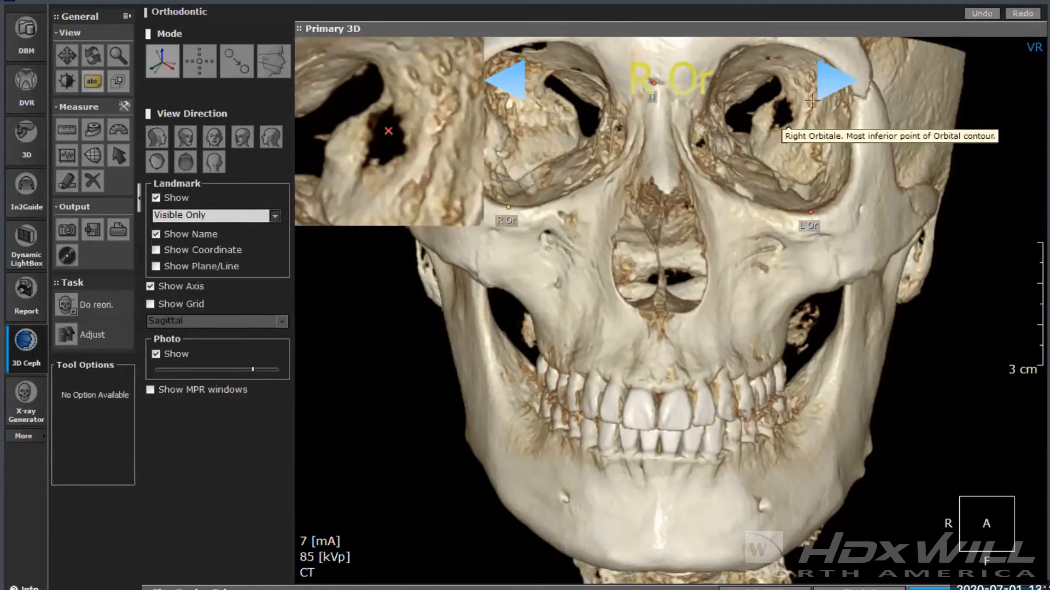
pyautogui.click(826, 84)
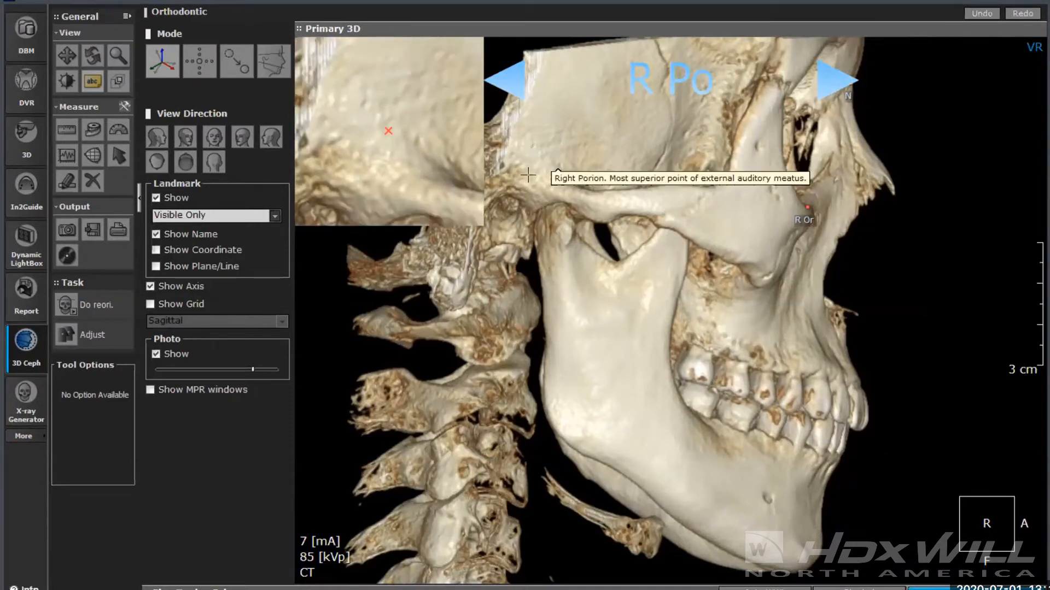
pyautogui.click(508, 199)
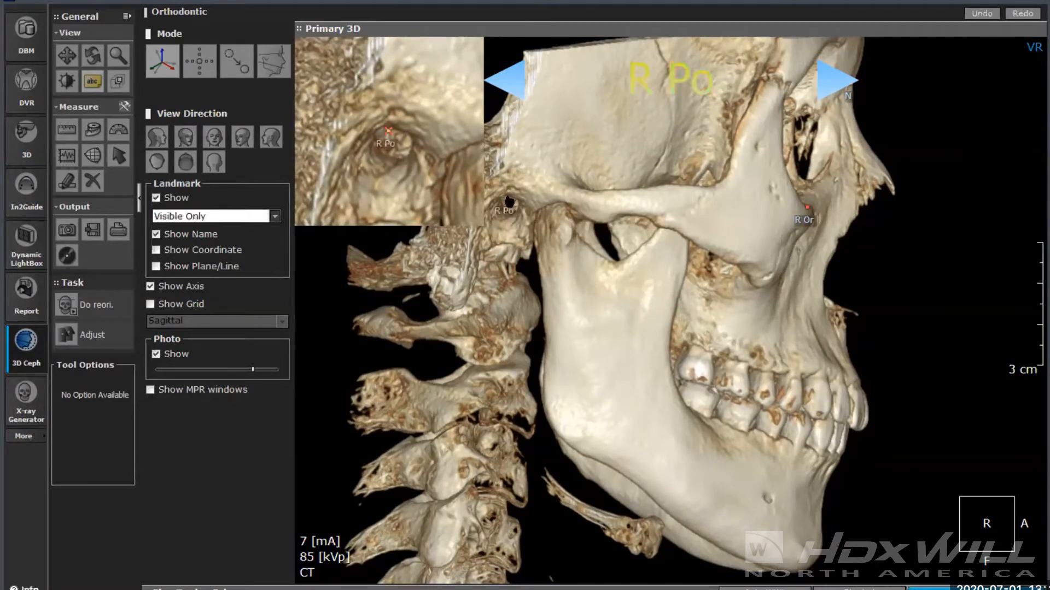
# Step: Run the auto reorientation from the placed landmarks and accept the orientation with zero translation and rotation adjustments
pyautogui.click(829, 85)
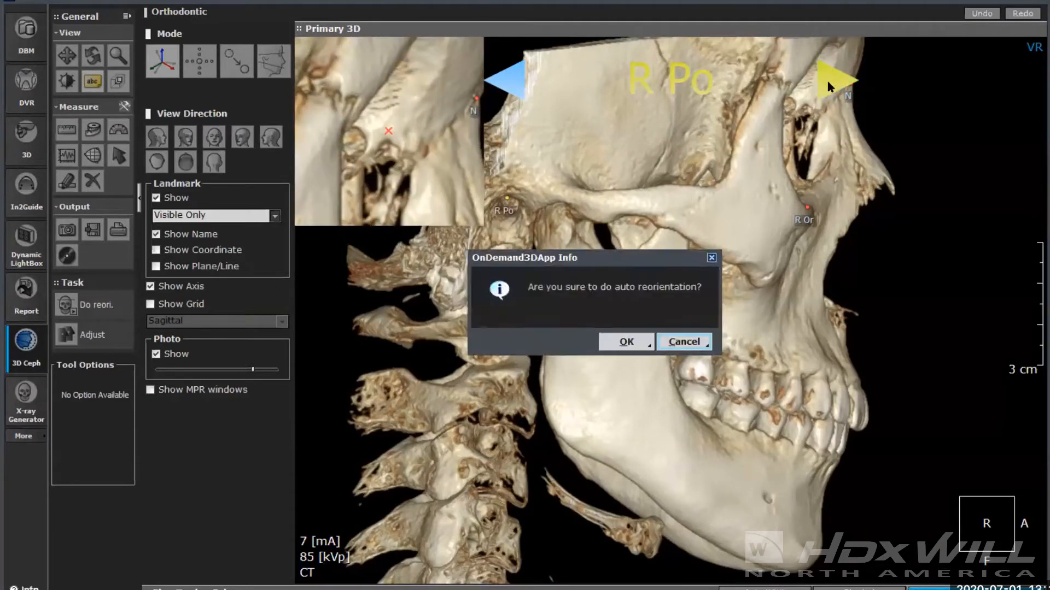
pyautogui.click(625, 343)
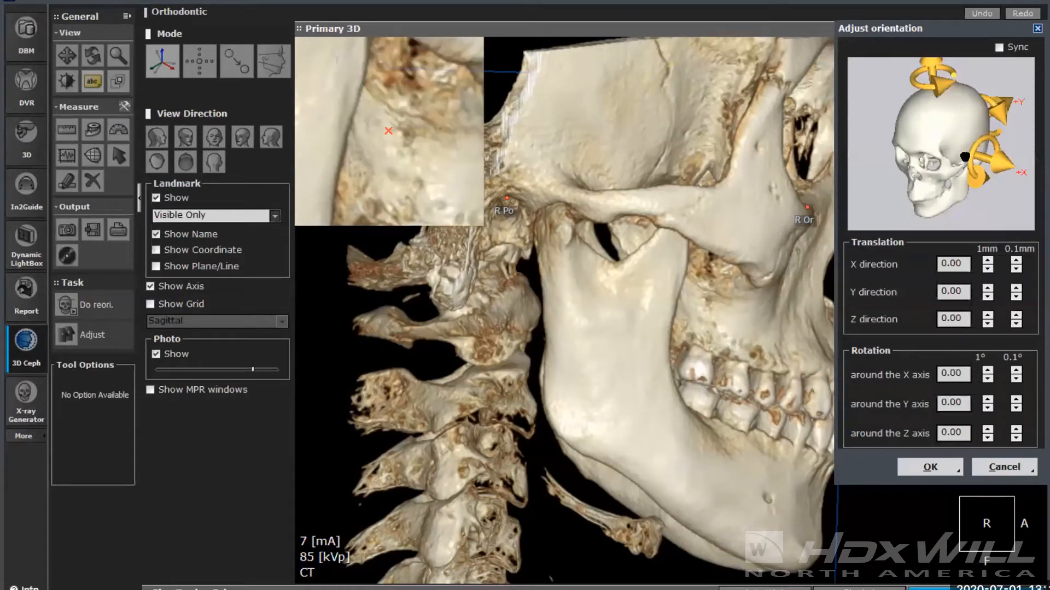
pyautogui.click(930, 468)
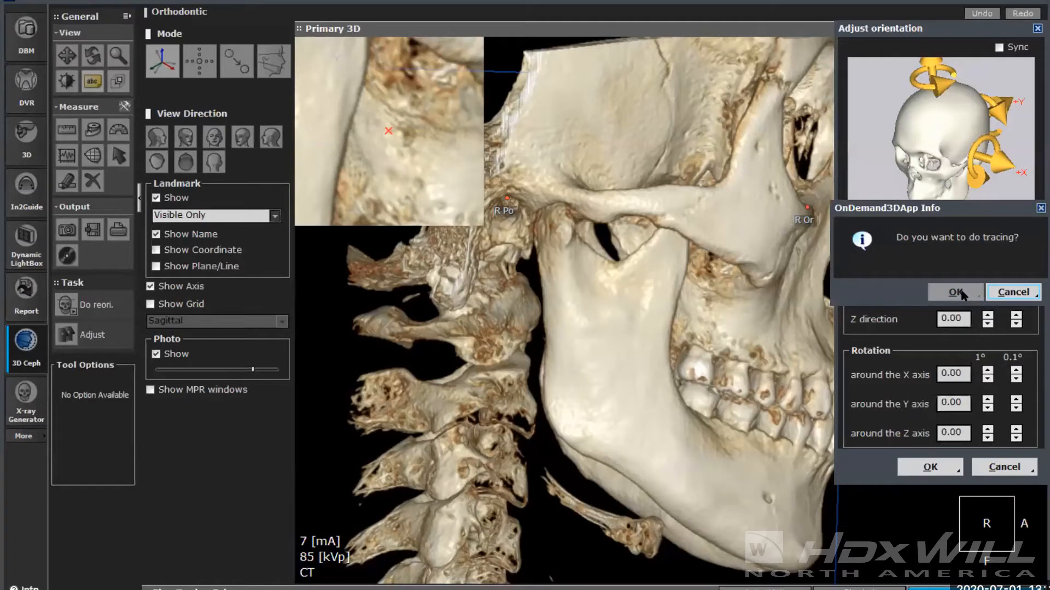
# Step: Start tracing and place the Sella landmark at the center of the sella turcica, refining its position in the MPR windows
pyautogui.click(956, 292)
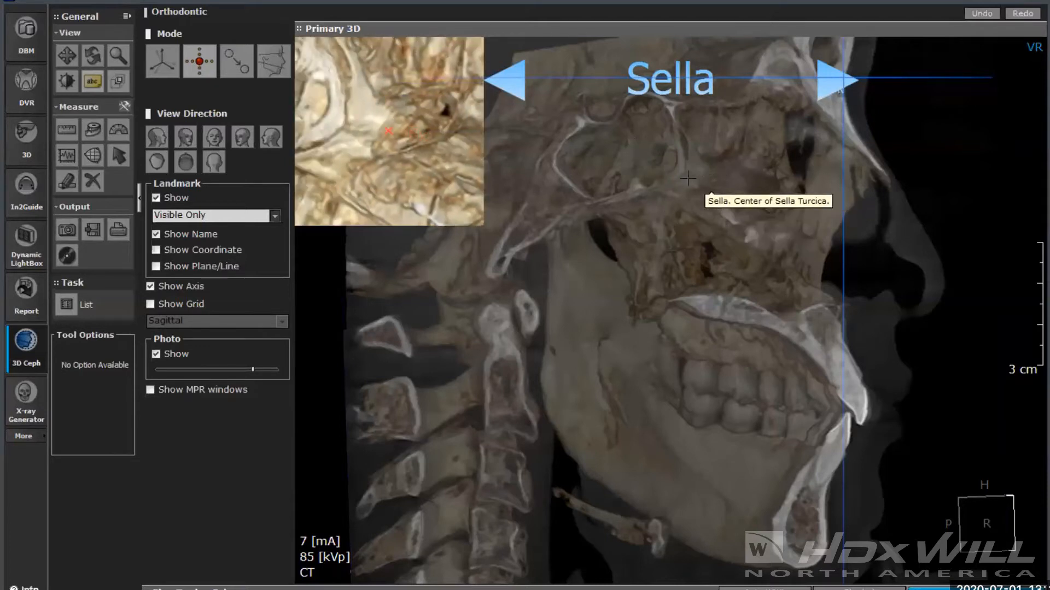
pyautogui.click(601, 111)
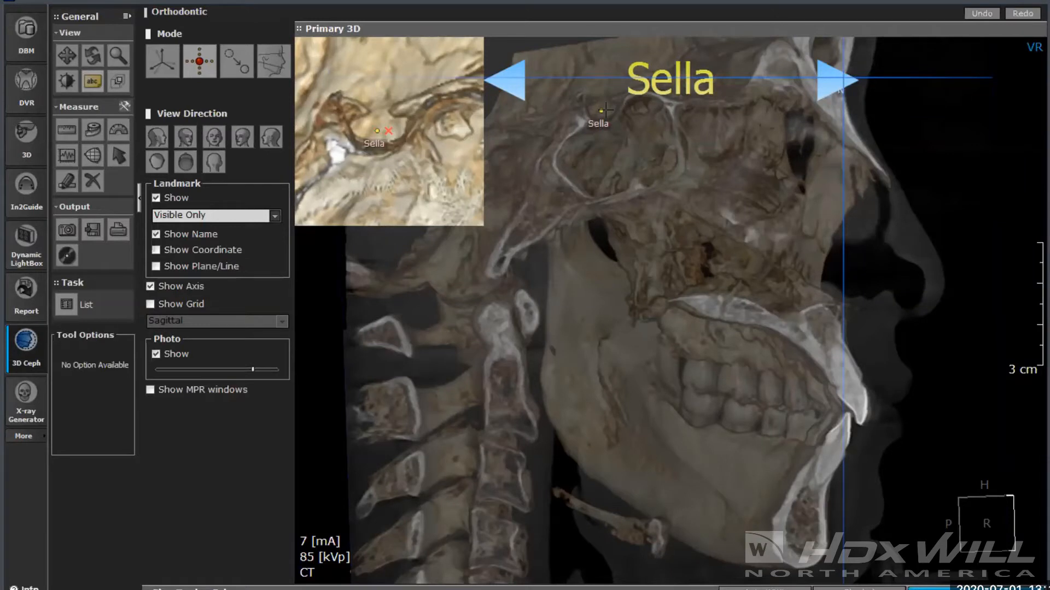
pyautogui.click(150, 390)
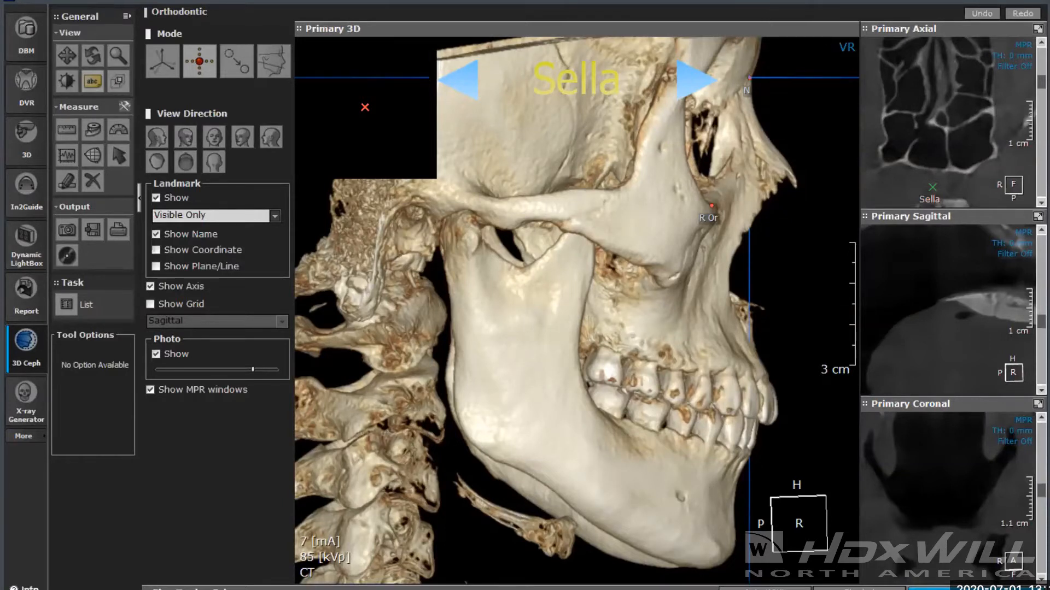
pyautogui.click(937, 188)
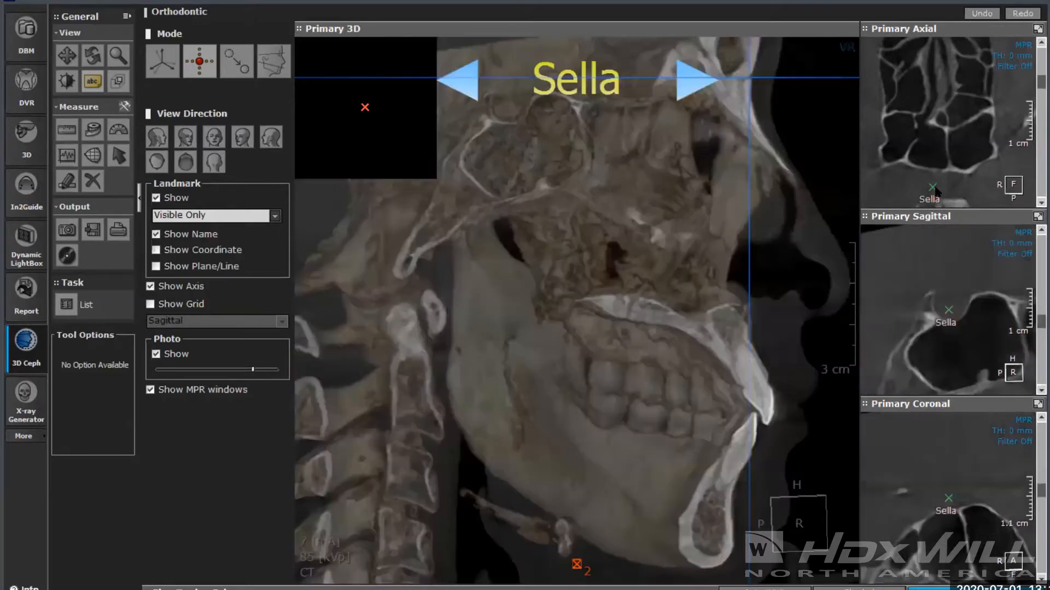
pyautogui.moveTo(937, 188); pyautogui.dragTo(938, 186)
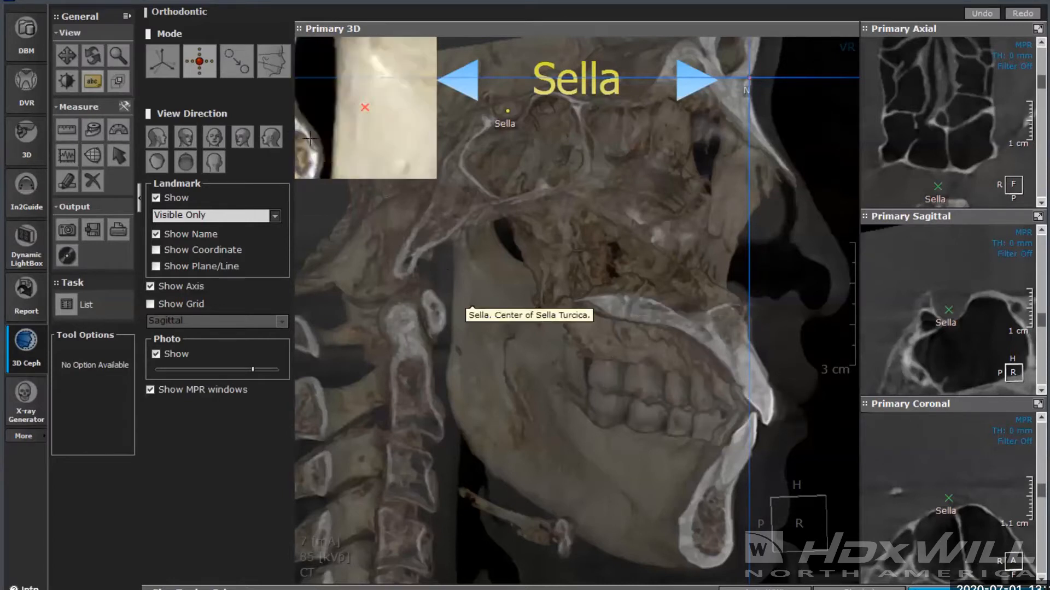
# Step: Switch 3D Ceph to Display mode, view the skull from the front and start the Photo task
pyautogui.click(268, 71)
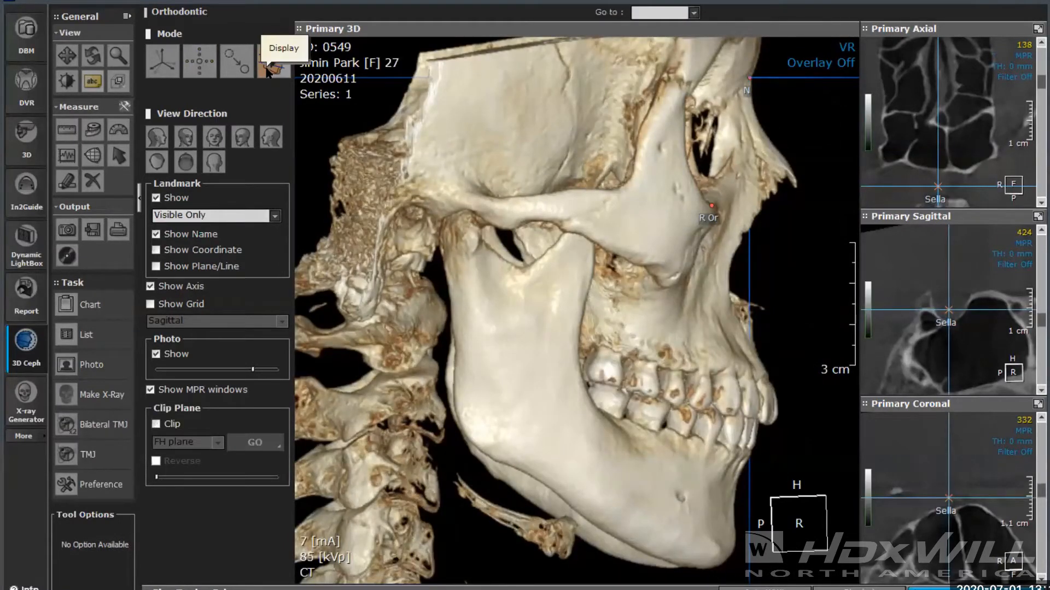
pyautogui.click(213, 137)
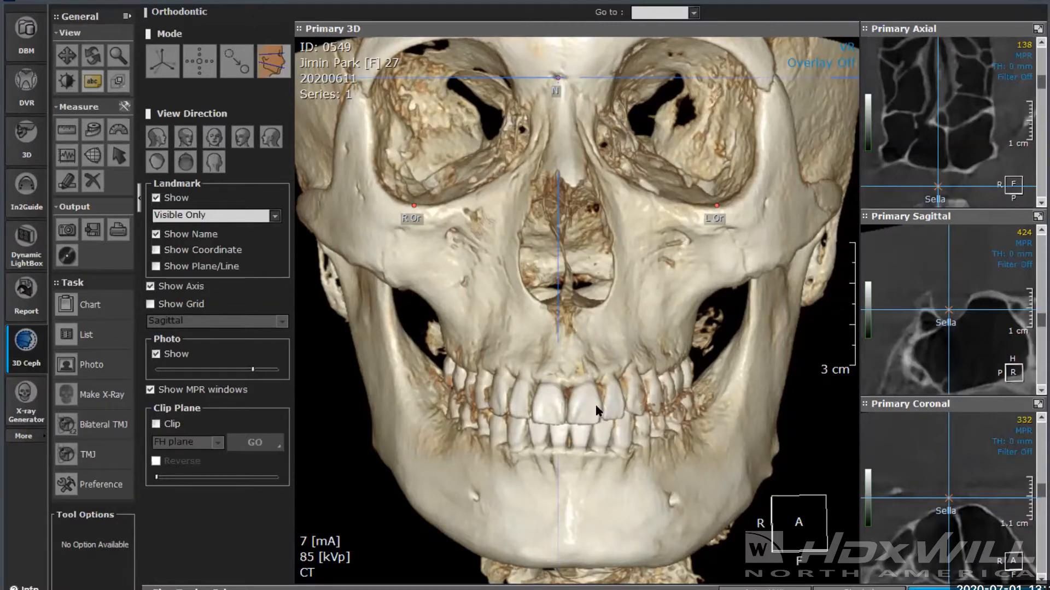
pyautogui.click(92, 367)
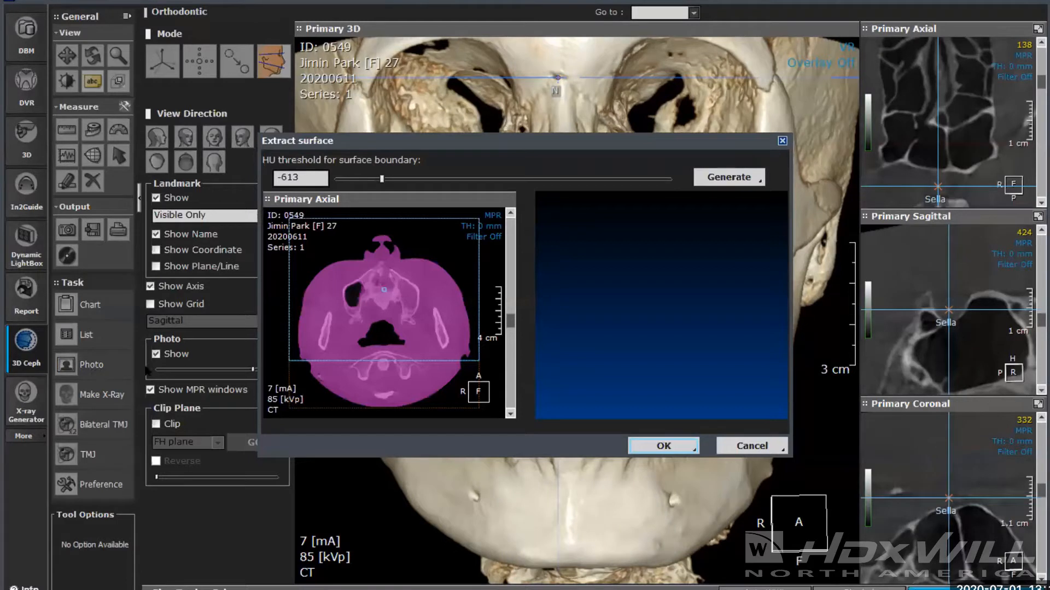
# Step: Restrict the surface extraction region to the front of the face, set the HU threshold to -632, then generate and accept the surface
pyautogui.moveTo(382, 361); pyautogui.dragTo(383, 303)
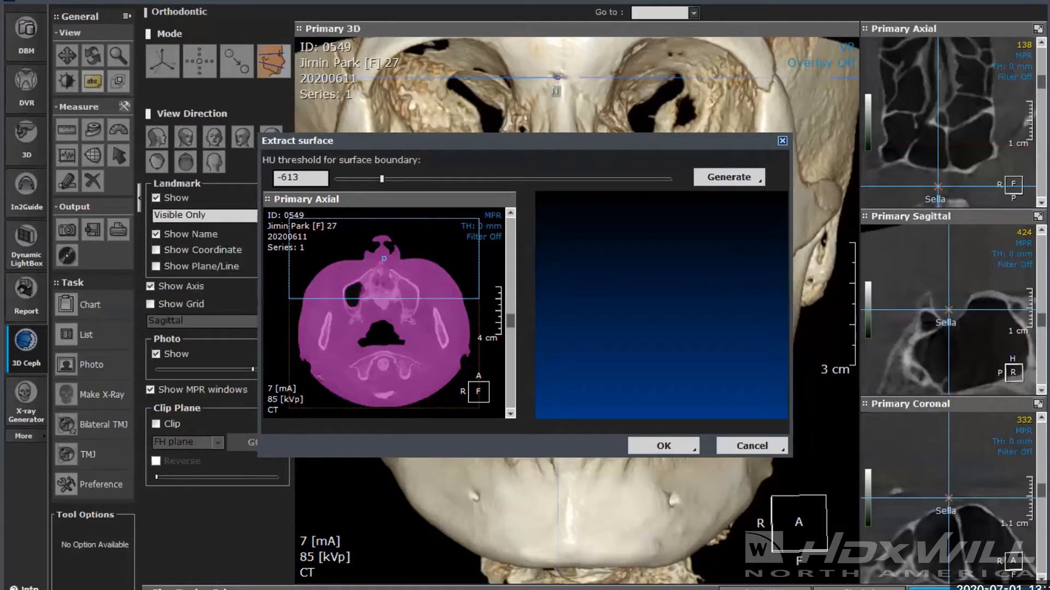
pyautogui.click(373, 179)
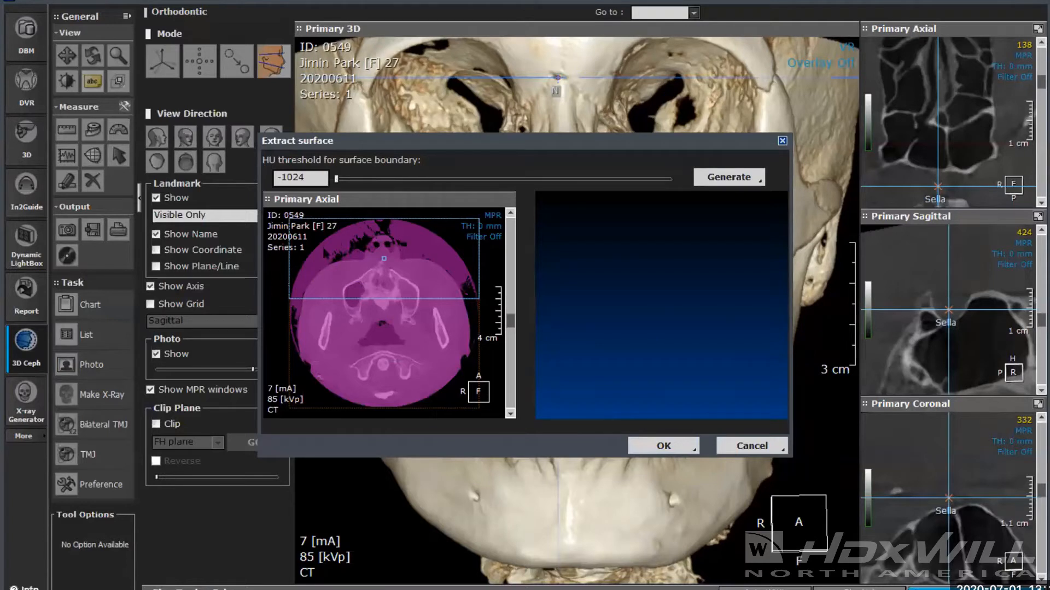
pyautogui.click(345, 179)
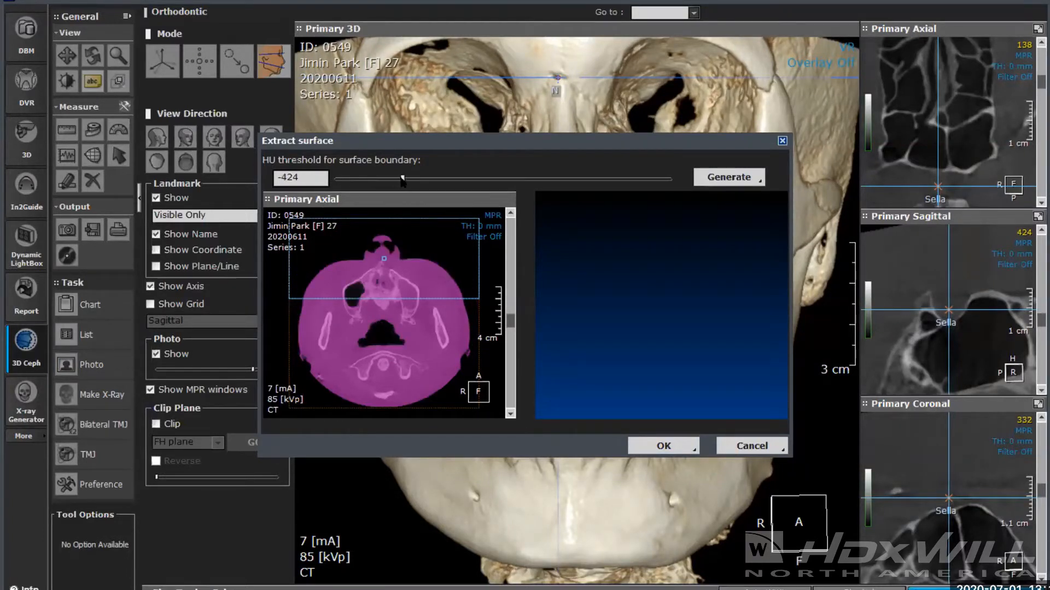
pyautogui.moveTo(403, 181); pyautogui.dragTo(381, 185)
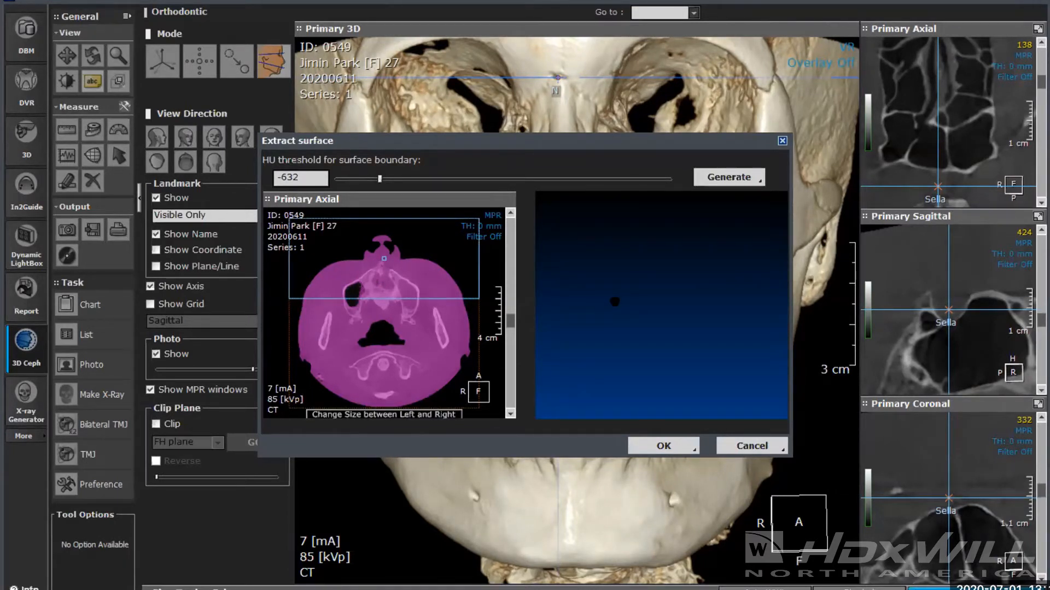
pyautogui.click(728, 178)
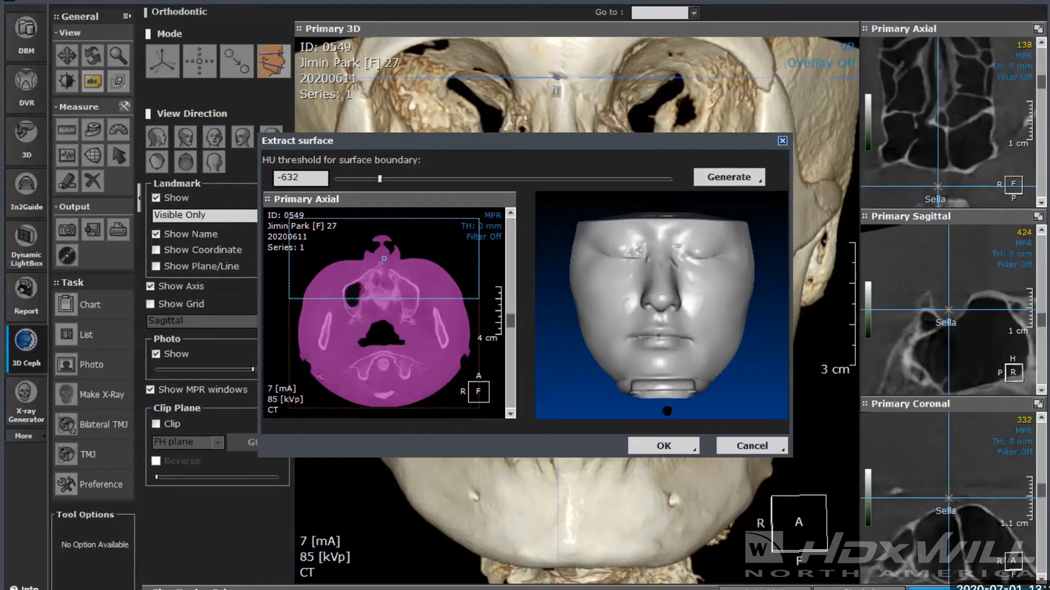
pyautogui.click(663, 444)
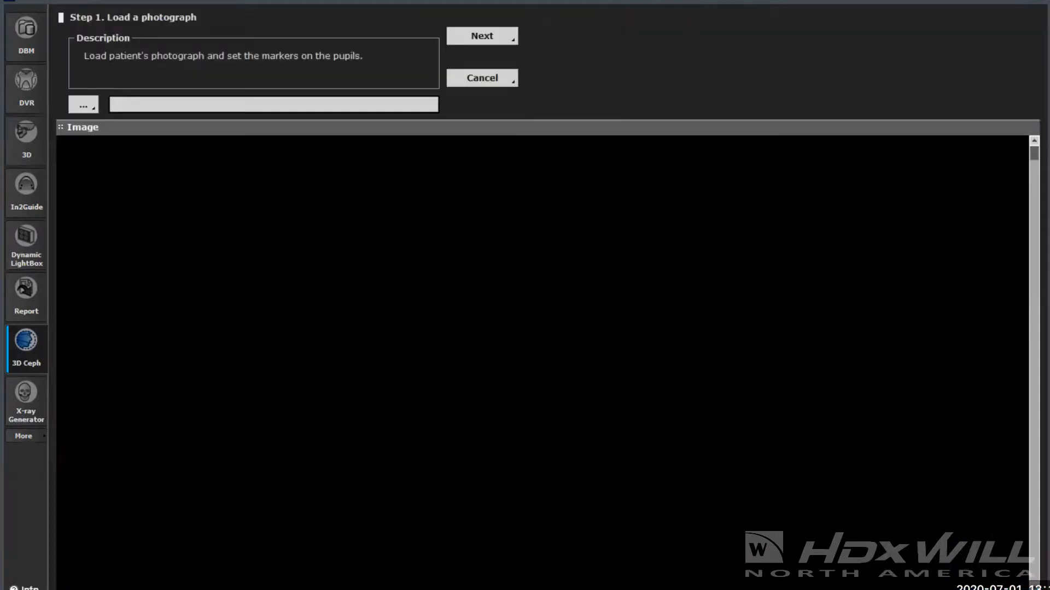
# Step: Load the patient's frontal portrait photograph, set the two markers on the pupils and proceed to photo registration
pyautogui.click(84, 105)
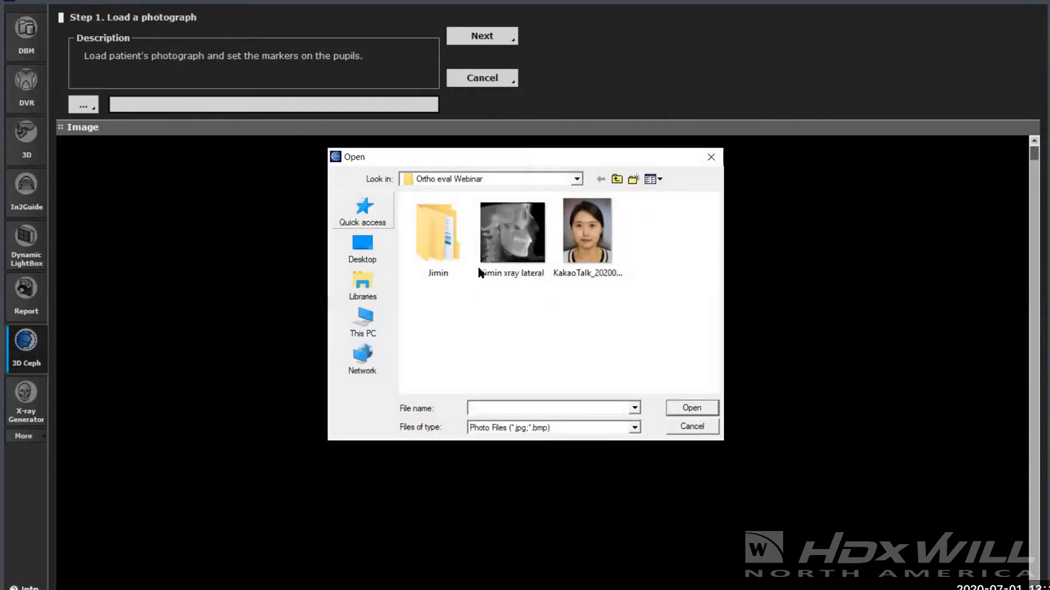
pyautogui.doubleClick(593, 240)
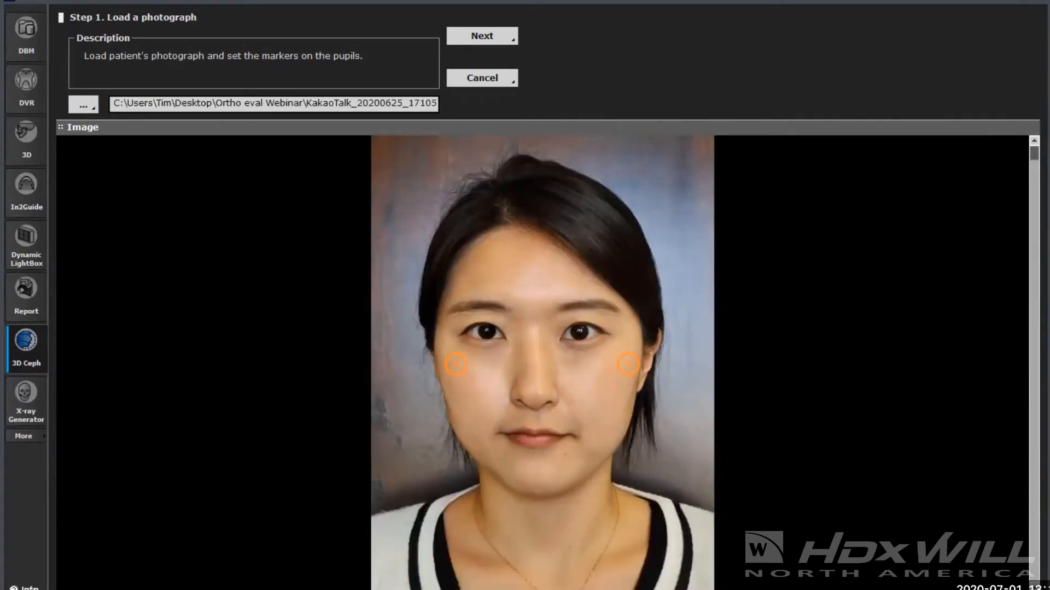
pyautogui.moveTo(456, 365); pyautogui.dragTo(487, 331)
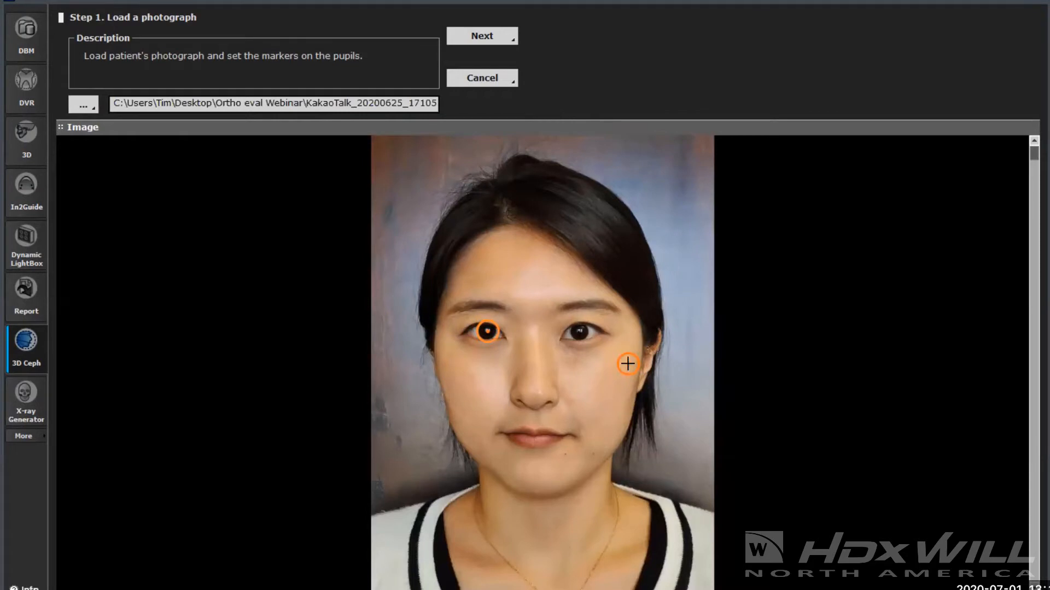
pyautogui.moveTo(626, 367)
pyautogui.mouseDown()
pyautogui.moveTo(575, 343)
pyautogui.moveTo(580, 332)
pyautogui.mouseUp()
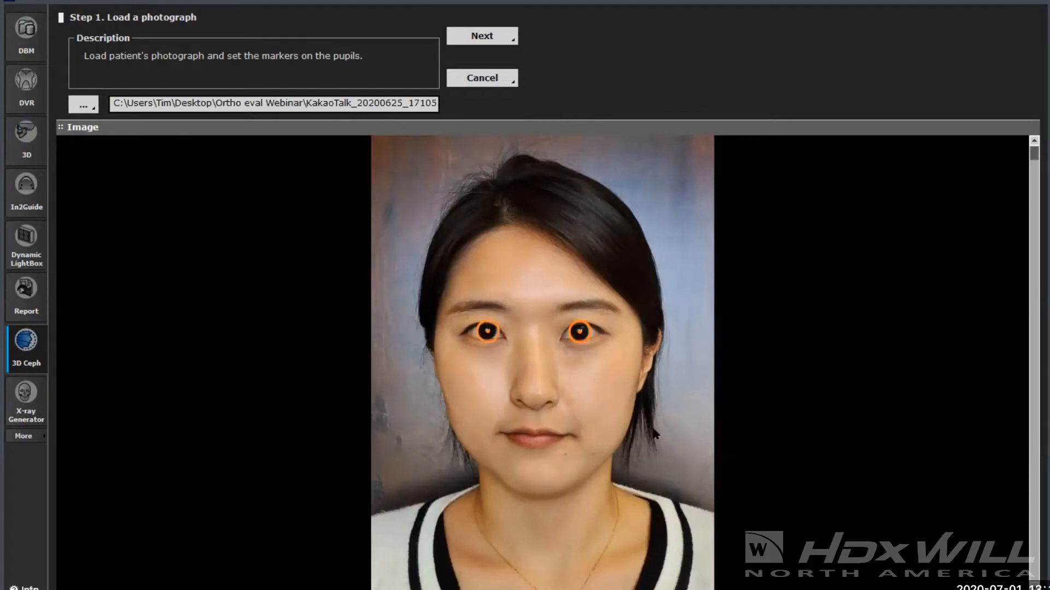
pyautogui.click(494, 39)
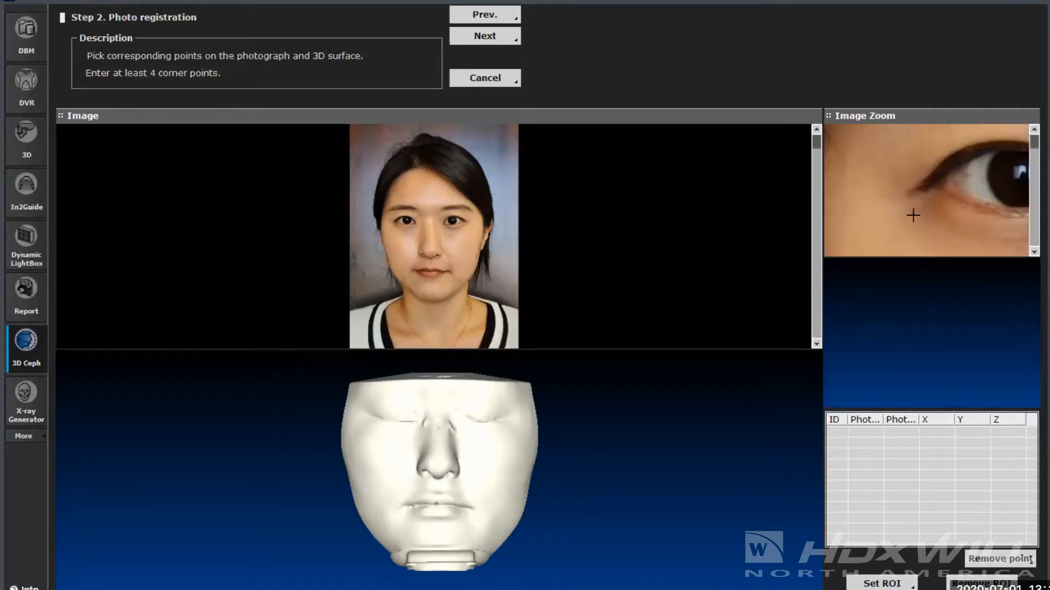
# Step: Pair the outer corners of both eyes on the photograph with the matching points on the 3D face surface
pyautogui.click(929, 190)
pyautogui.click(371, 415)
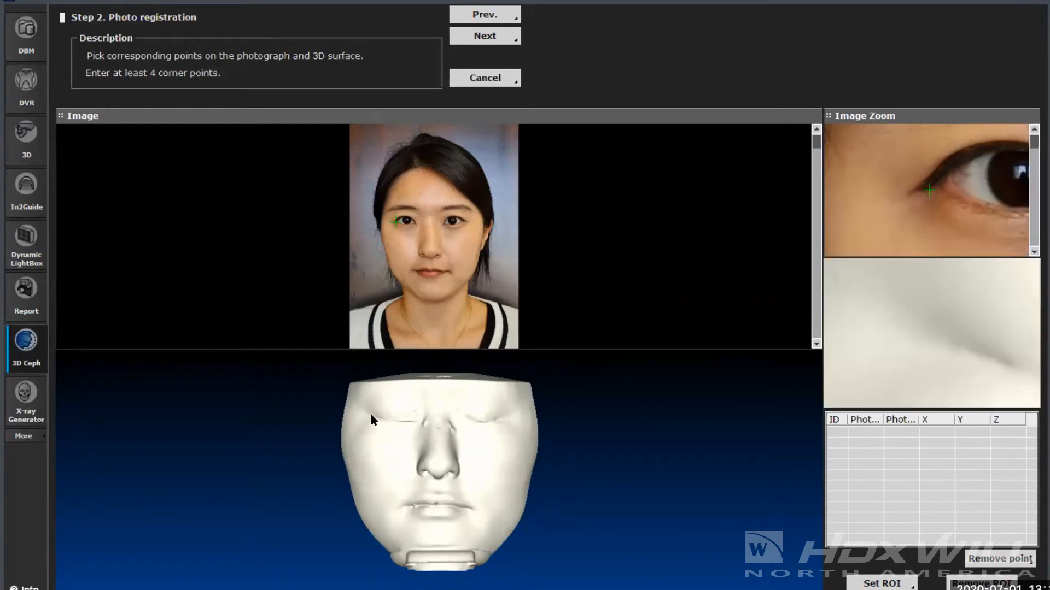
pyautogui.click(952, 344)
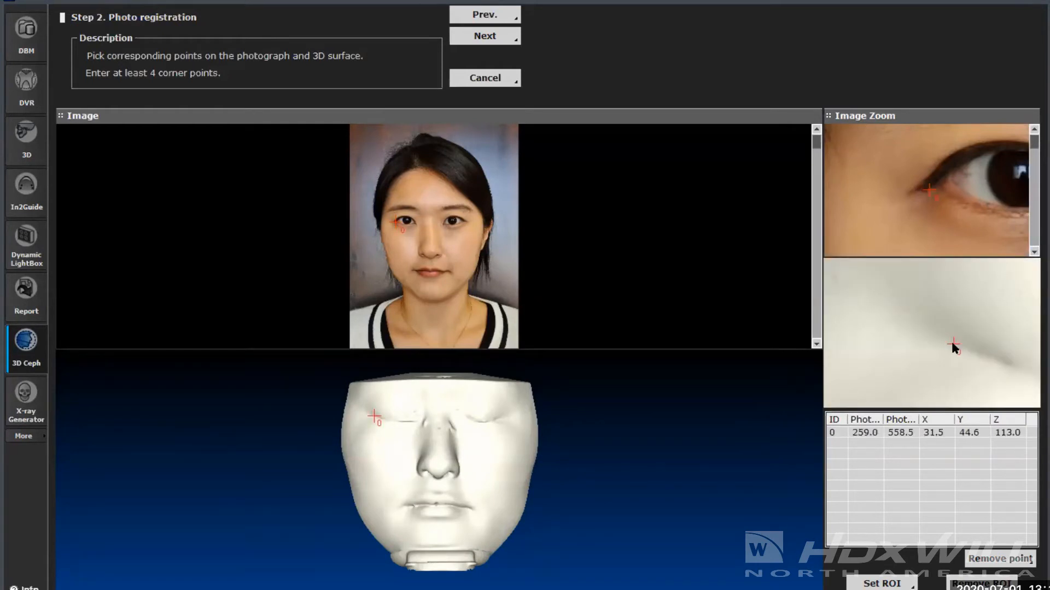
pyautogui.click(465, 221)
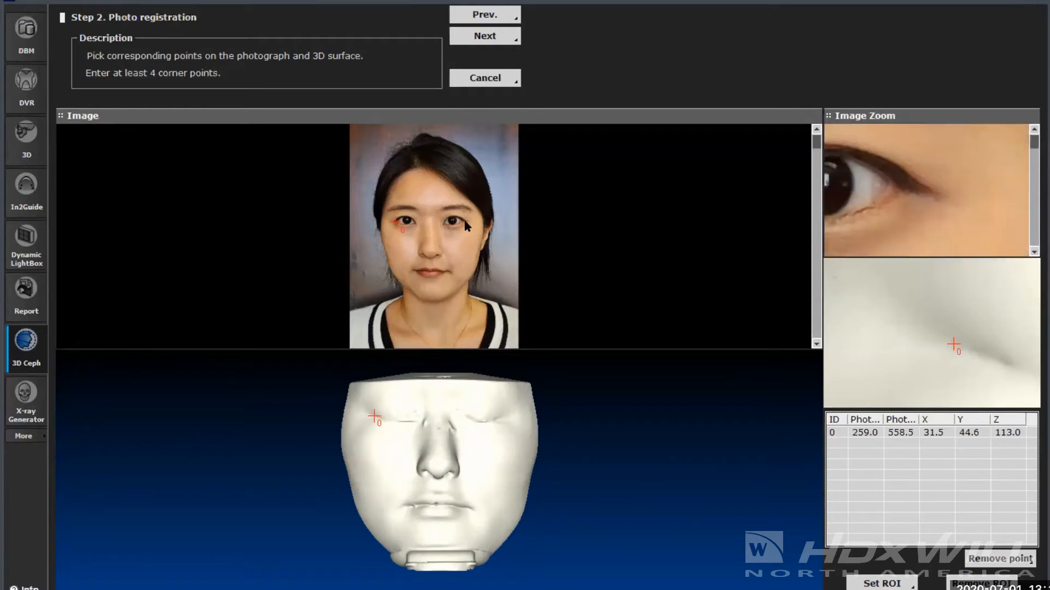
pyautogui.click(923, 190)
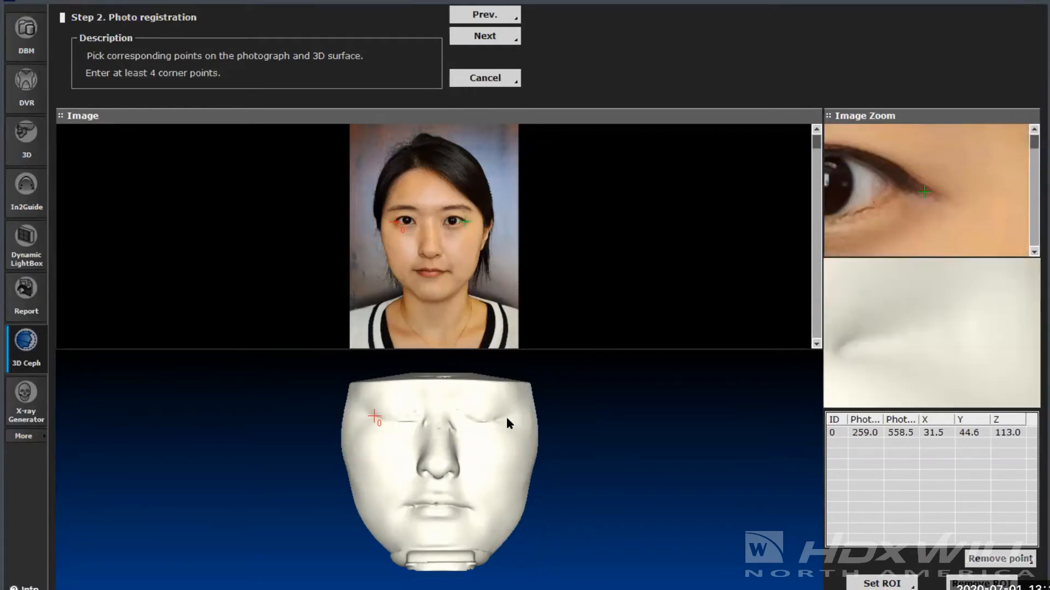
pyautogui.click(859, 349)
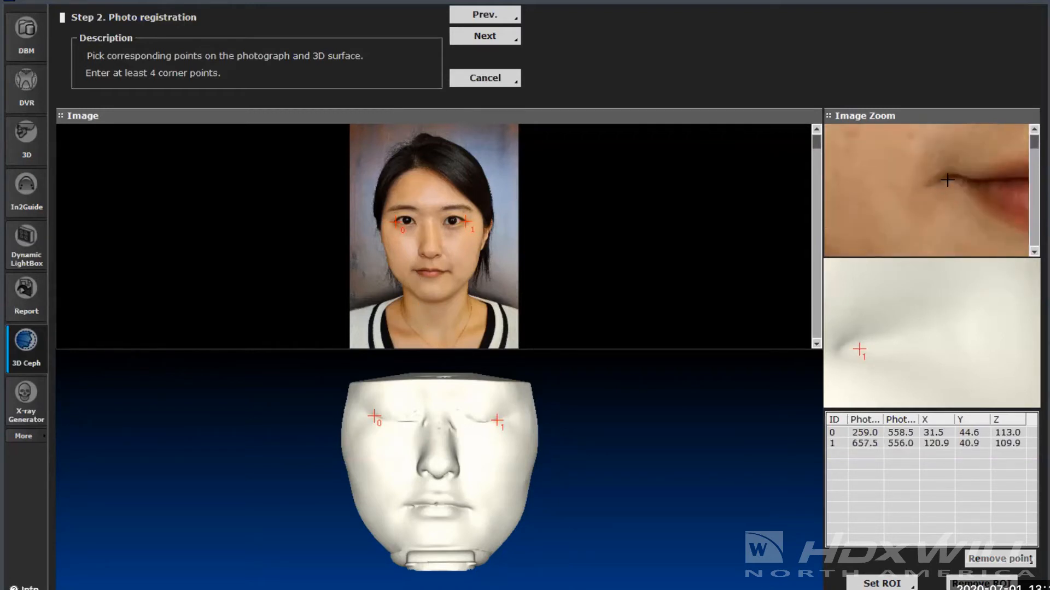
# Step: Pair both mouth corners on the photograph with the 3D surface, then map the photograph onto the face and check the result
pyautogui.click(413, 269)
pyautogui.click(930, 354)
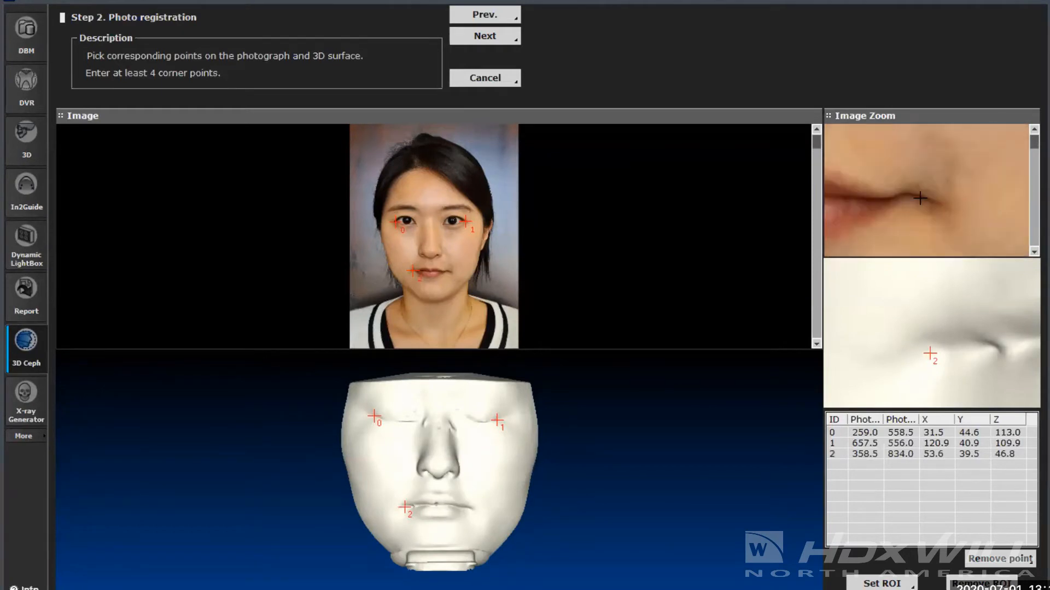
pyautogui.click(449, 272)
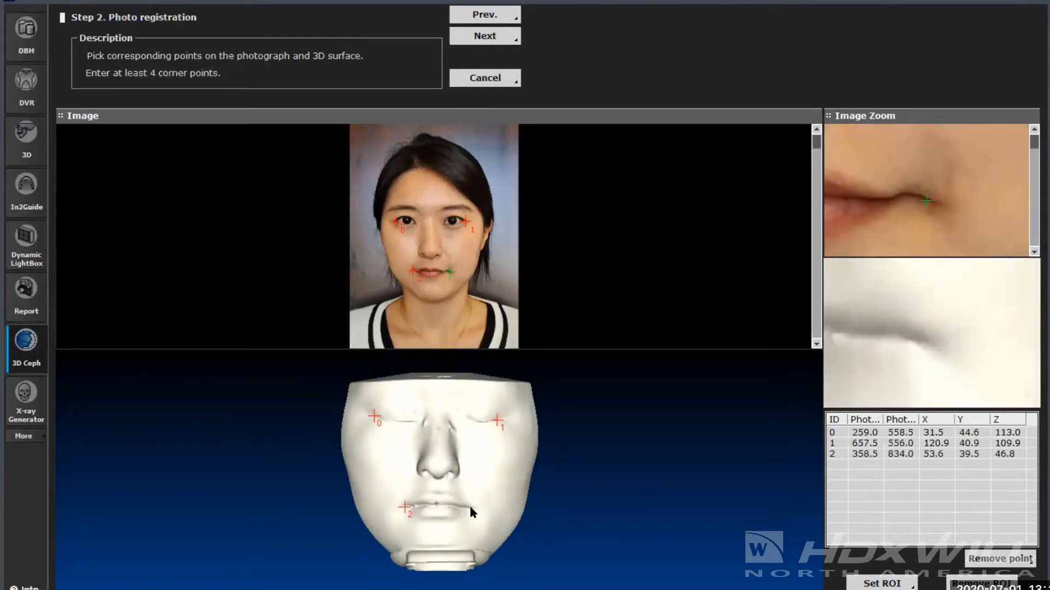
pyautogui.click(911, 342)
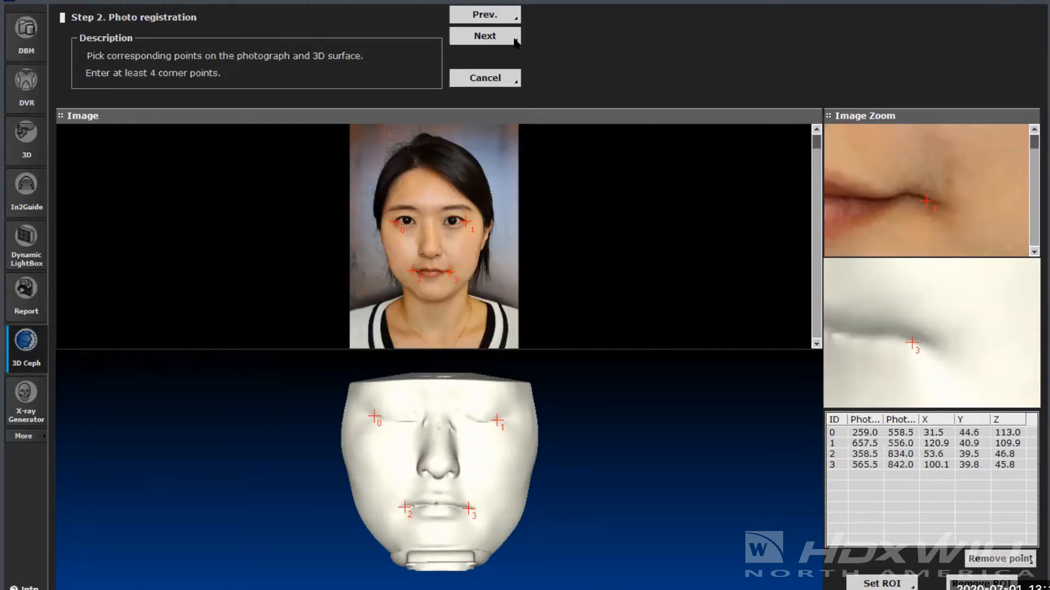
pyautogui.click(492, 37)
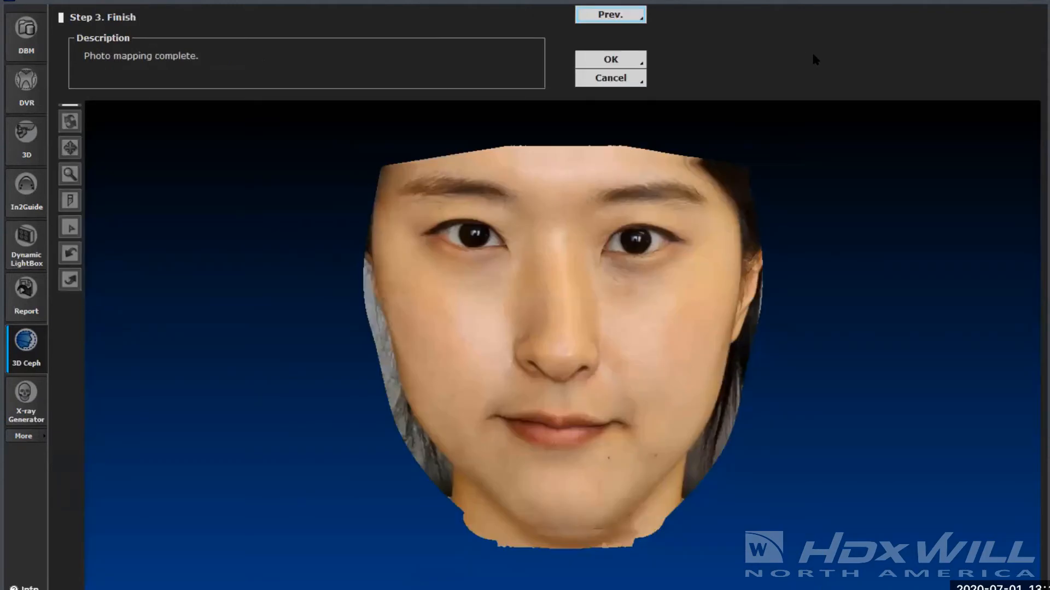
pyautogui.moveTo(603, 385)
pyautogui.mouseDown()
pyautogui.moveTo(556, 376)
pyautogui.moveTo(492, 386)
pyautogui.moveTo(601, 386)
pyautogui.mouseUp()
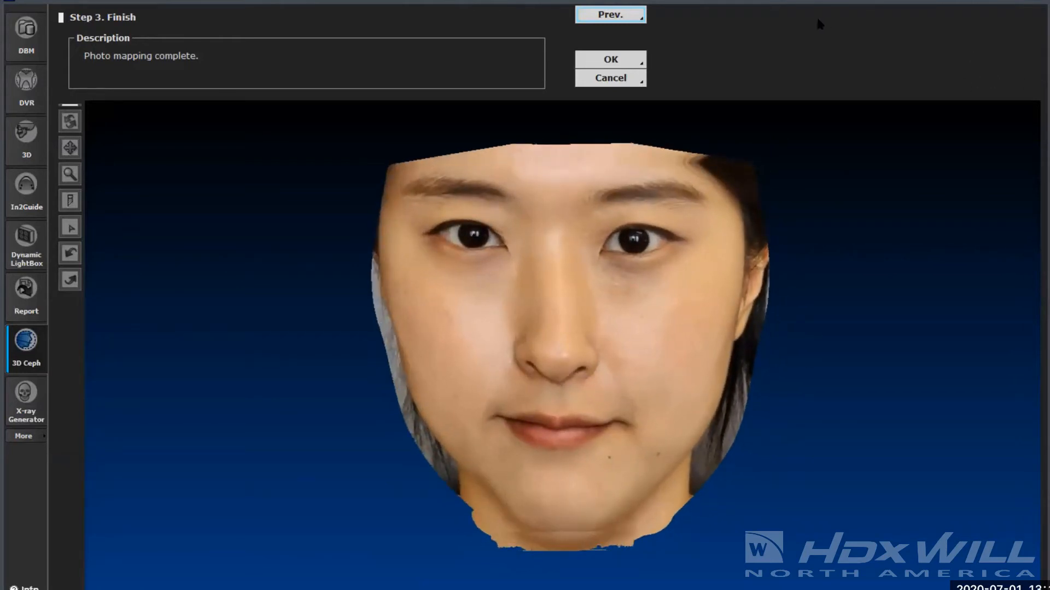
# Step: Accept the photo mapping and vary the photo overlay's opacity from full to none and back to partial to compare face and skull
pyautogui.click(614, 59)
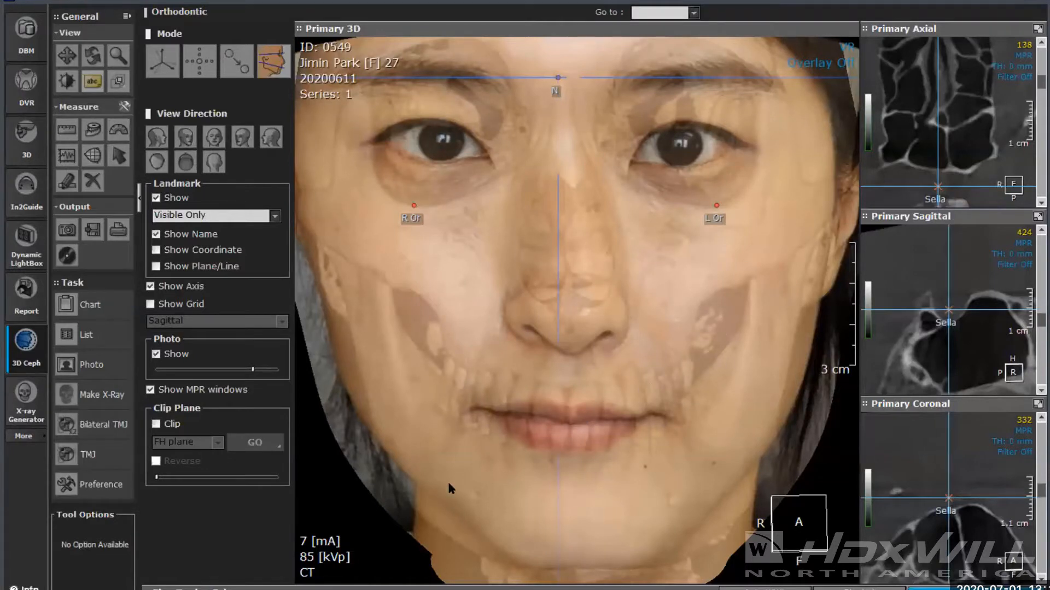
pyautogui.click(252, 369)
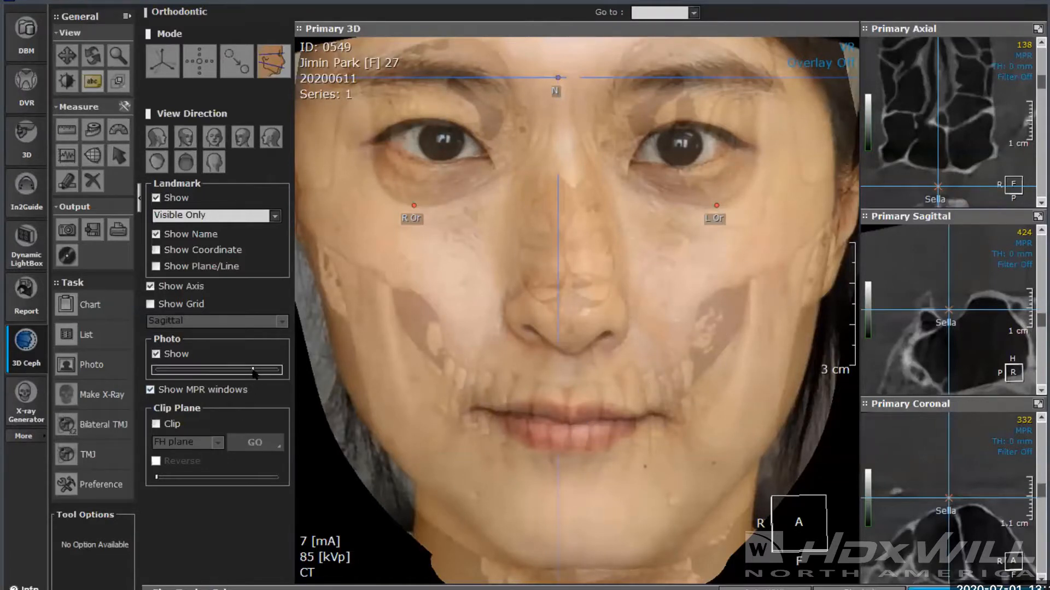
pyautogui.moveTo(253, 372); pyautogui.dragTo(278, 372)
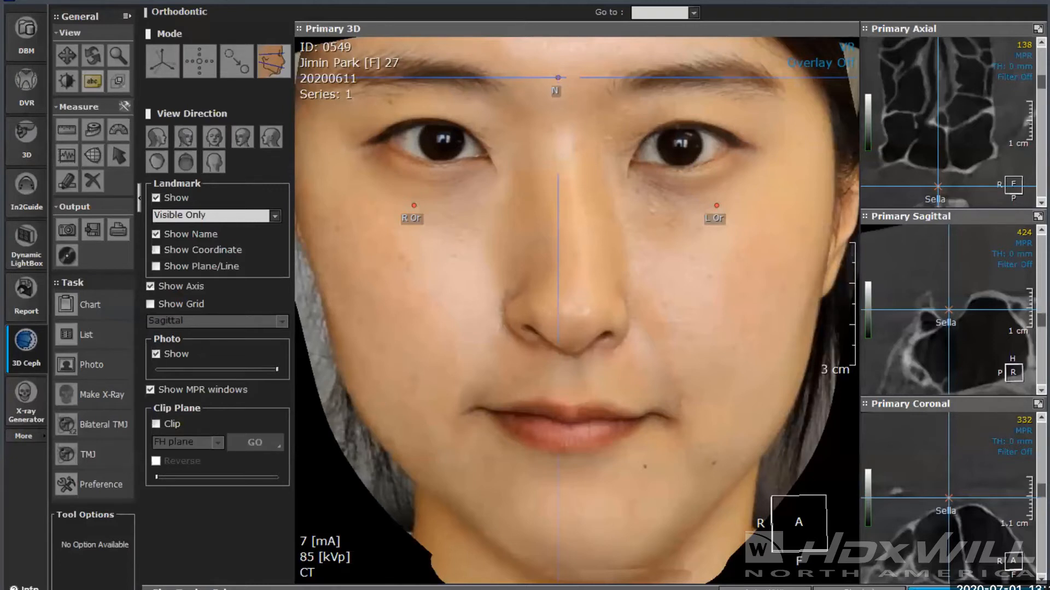
pyautogui.click(253, 374)
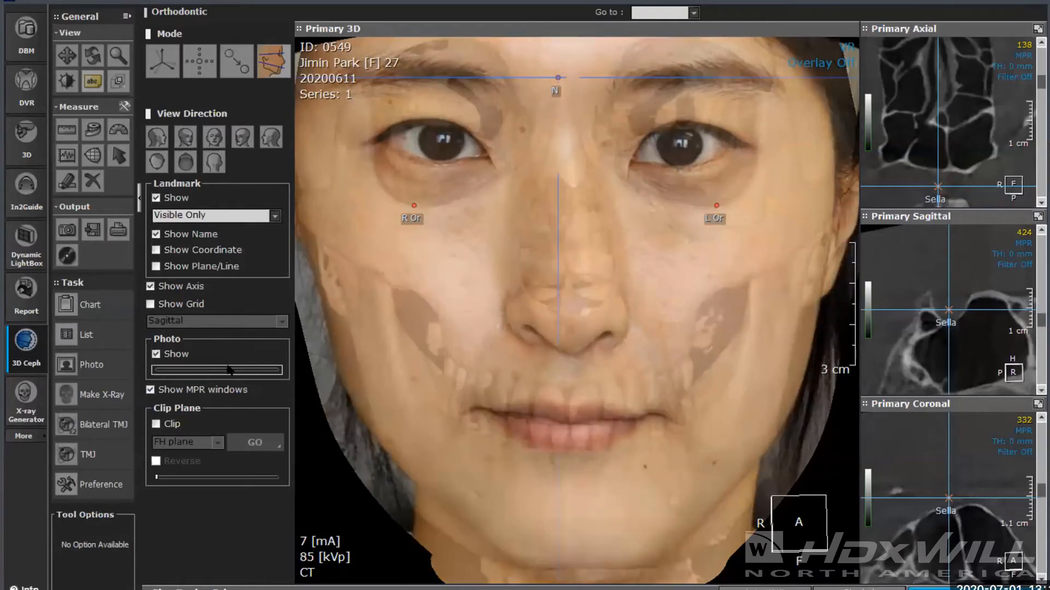
pyautogui.moveTo(228, 370); pyautogui.dragTo(169, 377)
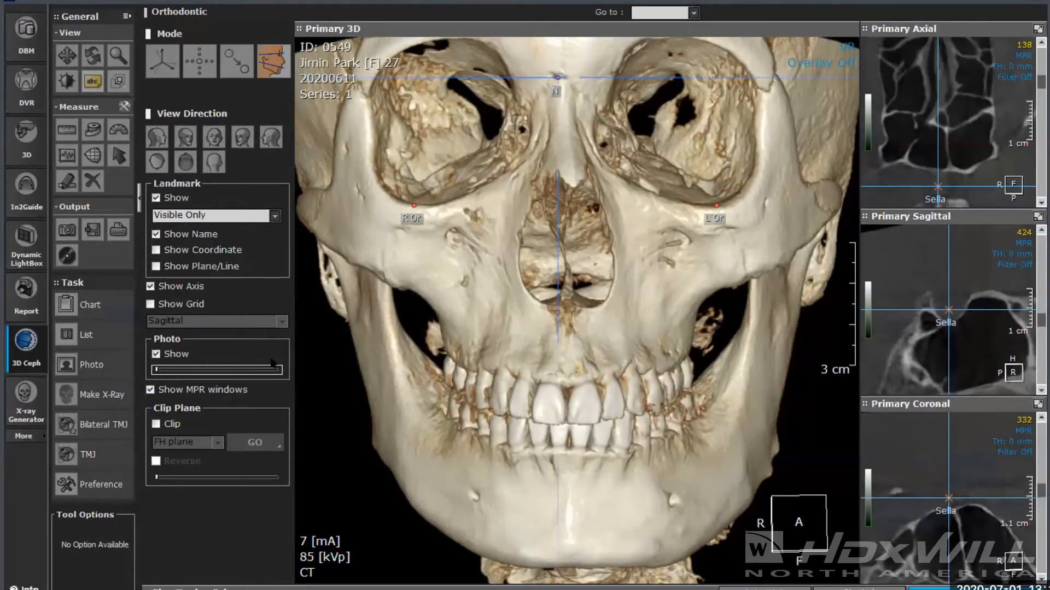
pyautogui.click(257, 372)
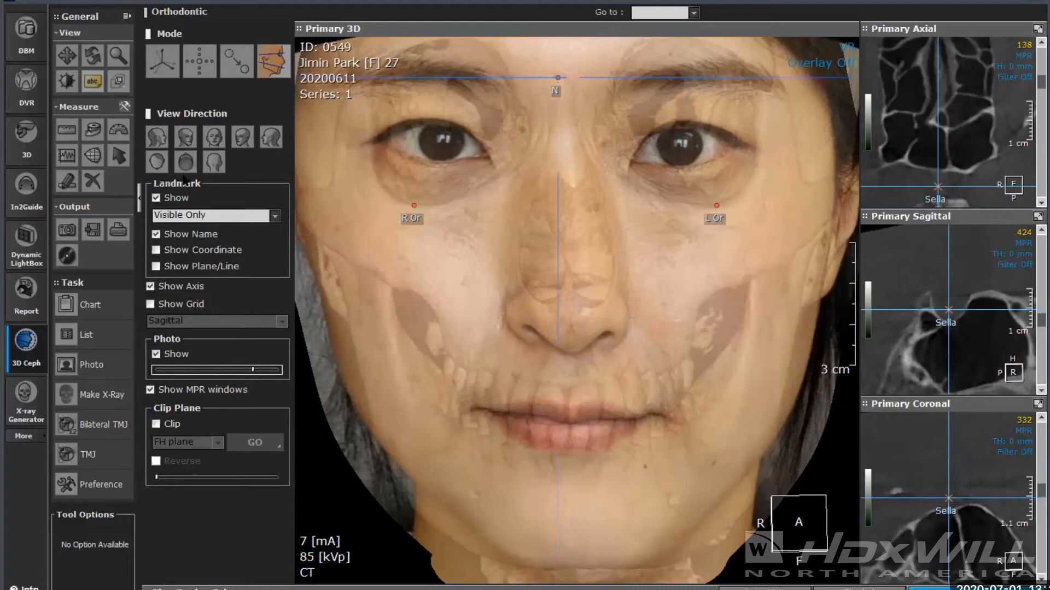
# Step: Check the overlay in right profile, return to the frontal view and fade the photo out completely to show the skull
pyautogui.click(155, 166)
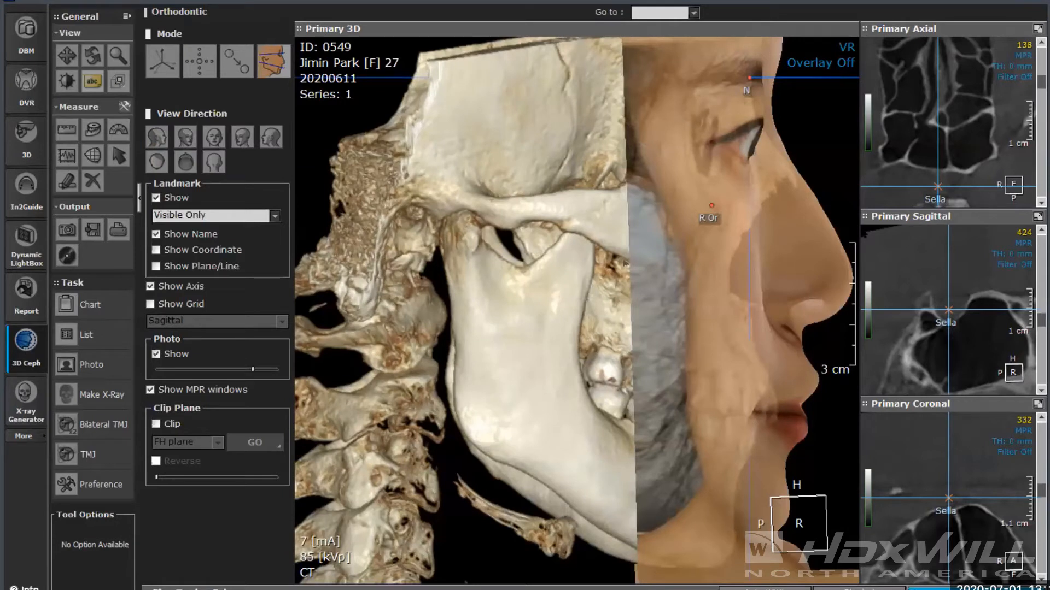
pyautogui.moveTo(799, 524)
pyautogui.click(214, 138)
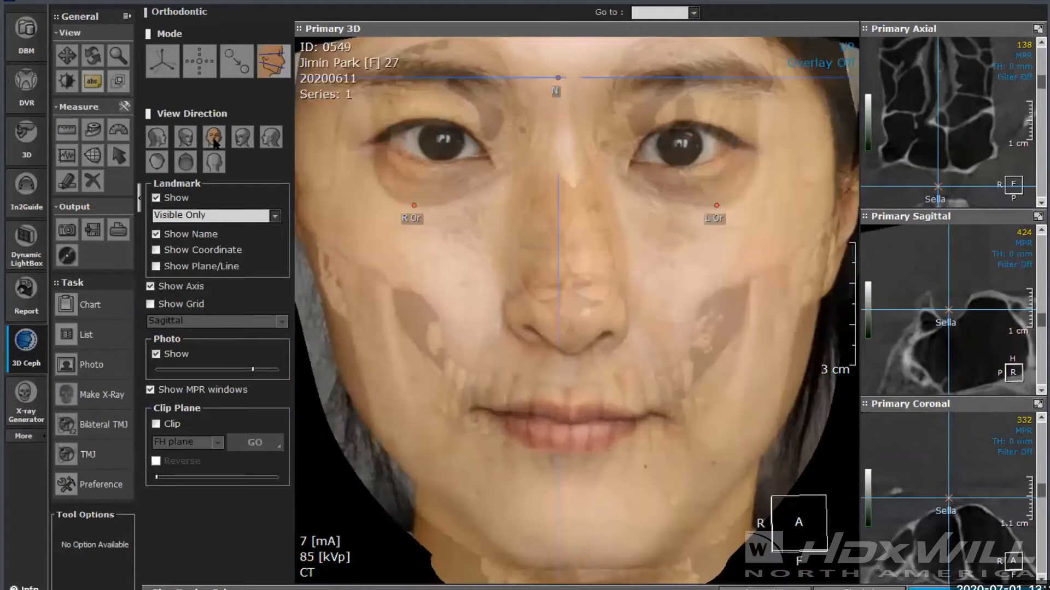
pyautogui.click(169, 370)
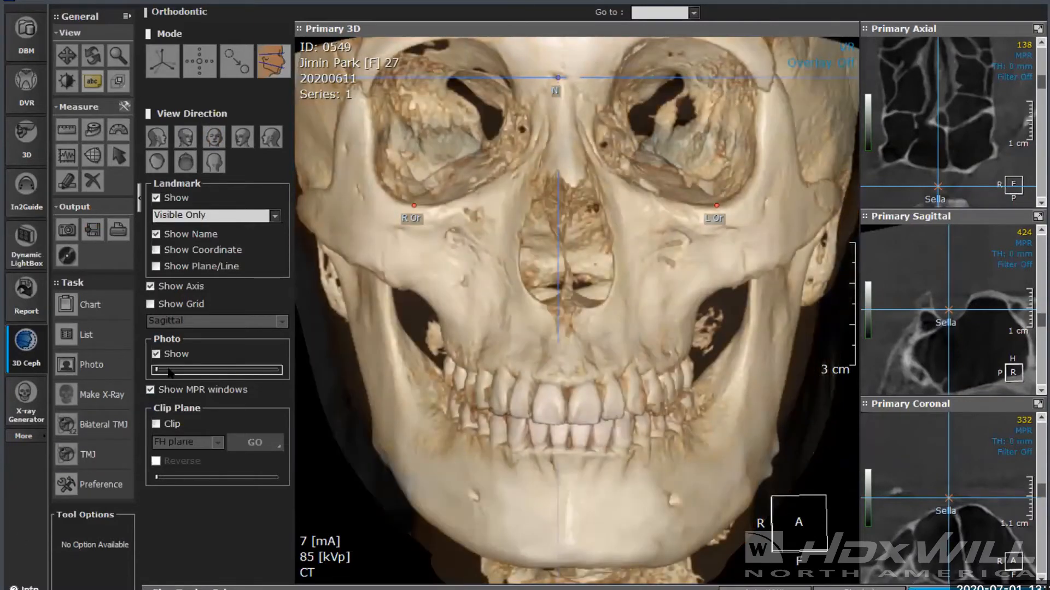
pyautogui.click(168, 372)
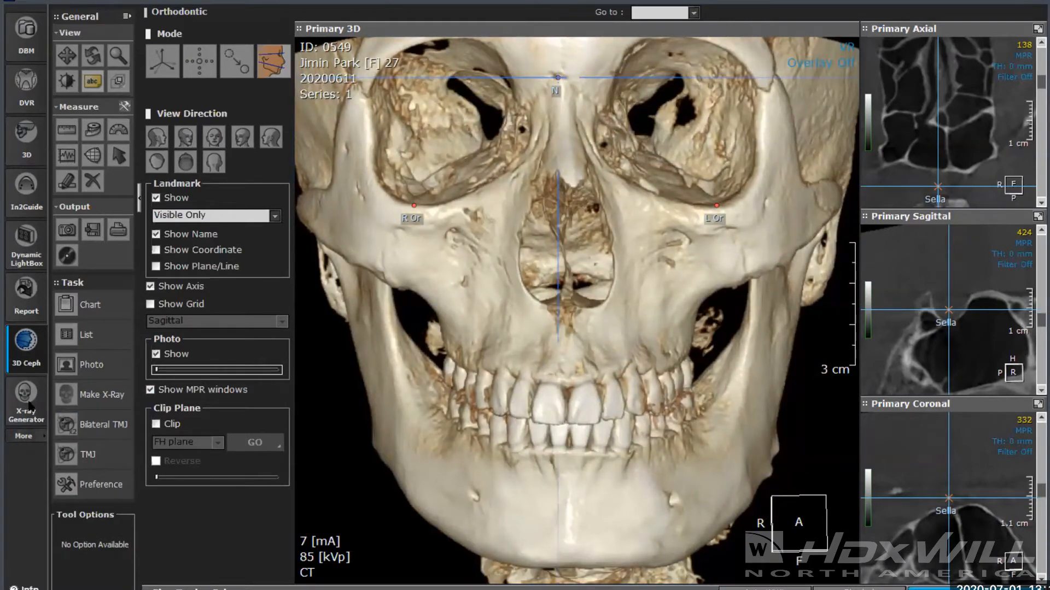
# Step: Review the chart's Dr.Cho's Analysis measurements and landmark positions, then close the chart
pyautogui.click(91, 311)
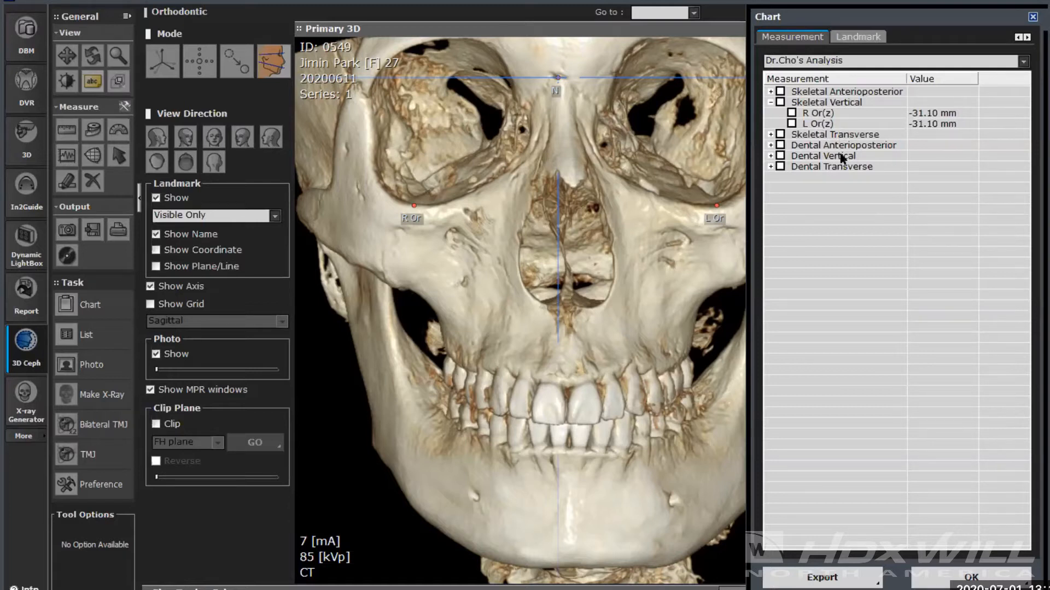
pyautogui.click(873, 38)
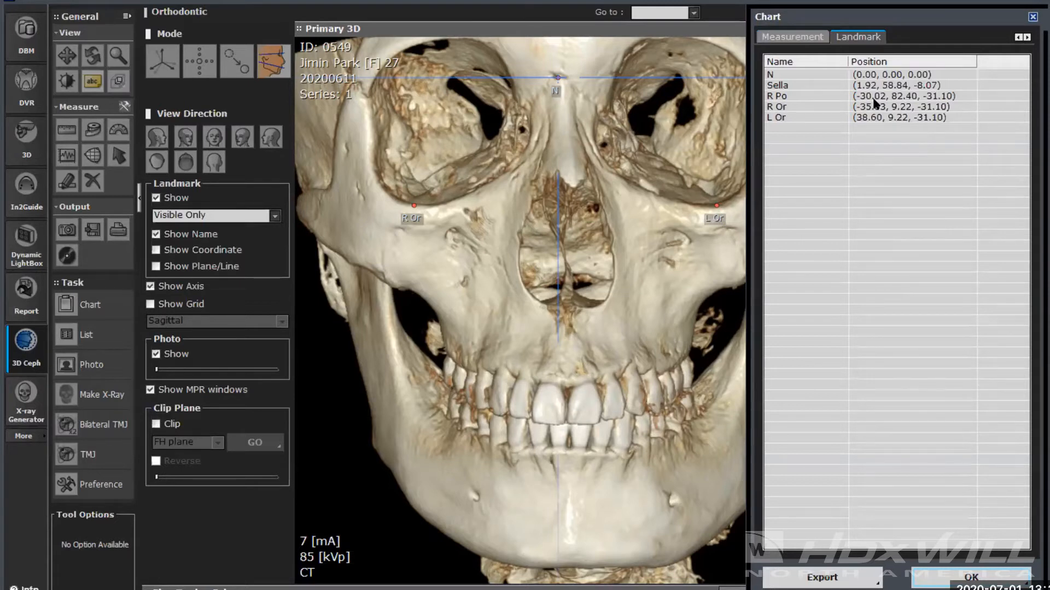
pyautogui.click(1033, 16)
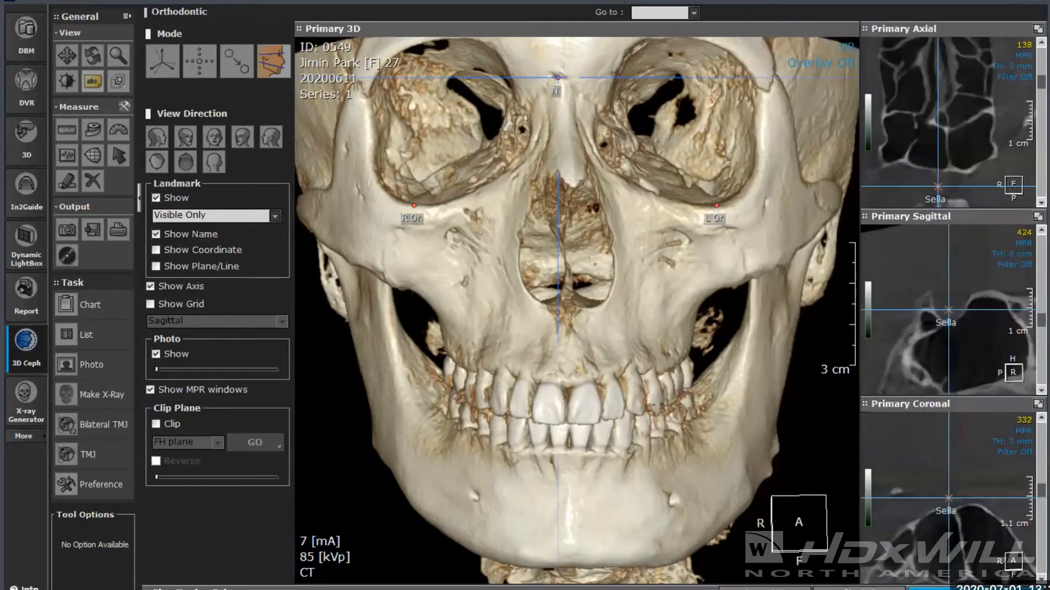
pyautogui.click(99, 340)
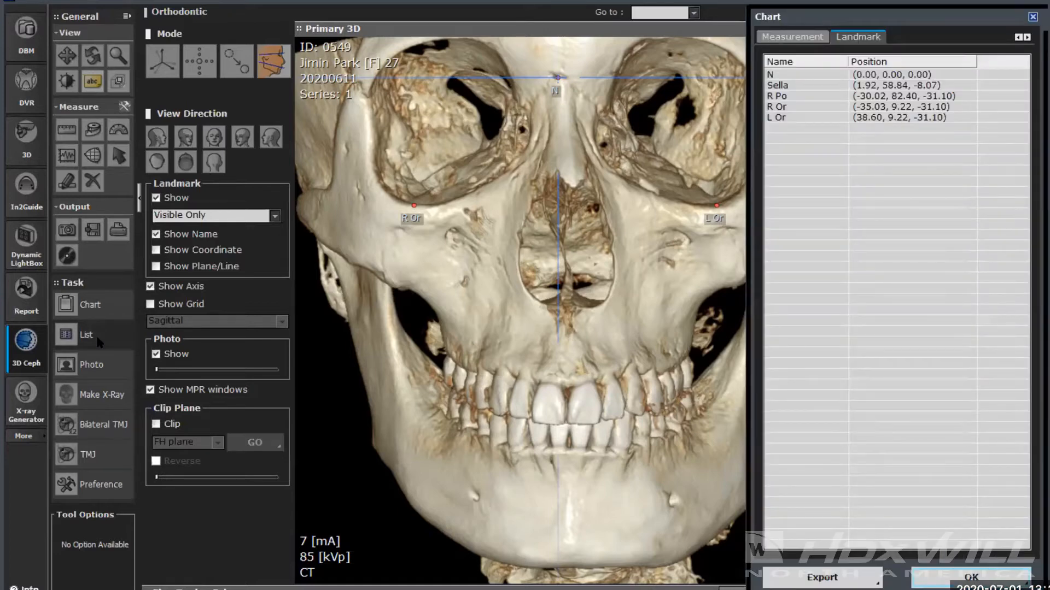
pyautogui.click(814, 37)
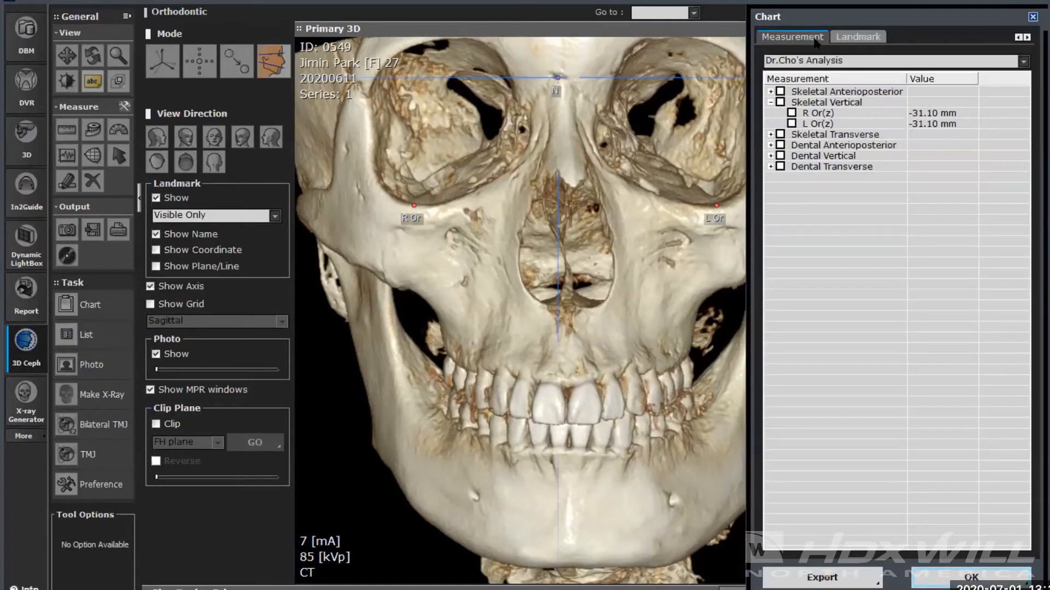
pyautogui.click(1032, 17)
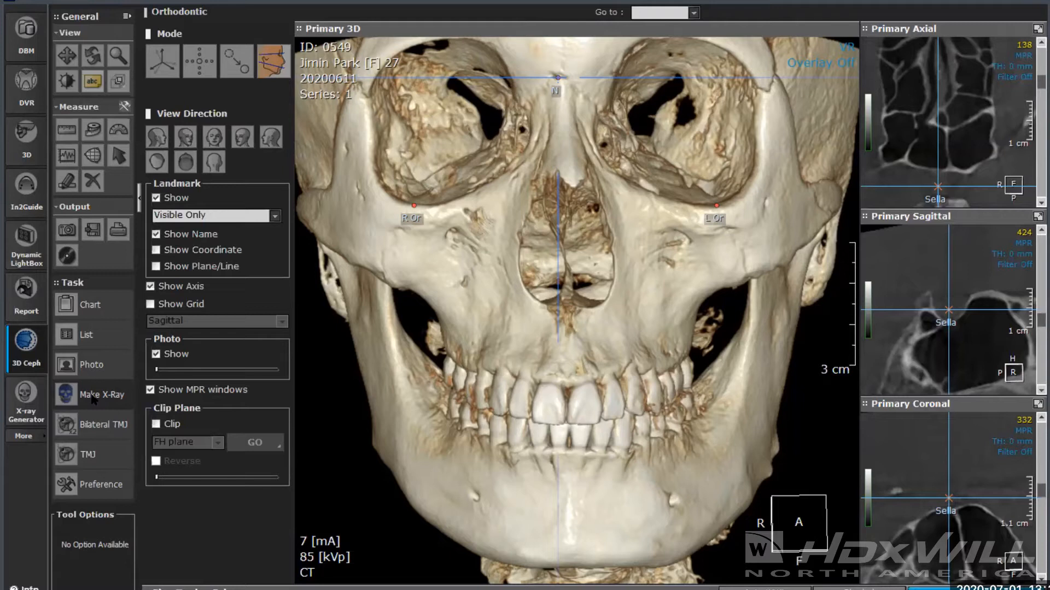
# Step: Generate a lateral ceph X-ray from the volume in the X-ray Generator module and view it enlarged
pyautogui.click(26, 407)
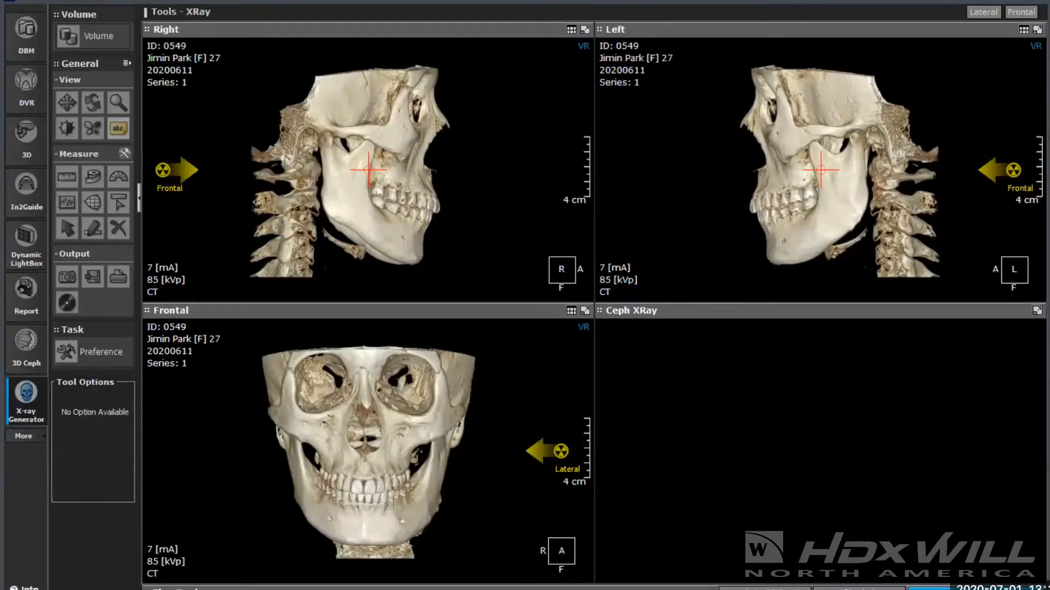
pyautogui.click(983, 11)
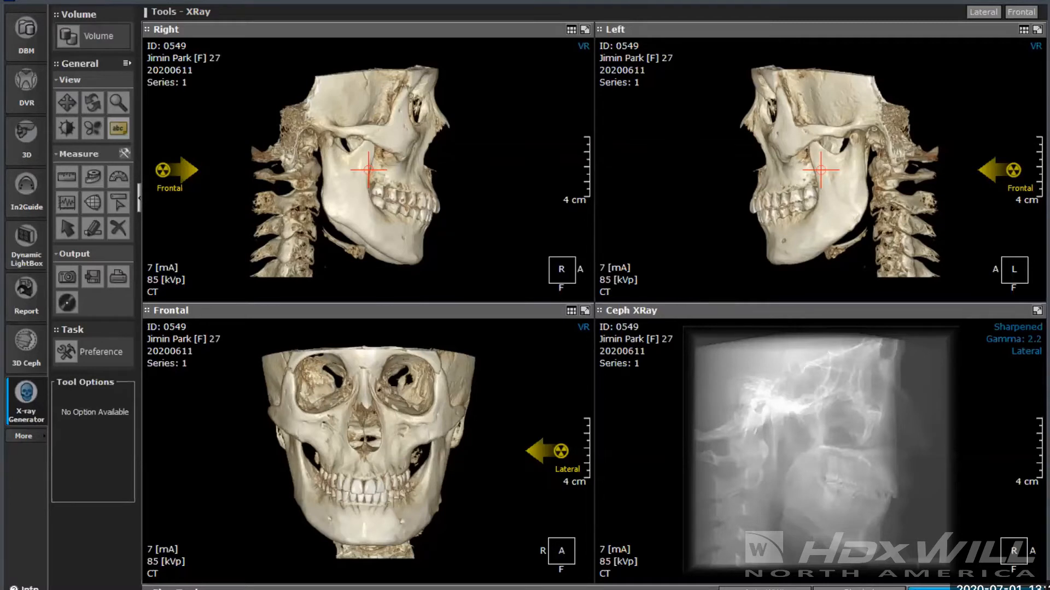
pyautogui.click(1038, 311)
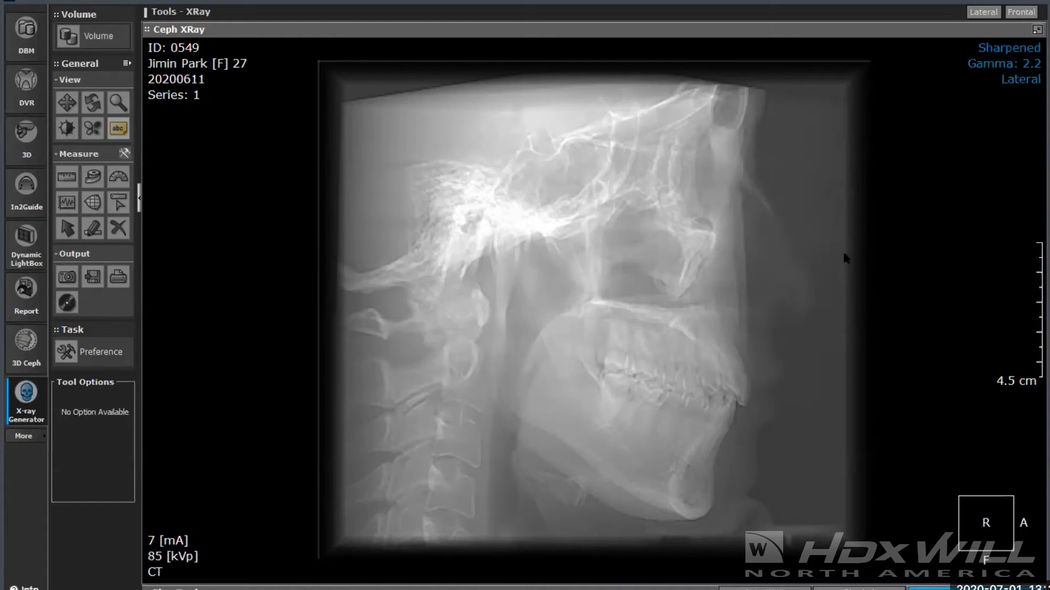
# Step: Restore the four-pane layout, tilt the skull slightly in the right view and regenerate the lateral ceph X-ray
pyautogui.click(1037, 29)
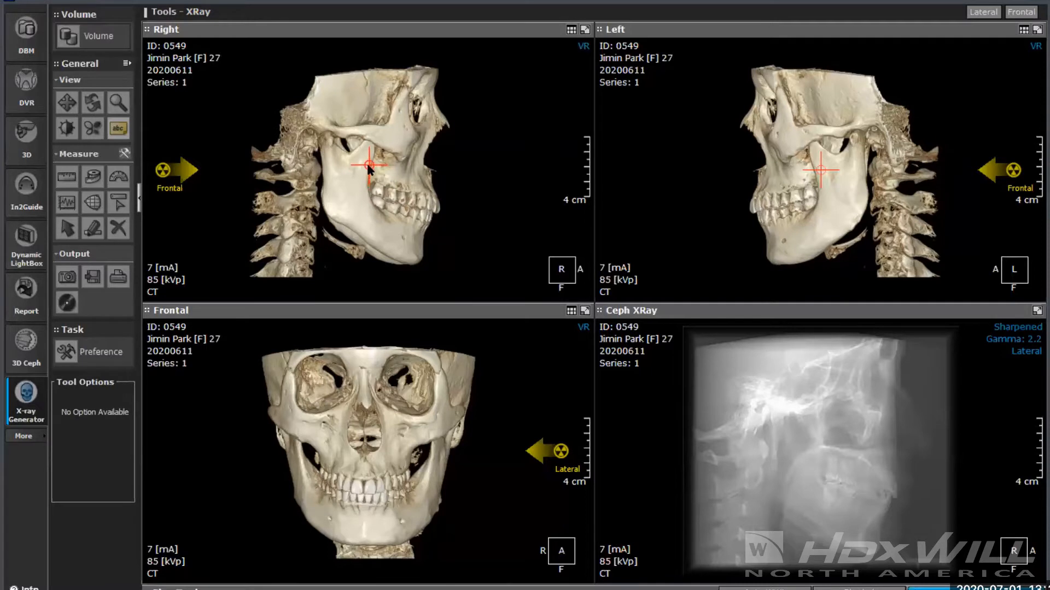
pyautogui.moveTo(368, 166); pyautogui.dragTo(369, 164)
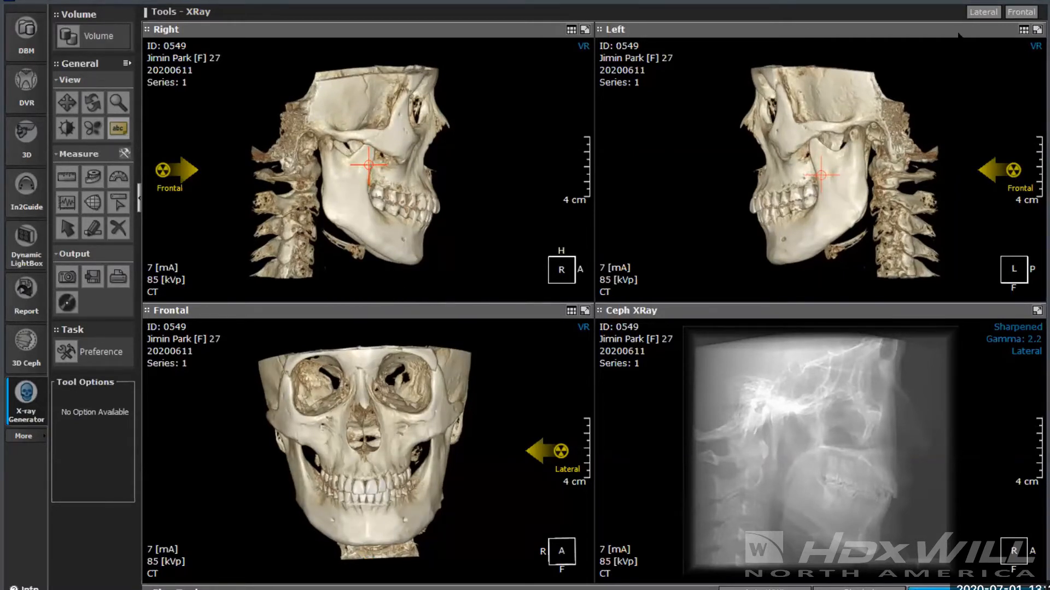
pyautogui.click(986, 13)
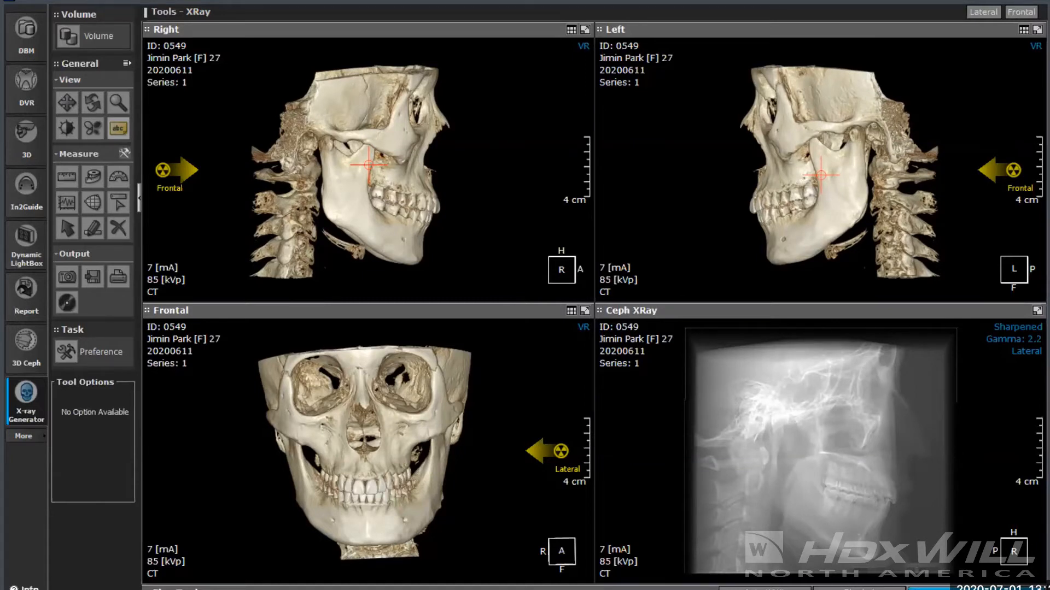
# Step: Return to the 3D Ceph module, make an X-ray in the Lateral position and go back to the 3D view after viewing it
pyautogui.click(28, 350)
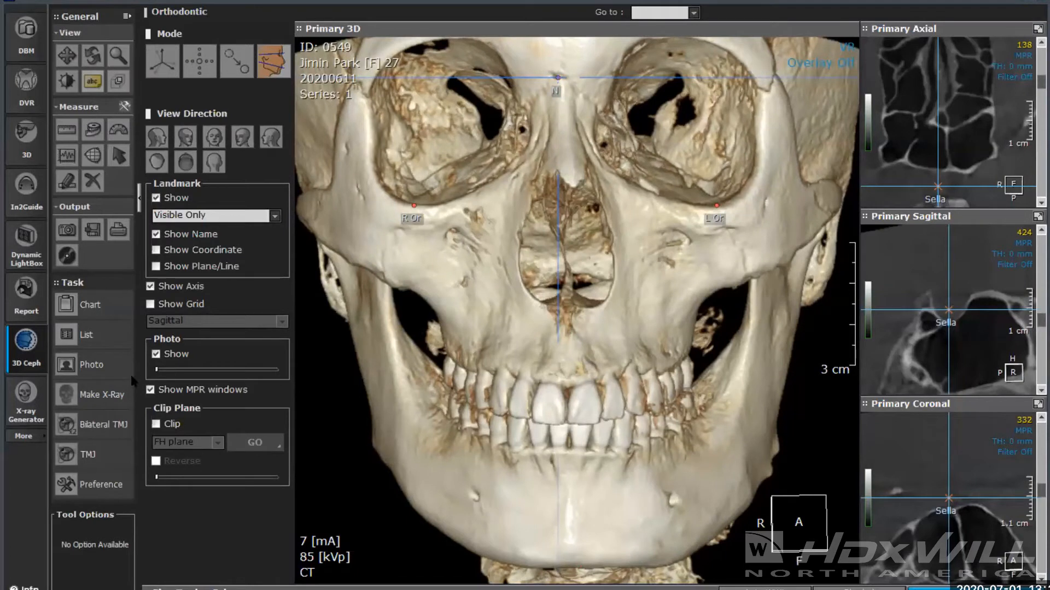
pyautogui.click(102, 399)
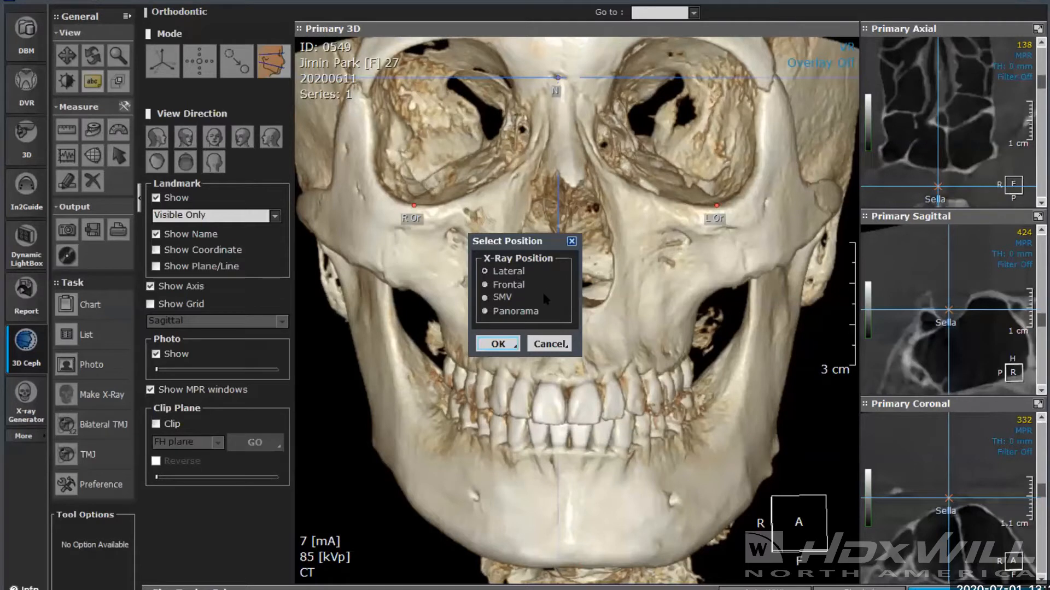
pyautogui.click(499, 345)
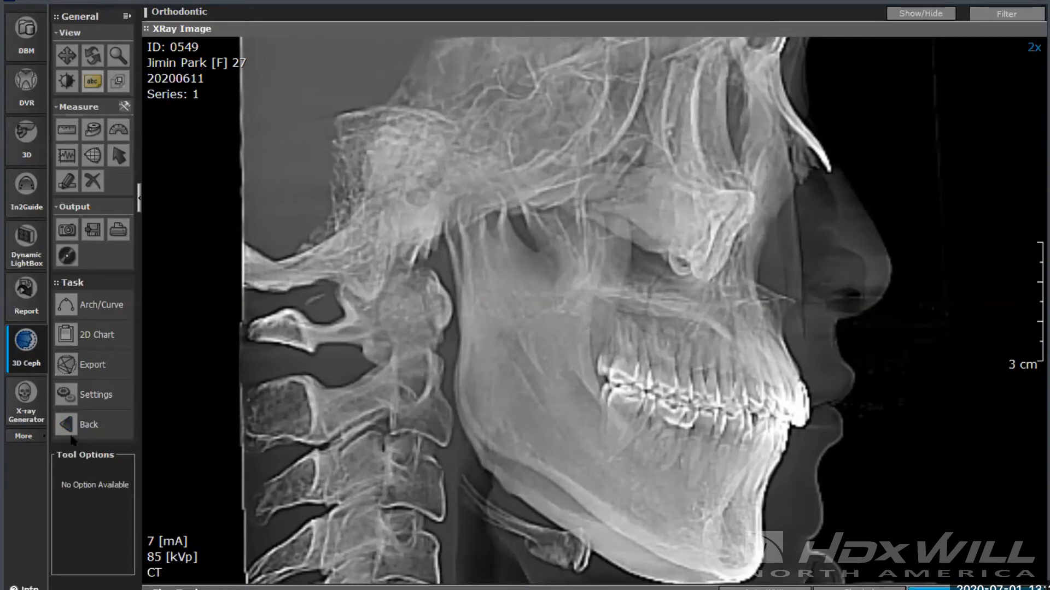
pyautogui.click(87, 431)
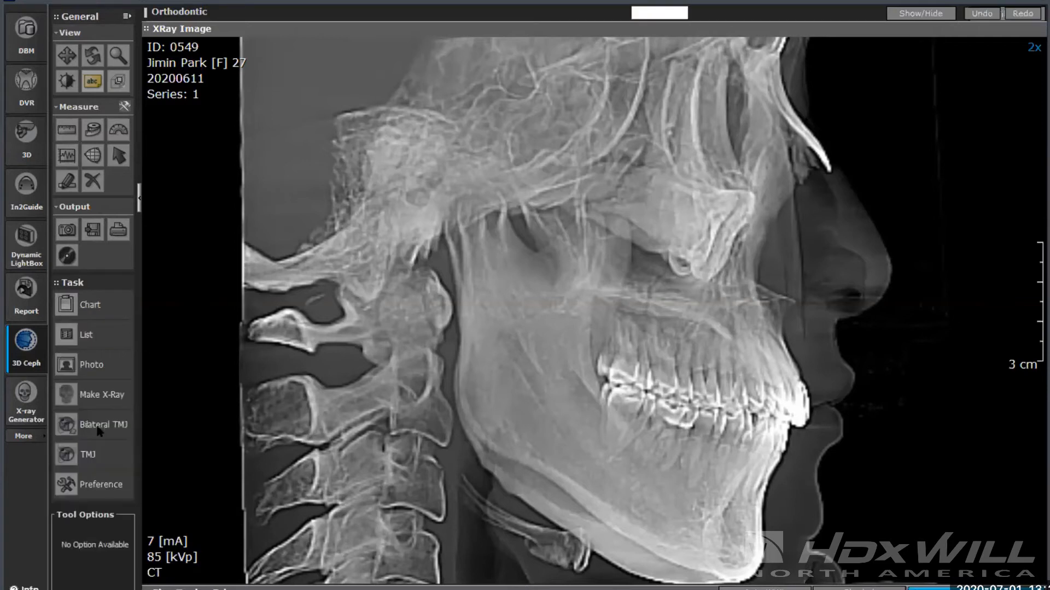
# Step: Make an X-ray in the SMV position, view it and go back to the 3D view
pyautogui.click(104, 394)
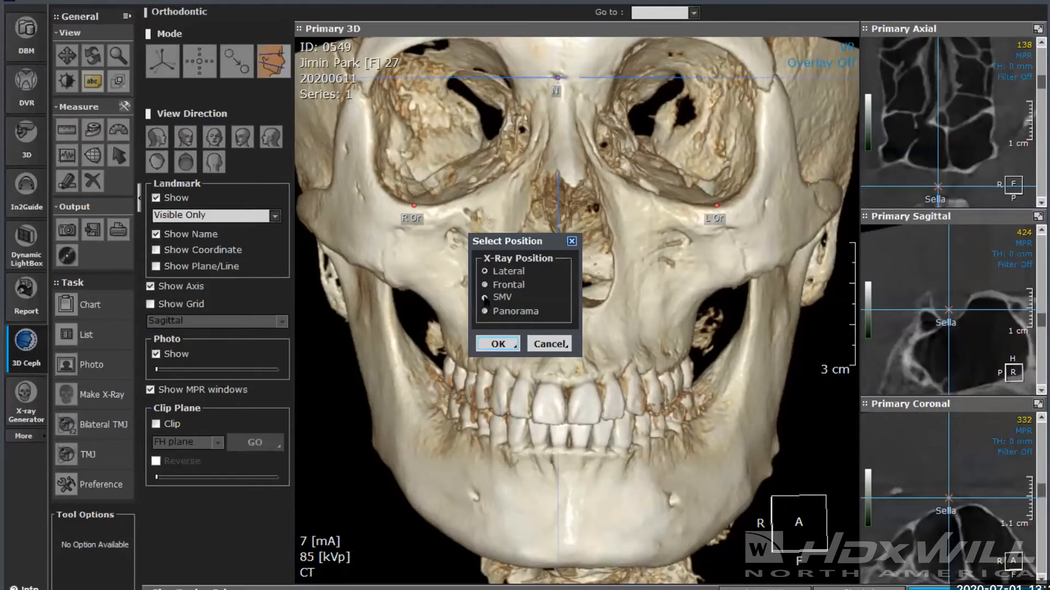
pyautogui.click(498, 344)
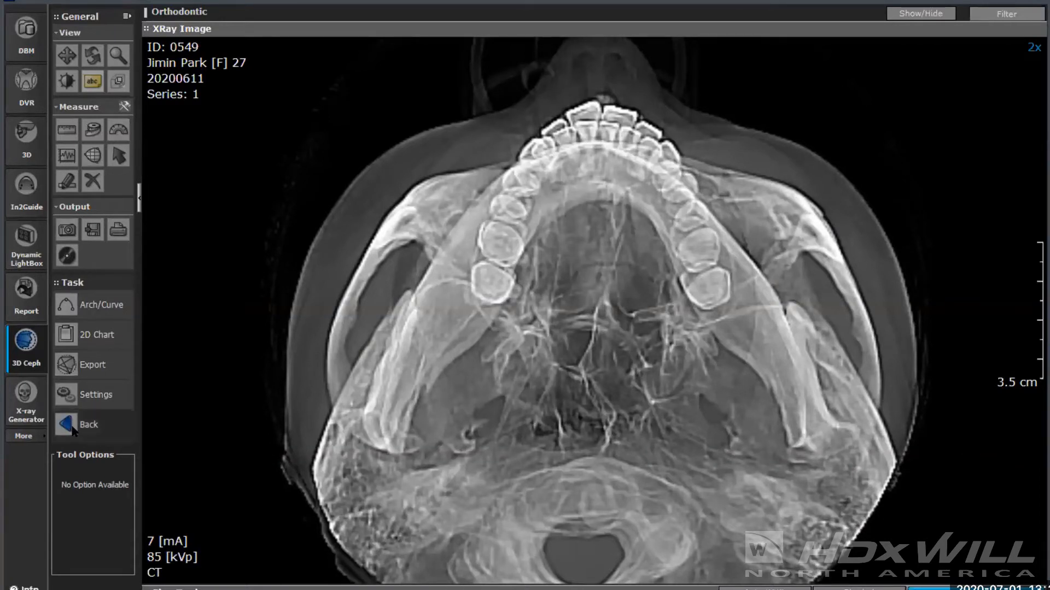
pyautogui.click(98, 426)
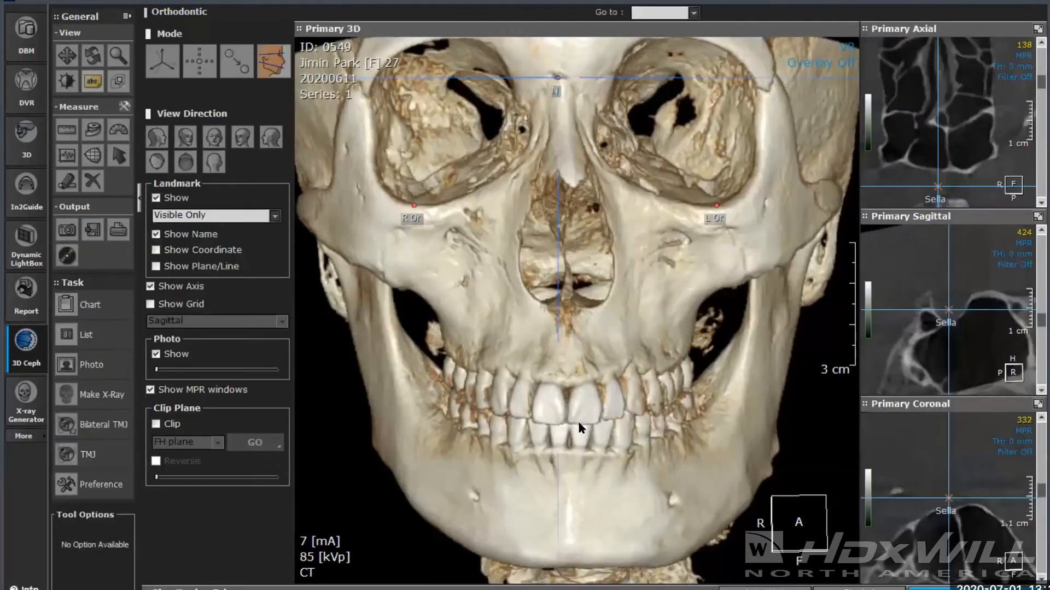
# Step: Open the first patient's saved Ortho project dated 2020-06-25 from the Master Database and show its traced landmarks in right profile
pyautogui.click(34, 31)
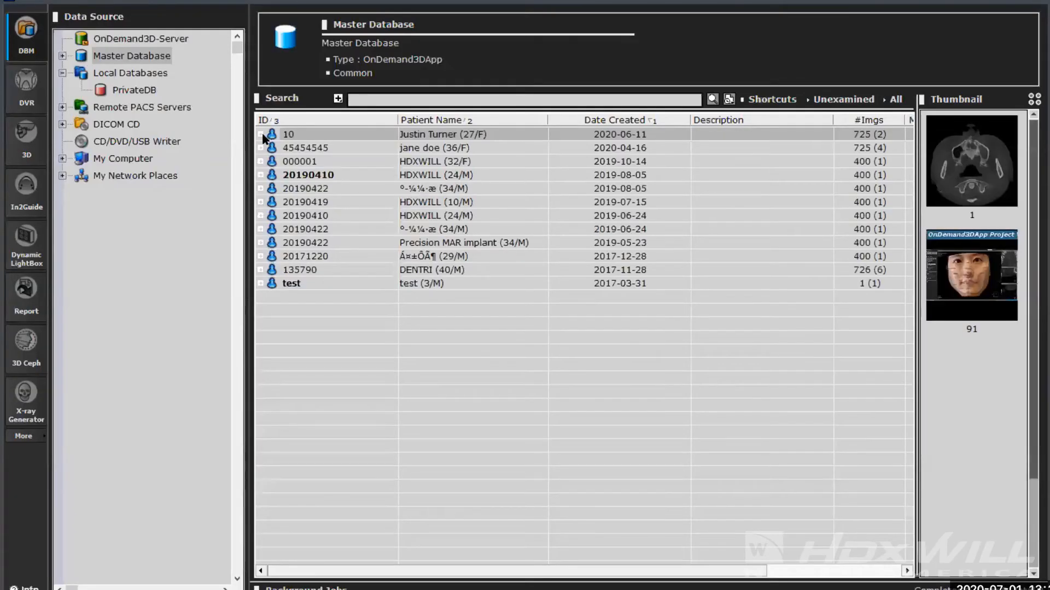
pyautogui.click(262, 135)
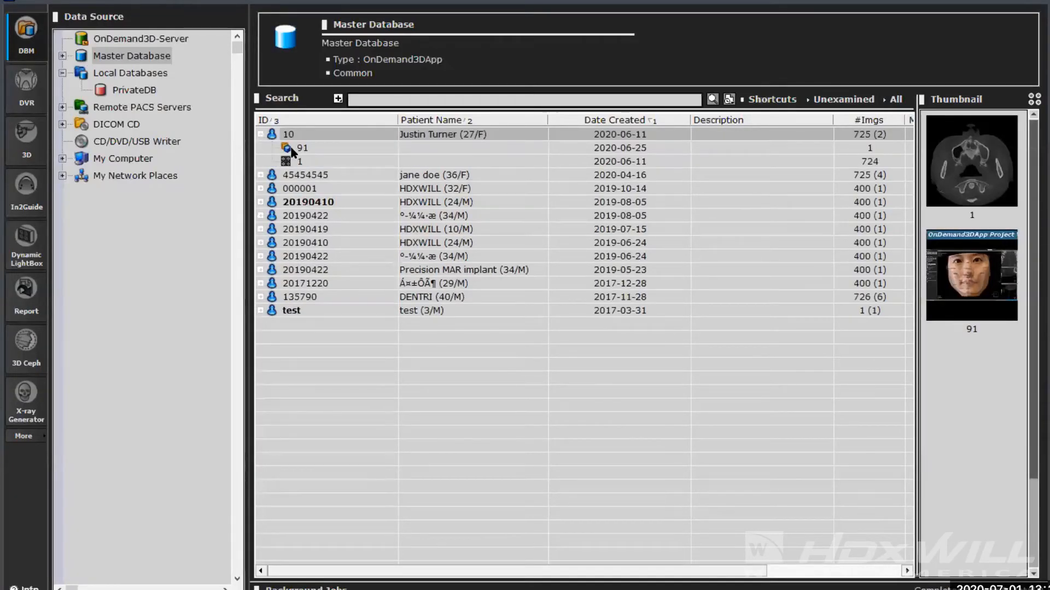
pyautogui.click(296, 150)
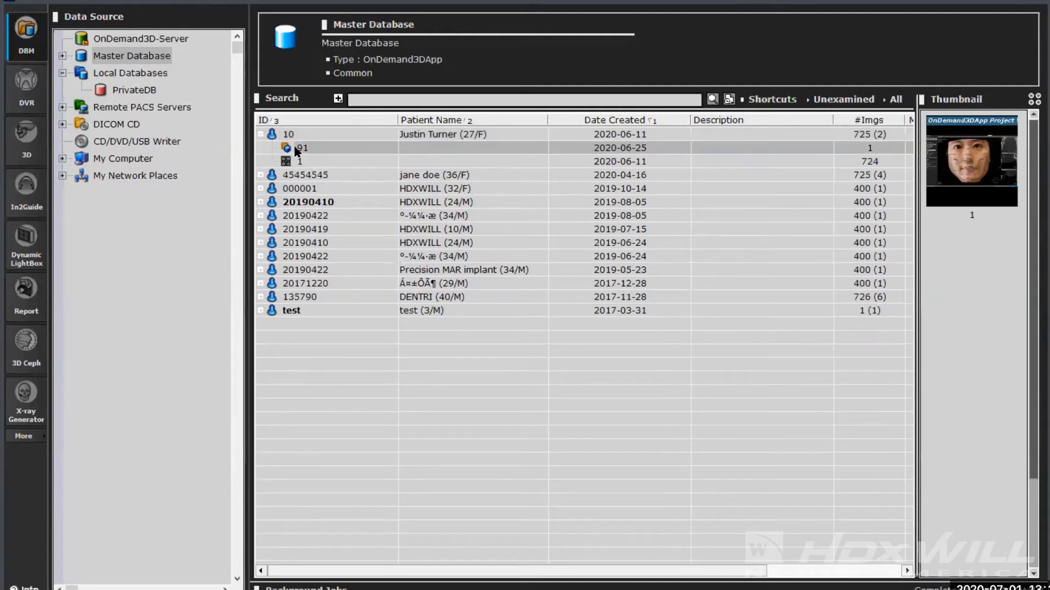
pyautogui.doubleClick(296, 150)
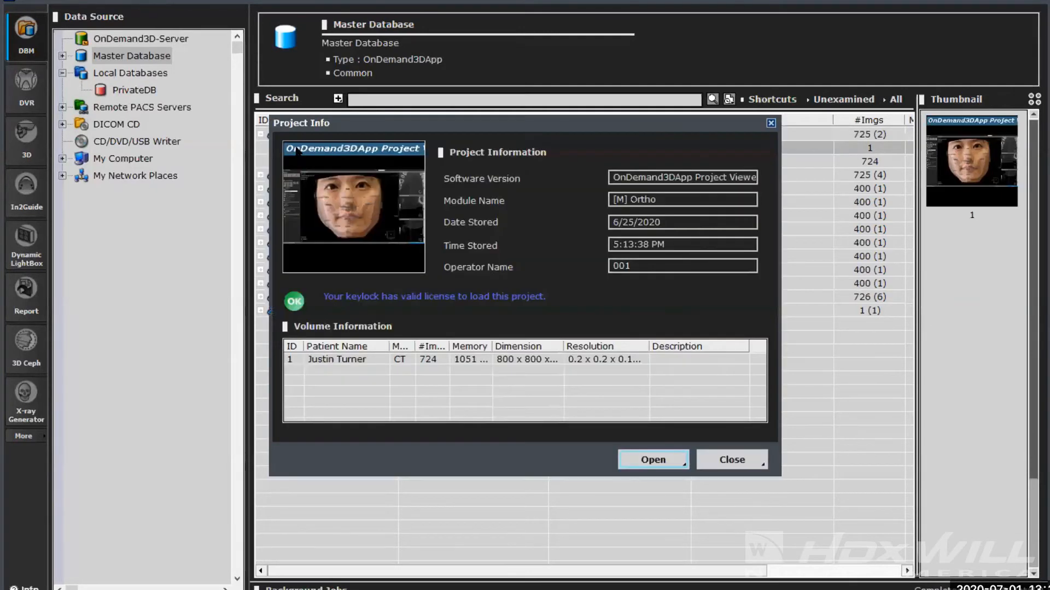
pyautogui.click(656, 463)
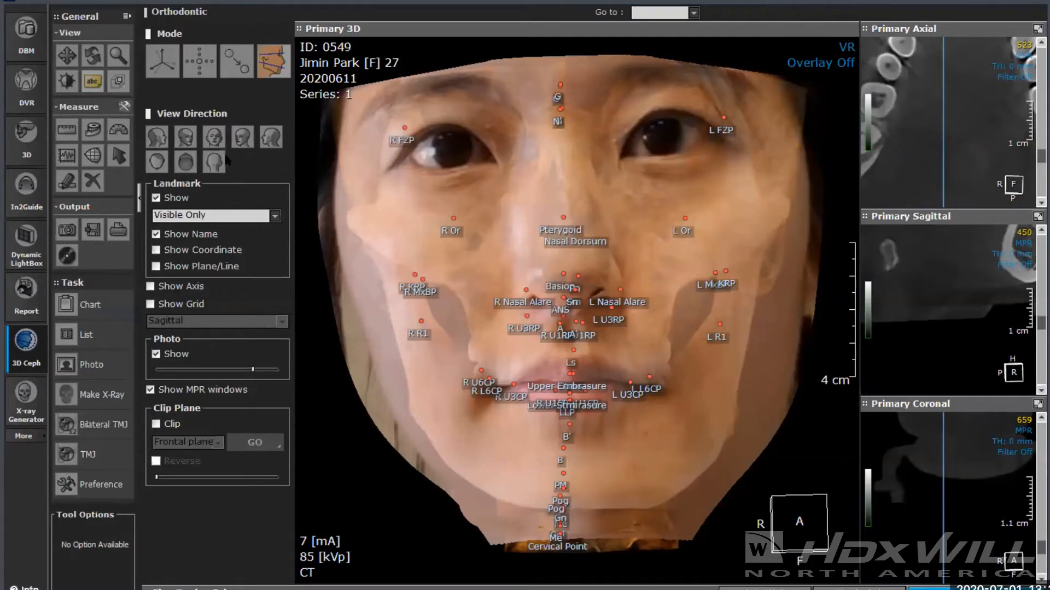
pyautogui.click(157, 143)
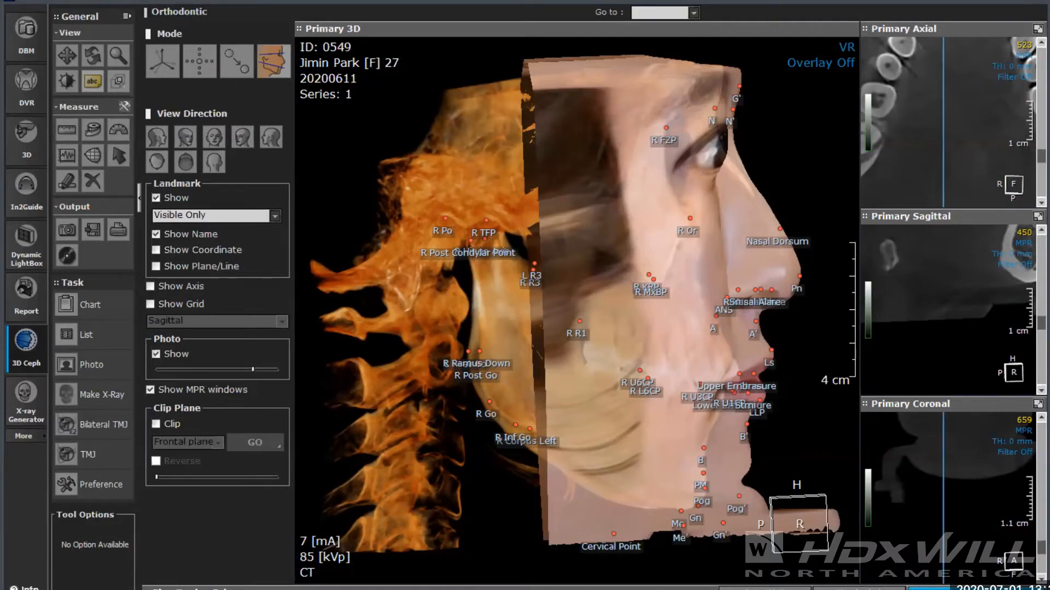
# Step: Switch to the 3D ceph Landmarks presentation in PowerPoint and look at its title slide
pyautogui.moveTo(1048, 298)
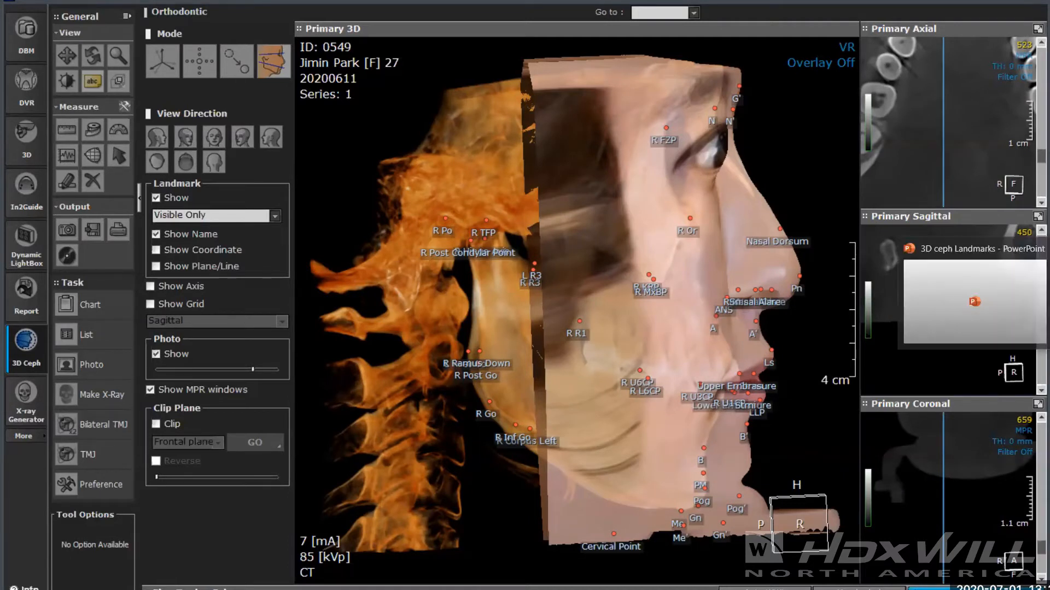
pyautogui.click(1019, 303)
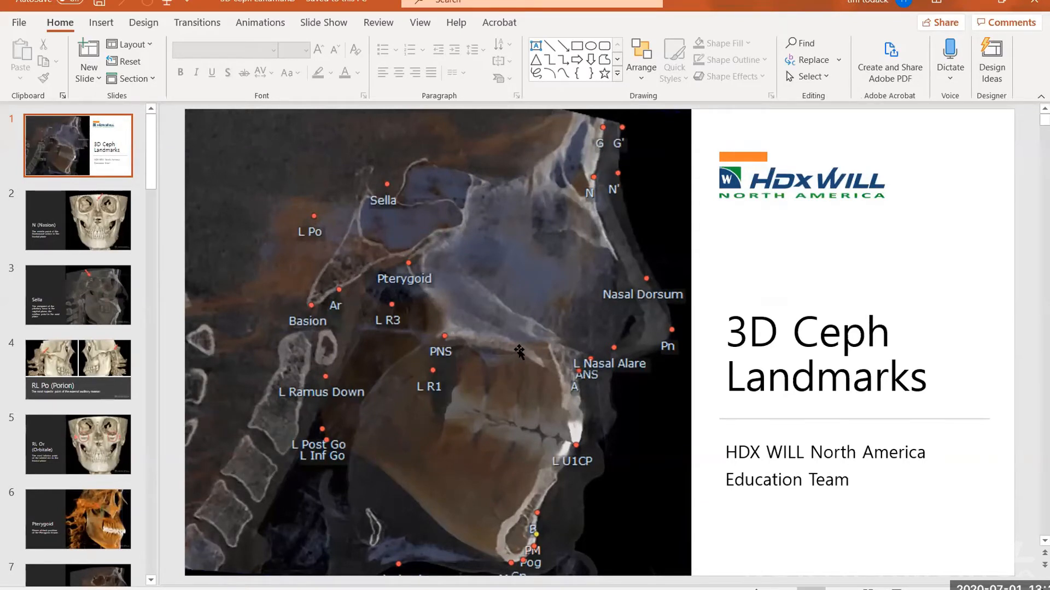
pyautogui.press('Down')
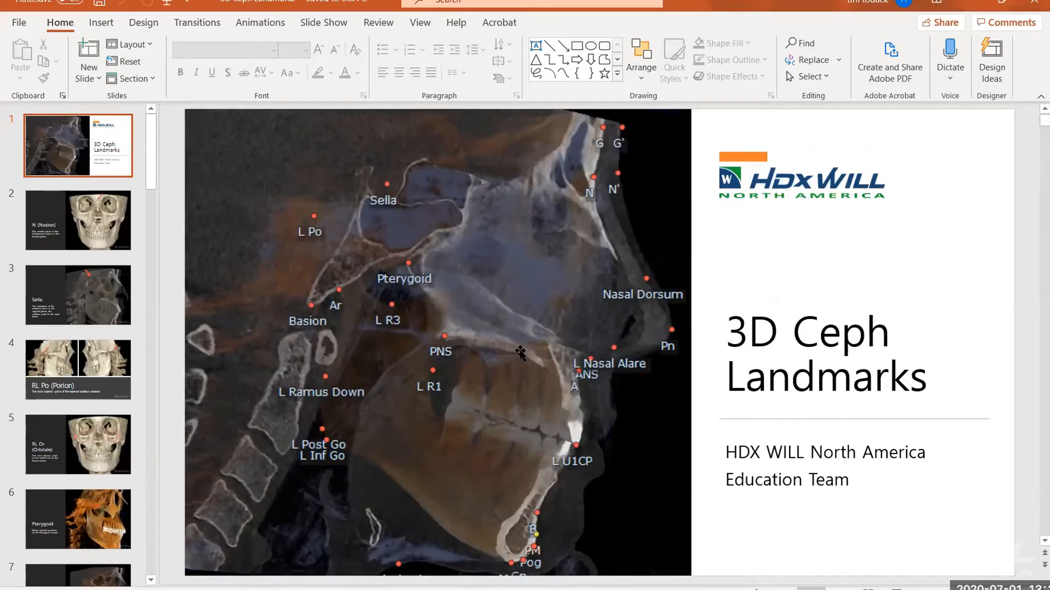
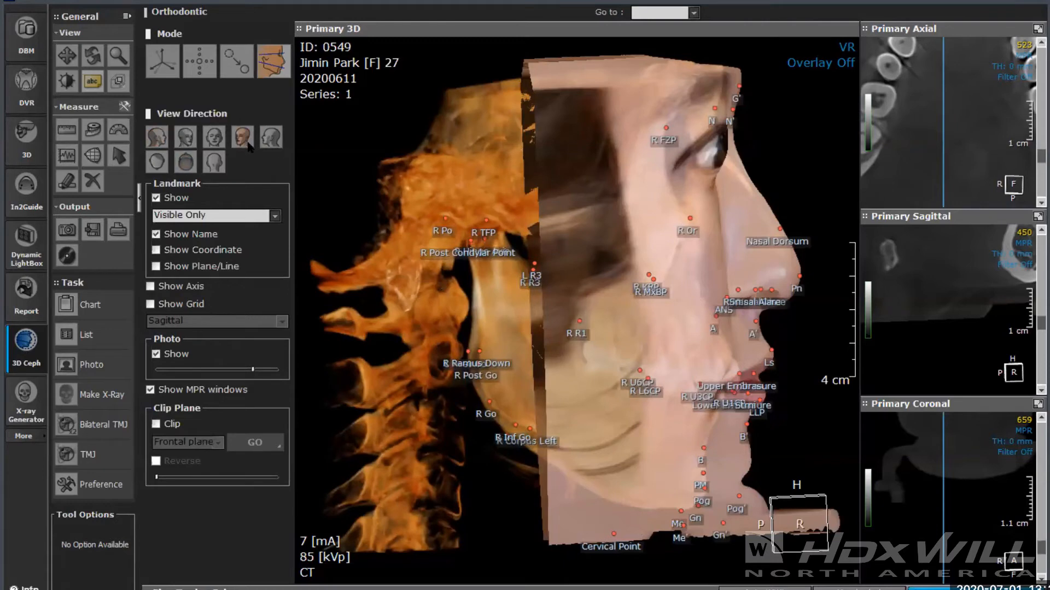
# Step: View the traced skull with its mapped facial photo from the left oblique, left profile and front directions
pyautogui.click(243, 141)
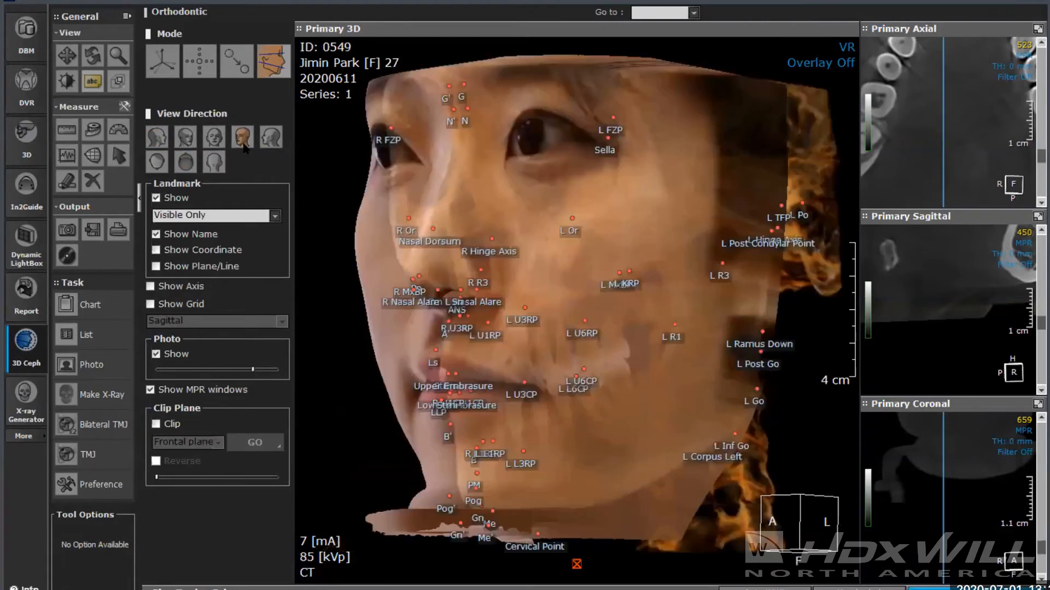
pyautogui.click(270, 138)
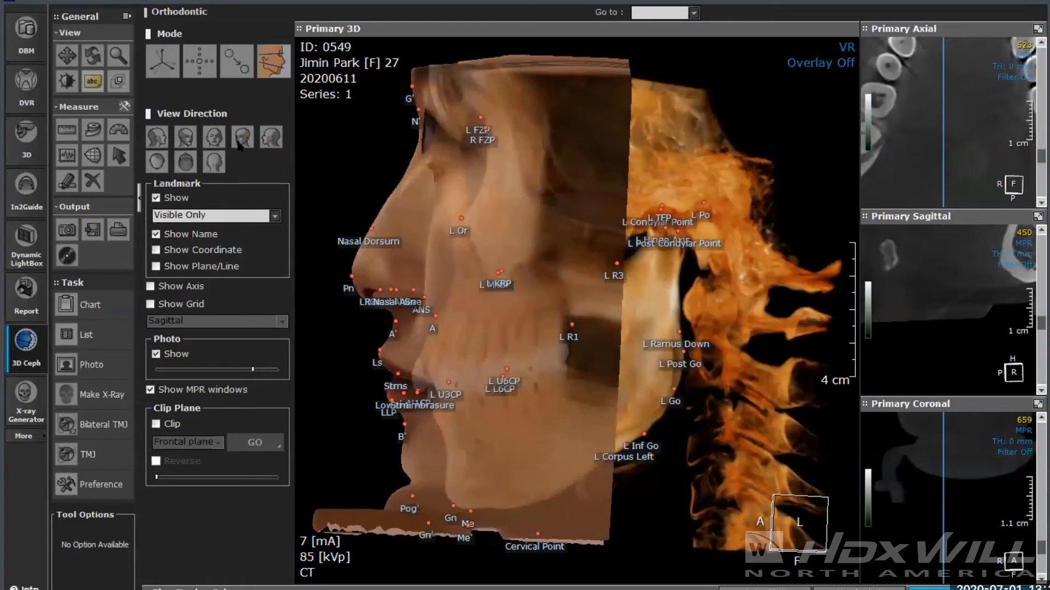
pyautogui.click(216, 141)
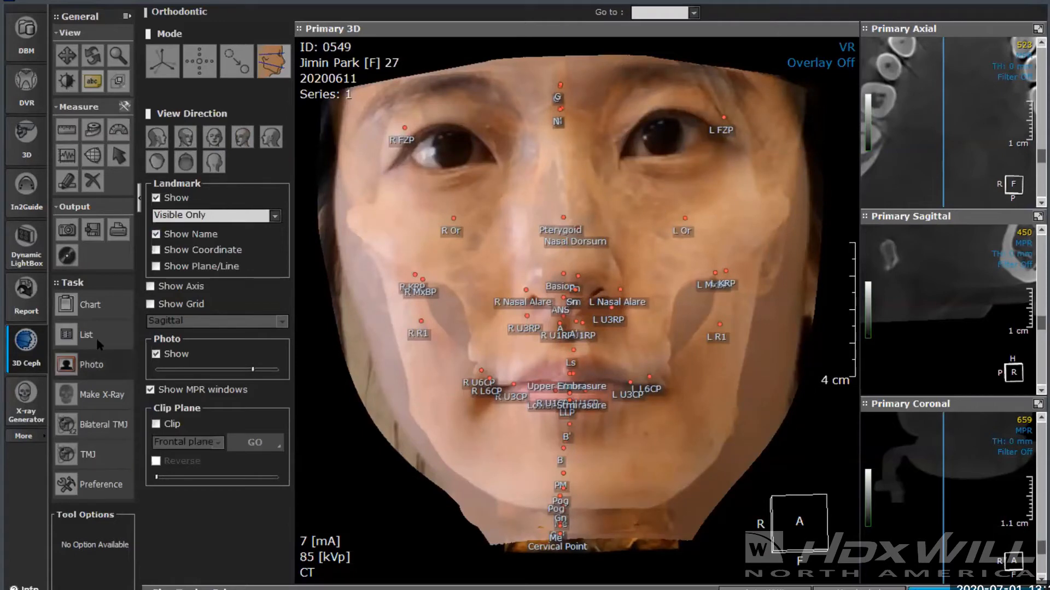
# Step: Review the skeletal and dental measurements of Dr.Cho's Analysis and the landmark coordinates in the chart, and close it
pyautogui.click(90, 306)
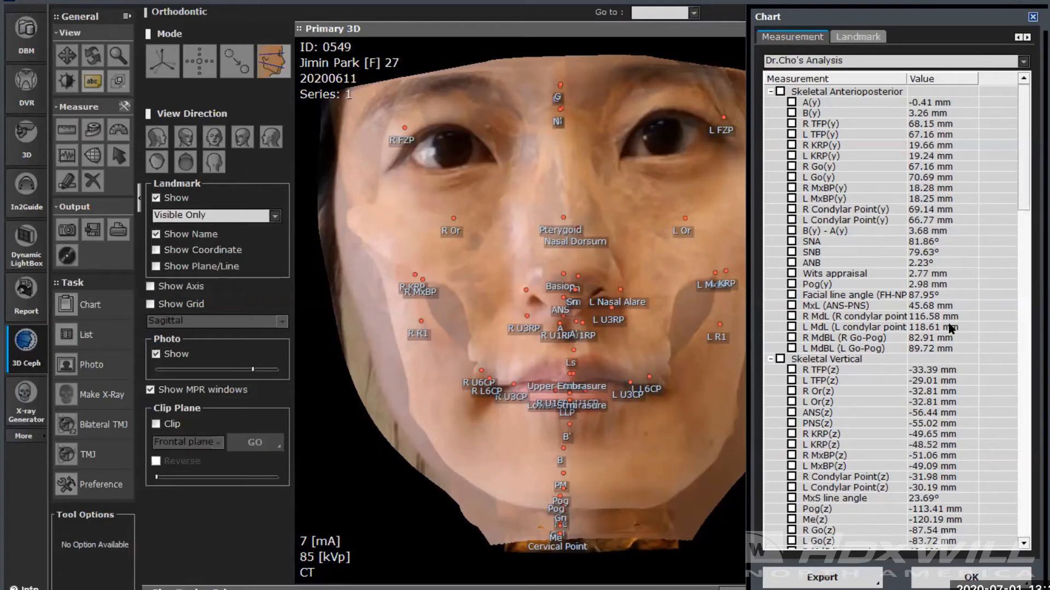
pyautogui.scroll(-2, 950, 340)
pyautogui.scroll(-4, 952, 343)
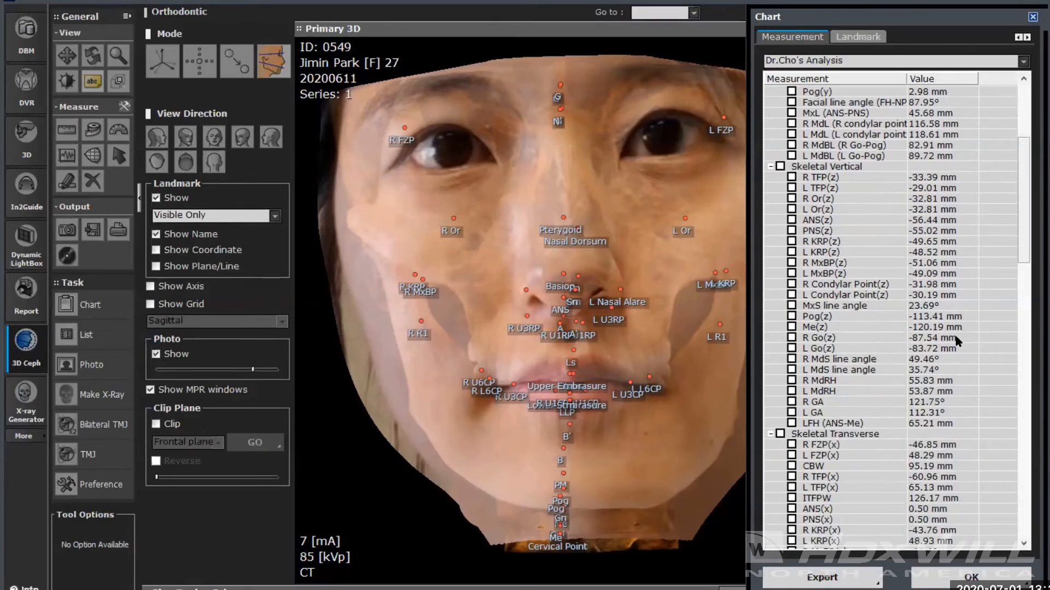
pyautogui.scroll(-14, 958, 355)
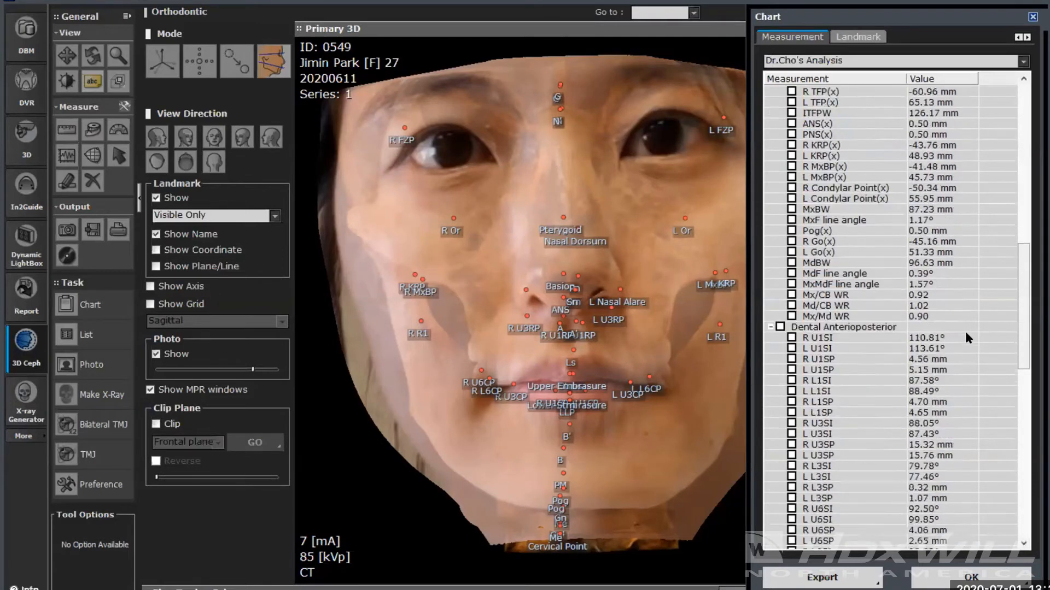
pyautogui.scroll(-18, 968, 334)
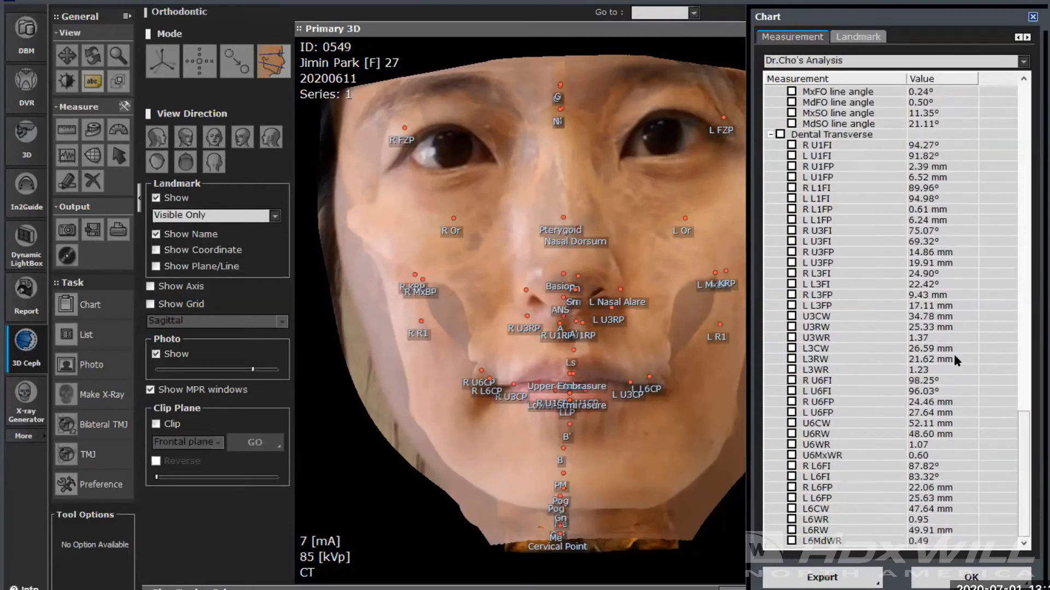
pyautogui.scroll(7, 949, 359)
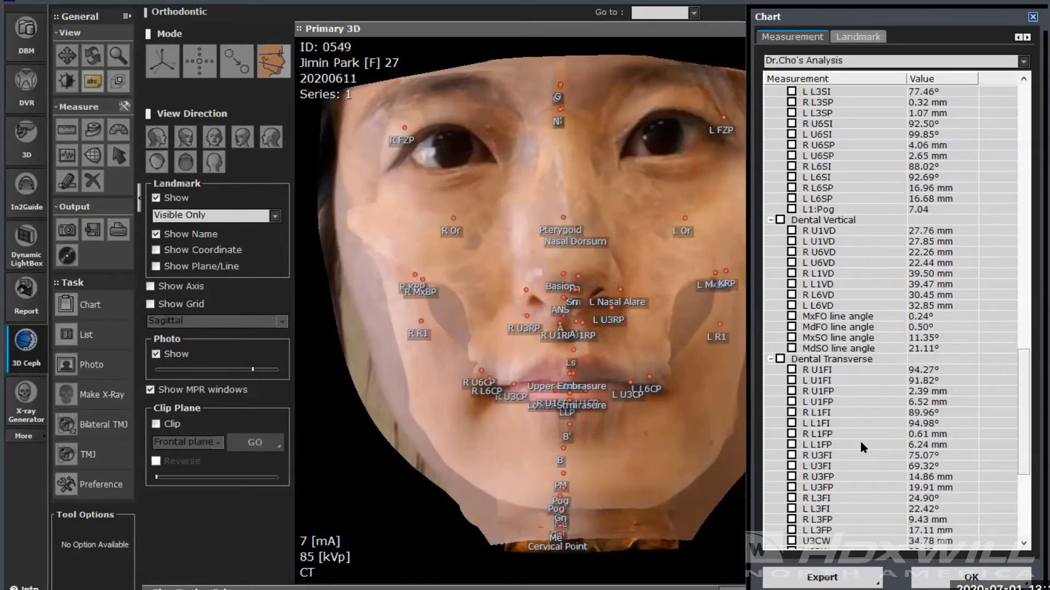
pyautogui.scroll(-6, 897, 438)
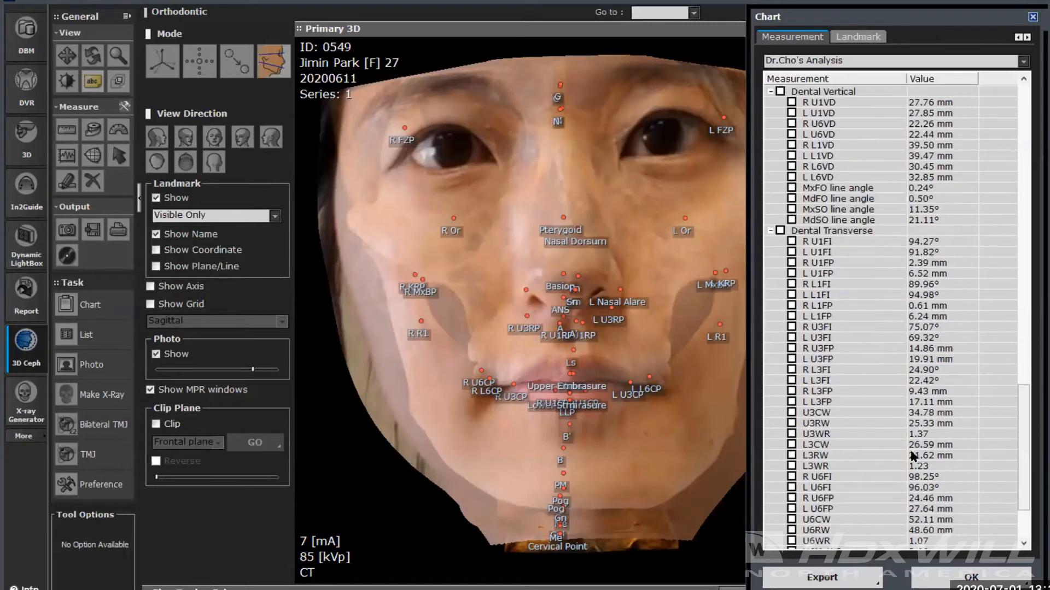
pyautogui.scroll(2, 899, 437)
pyautogui.scroll(20, 905, 435)
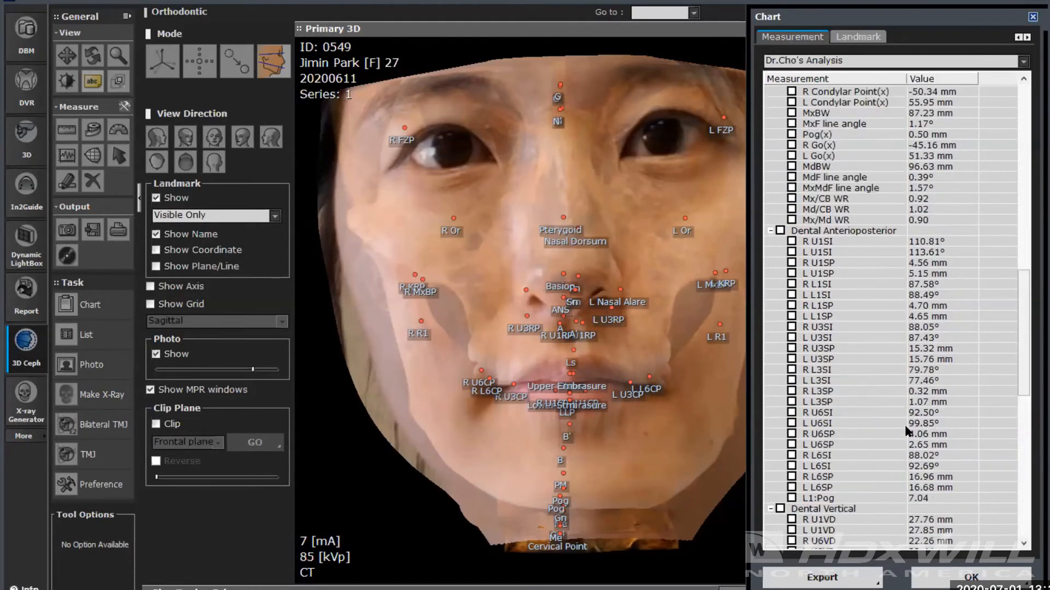
pyautogui.scroll(14, 906, 432)
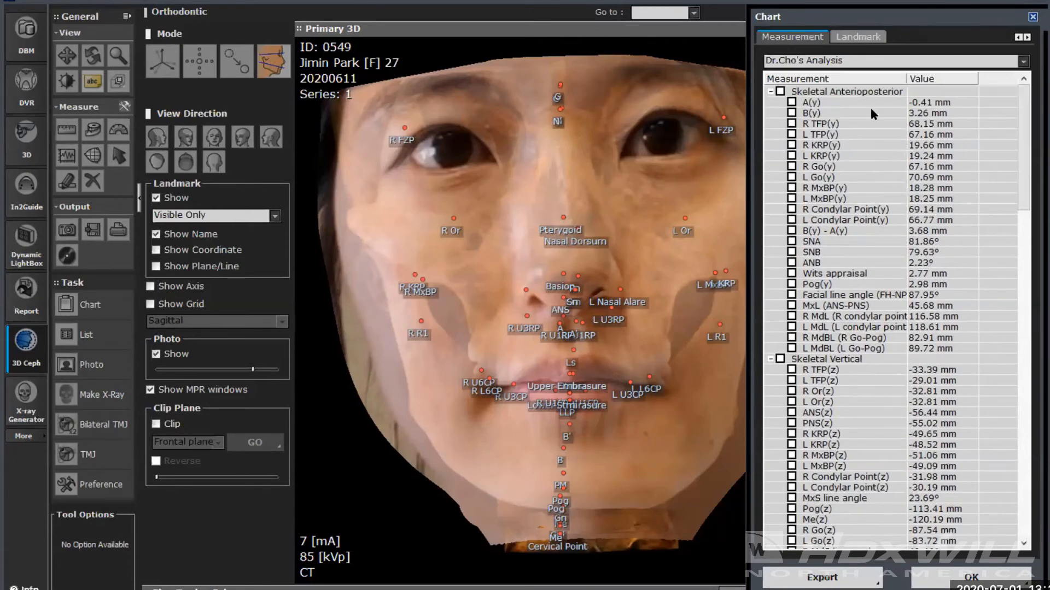
pyautogui.click(868, 38)
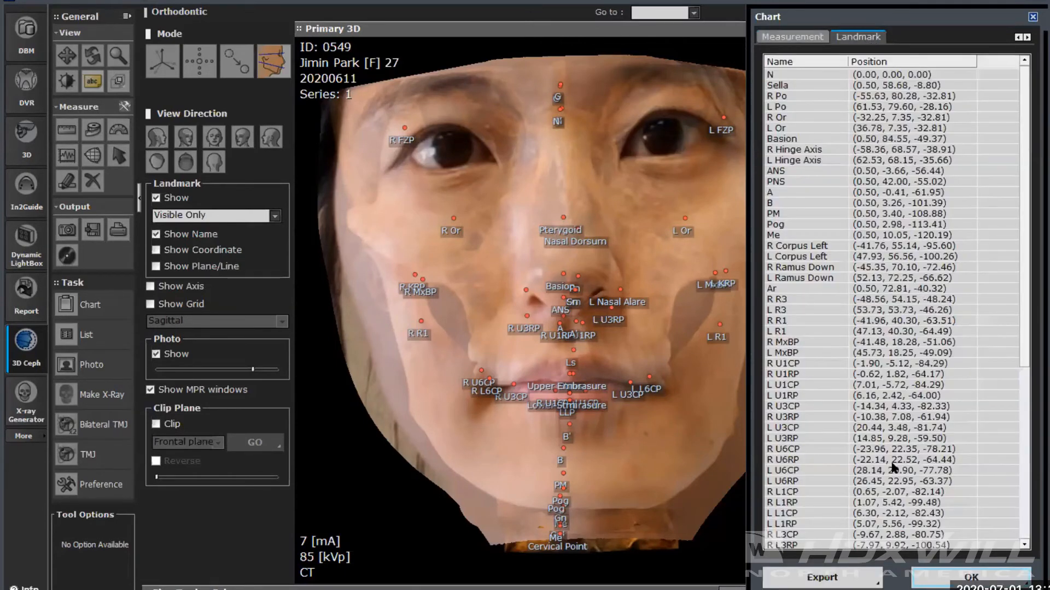
pyautogui.click(1033, 17)
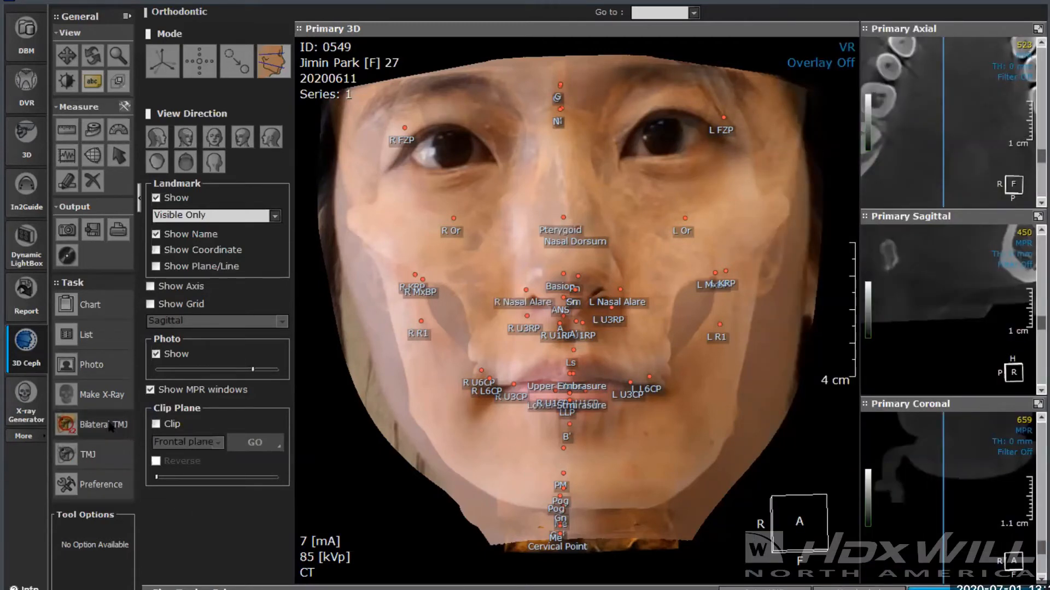
# Step: Make an X-ray in the Lateral position and show the traced landmarks on it
pyautogui.click(98, 396)
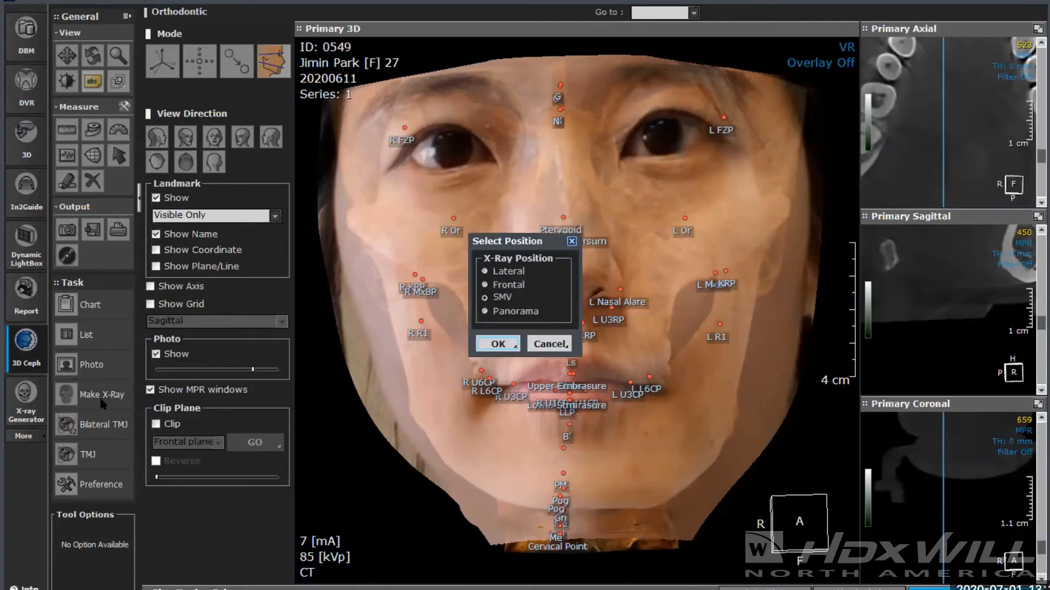
pyautogui.click(485, 272)
pyautogui.click(498, 344)
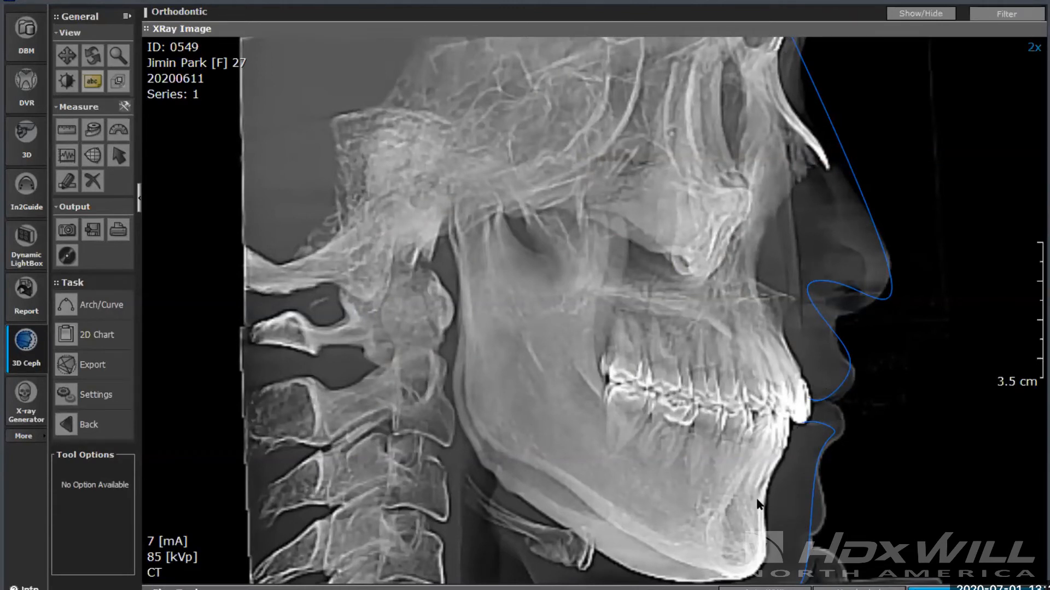
pyautogui.click(936, 13)
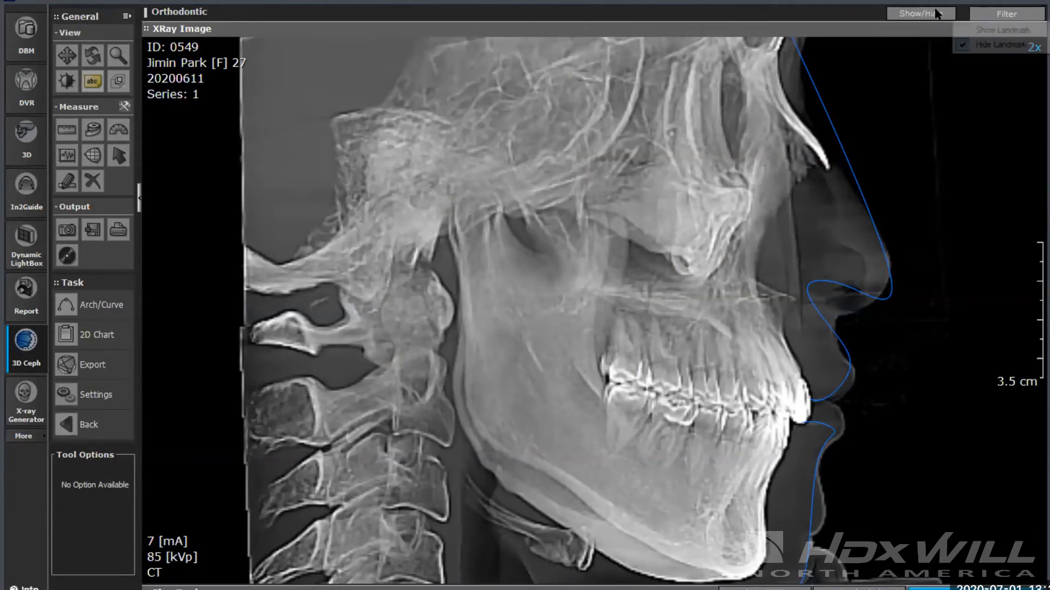
pyautogui.click(984, 30)
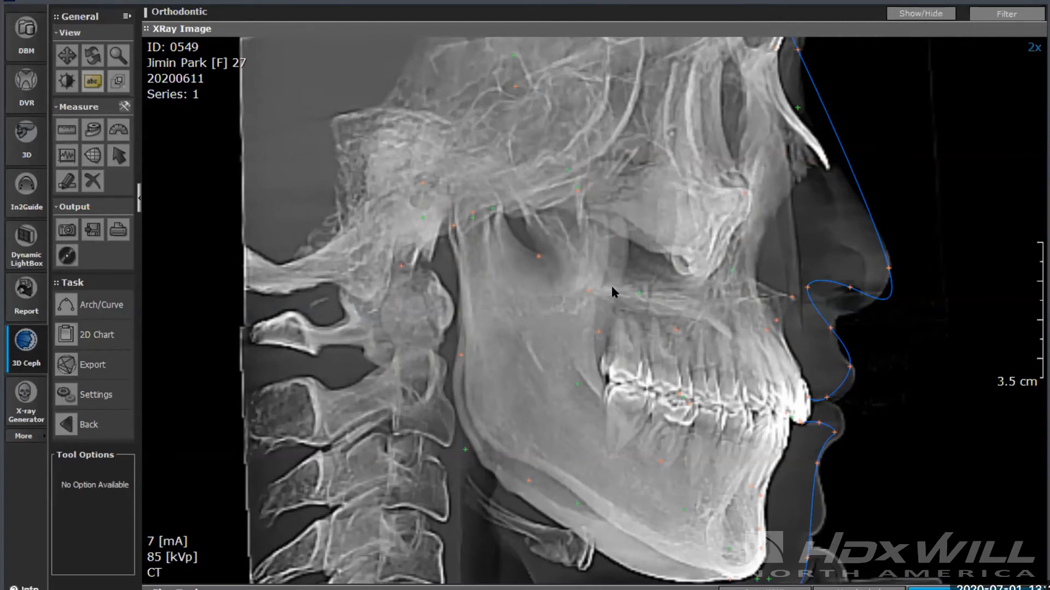
pyautogui.moveTo(584, 391)
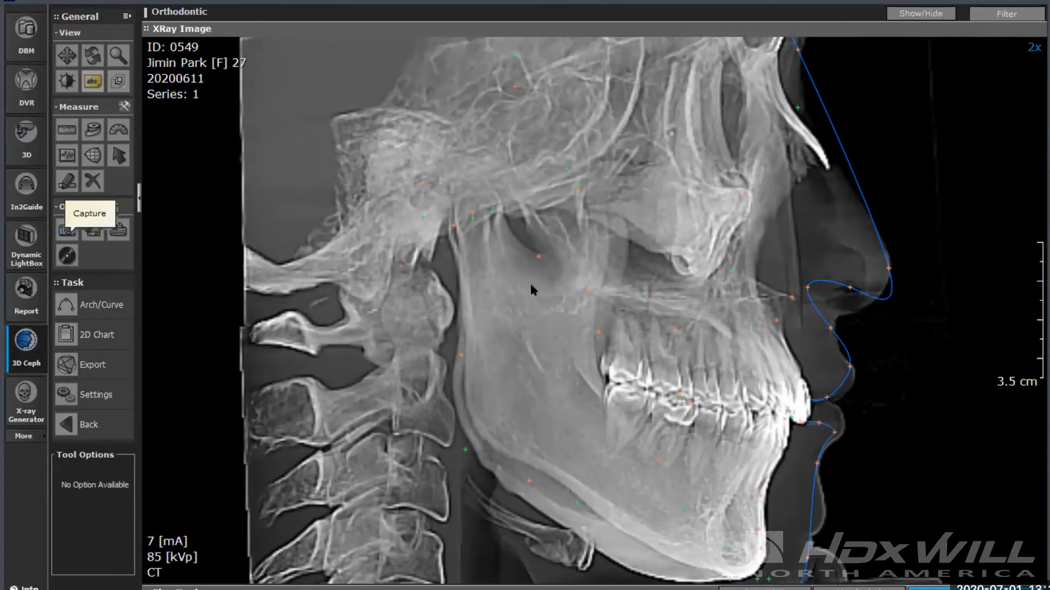
# Step: Activate the Capture tool and hide the landmarks on the lateral X-ray
pyautogui.click(67, 230)
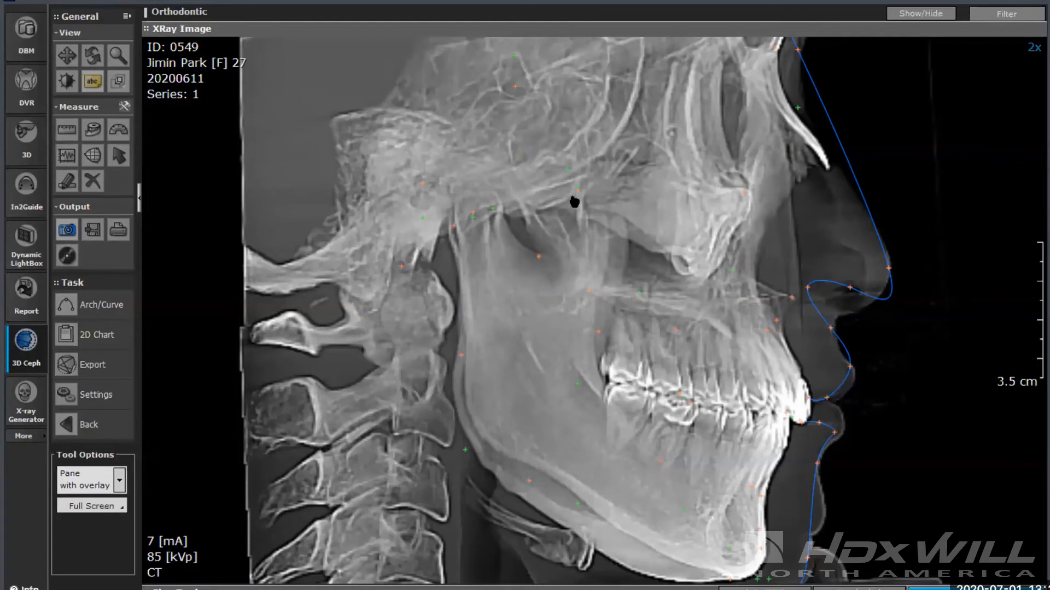
pyautogui.click(1006, 13)
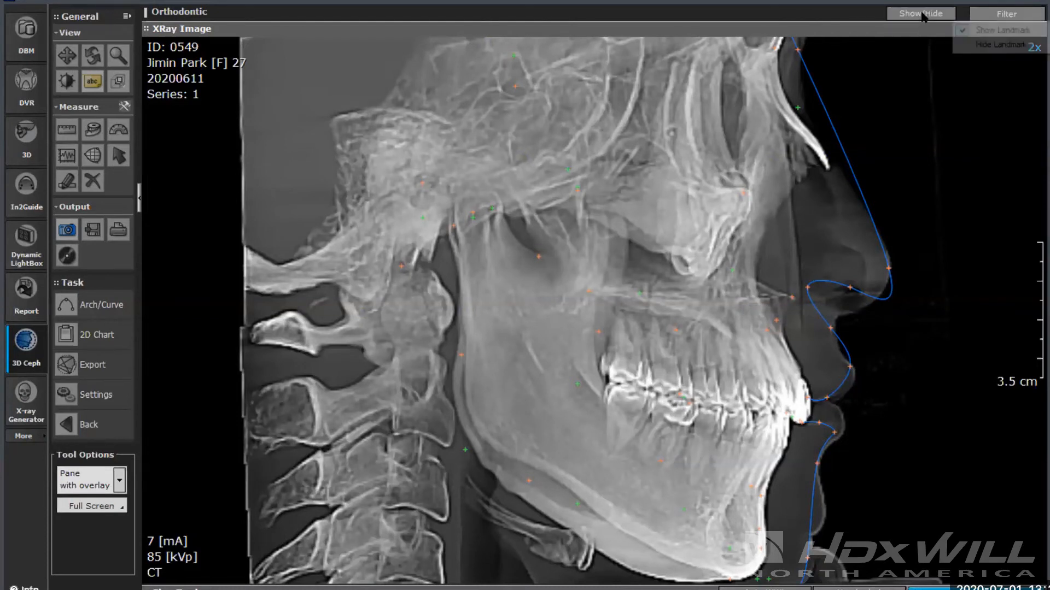
pyautogui.click(968, 41)
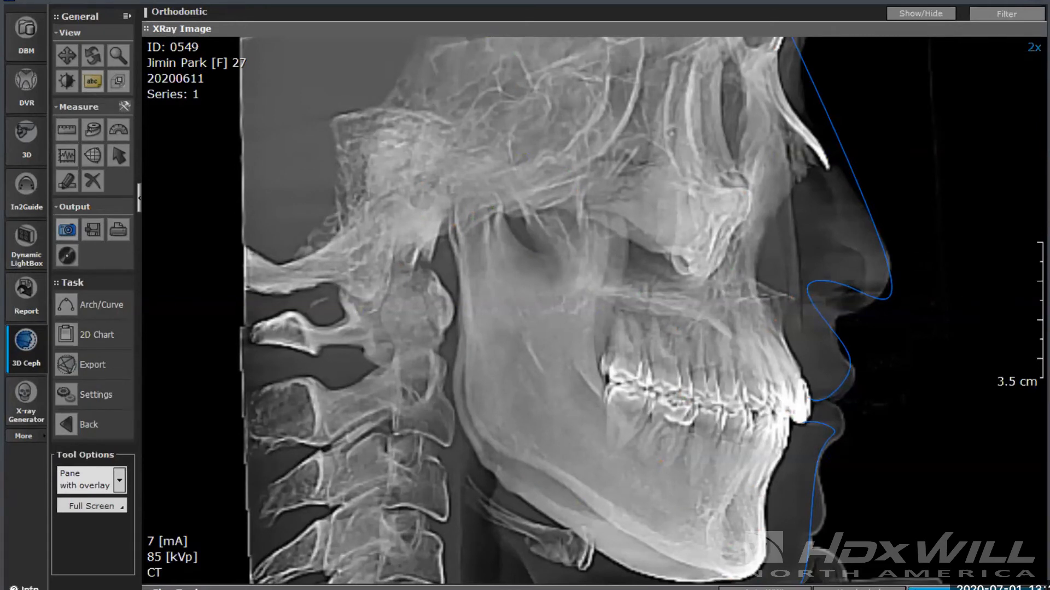
# Step: Show the Ricketts analysis in the lateral X-ray's 2D chart and close the chart after viewing it
pyautogui.click(95, 336)
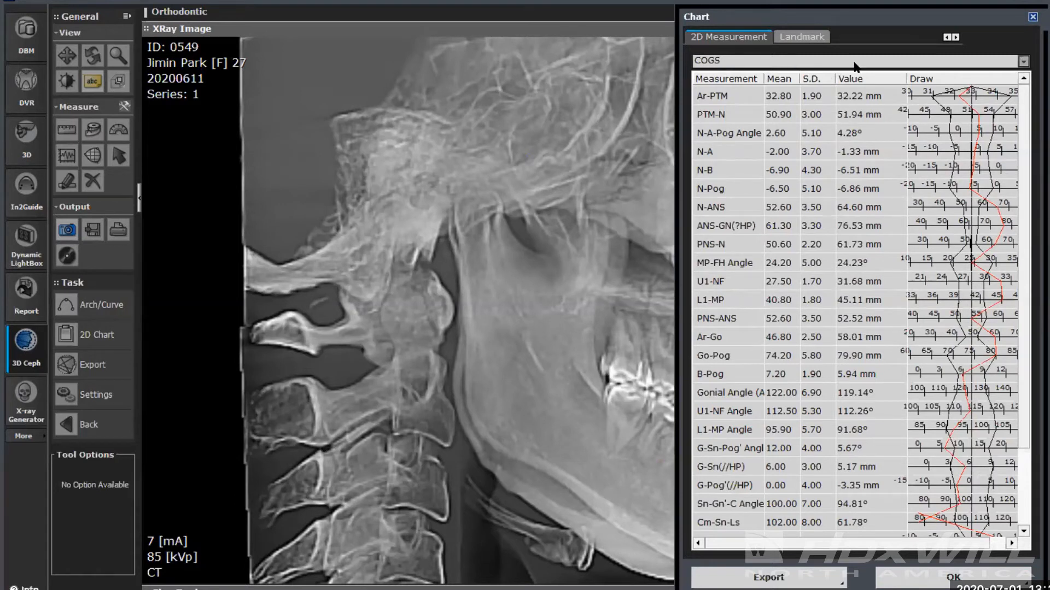
pyautogui.click(1023, 61)
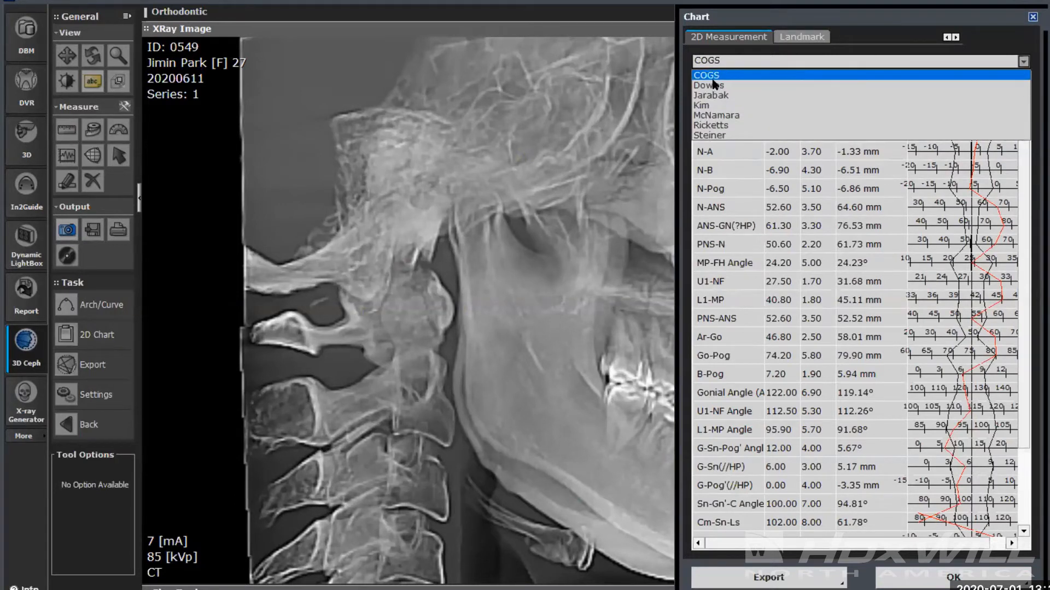
pyautogui.click(727, 125)
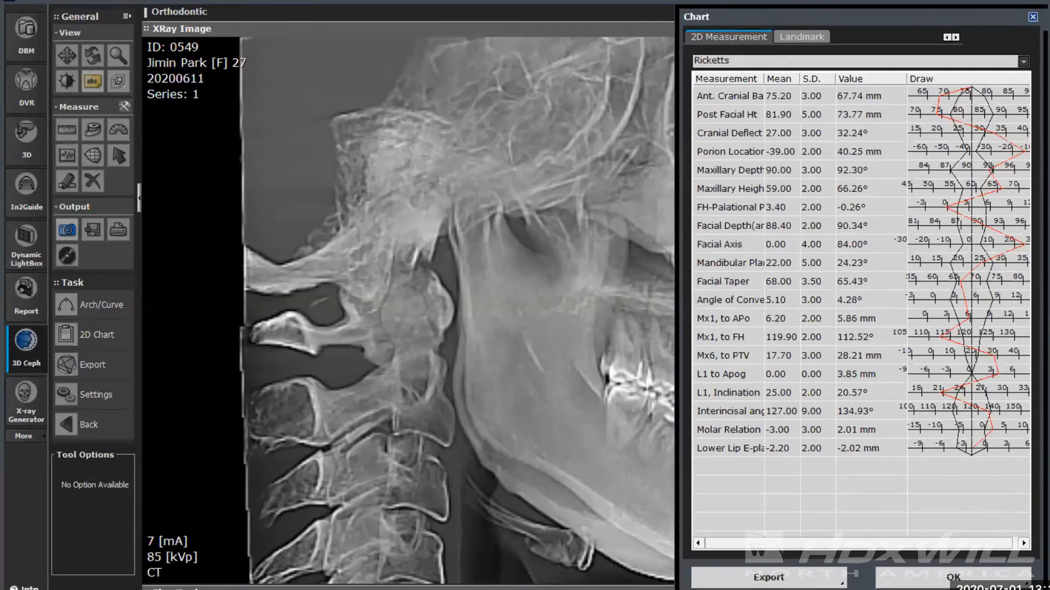
pyautogui.click(954, 578)
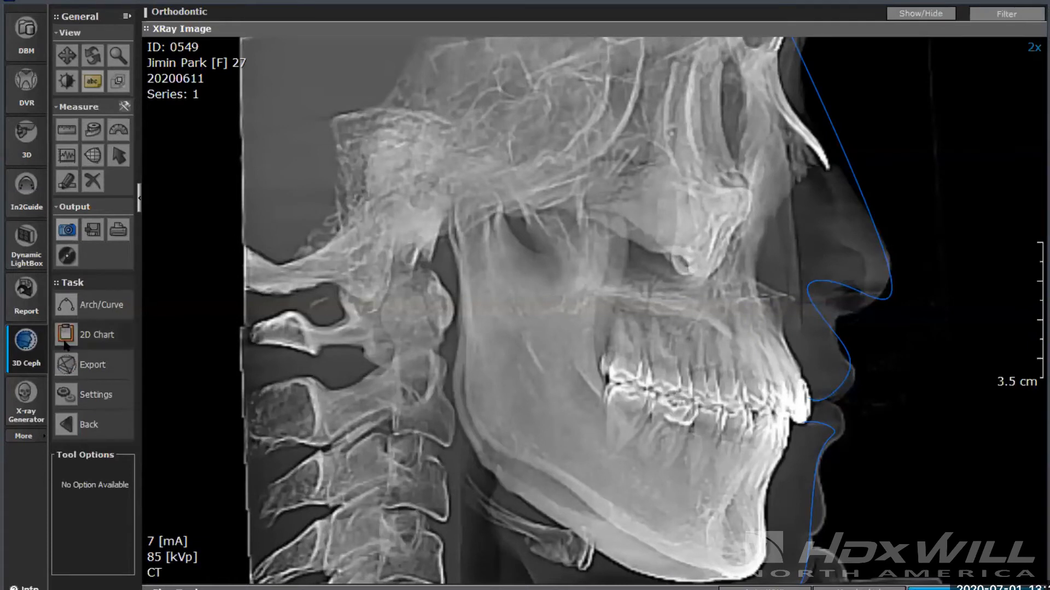
# Step: Show the landmarks on the lateral X-ray and export it as a JPEG named xray to the Ortho eval Webinar folder
pyautogui.click(88, 365)
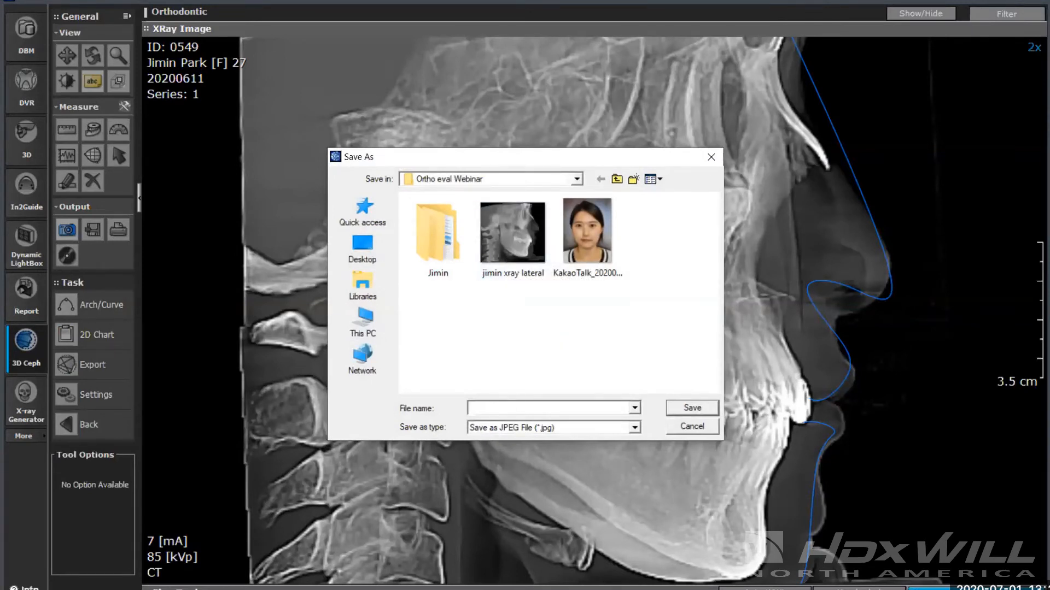
pyautogui.click(693, 427)
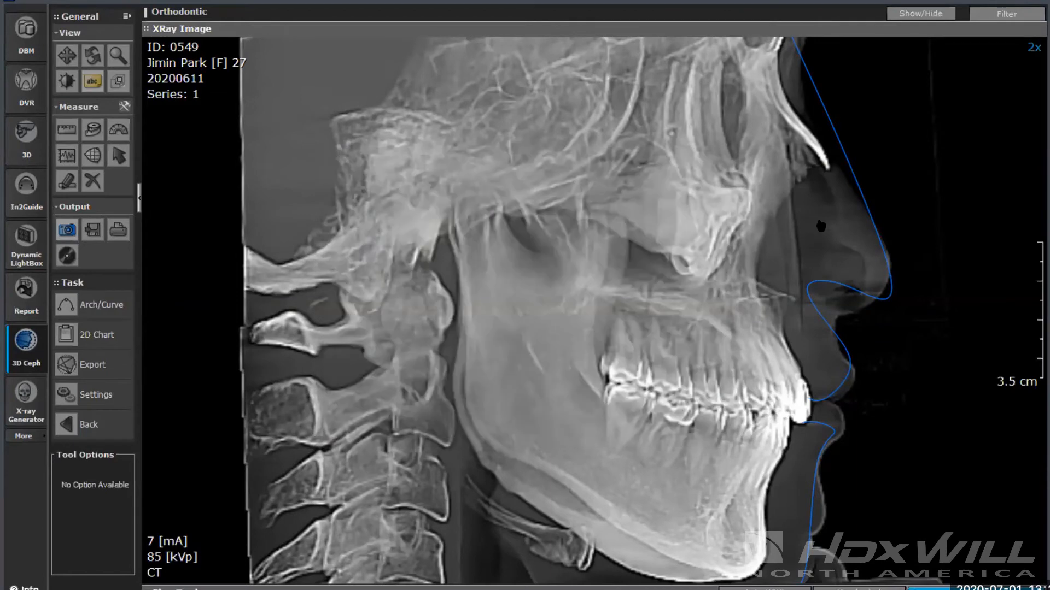
pyautogui.click(922, 16)
pyautogui.click(990, 33)
pyautogui.click(94, 365)
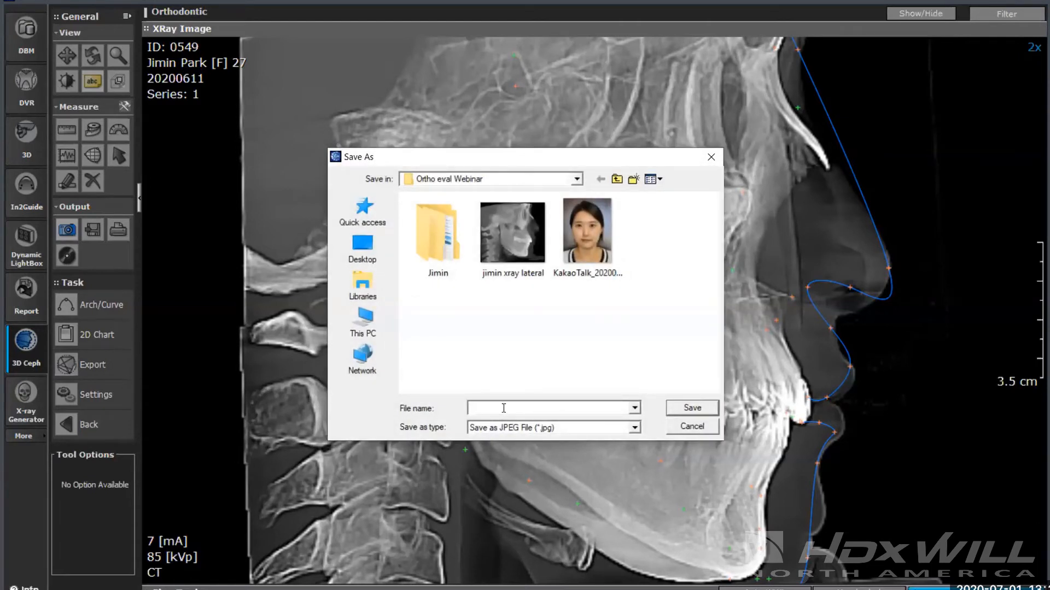
pyautogui.write('xray')
pyautogui.click(697, 410)
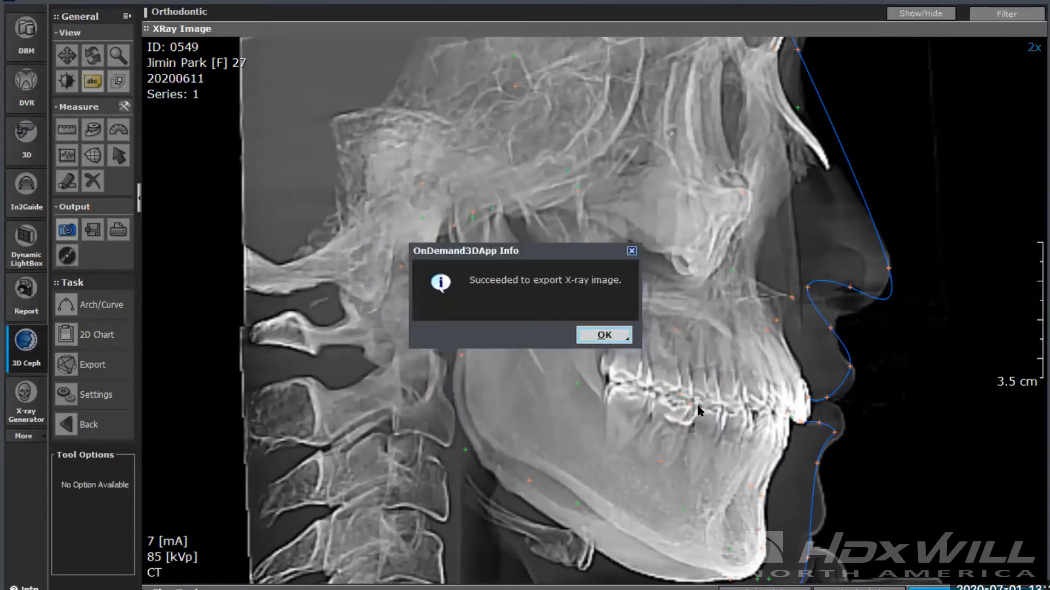
pyautogui.click(613, 339)
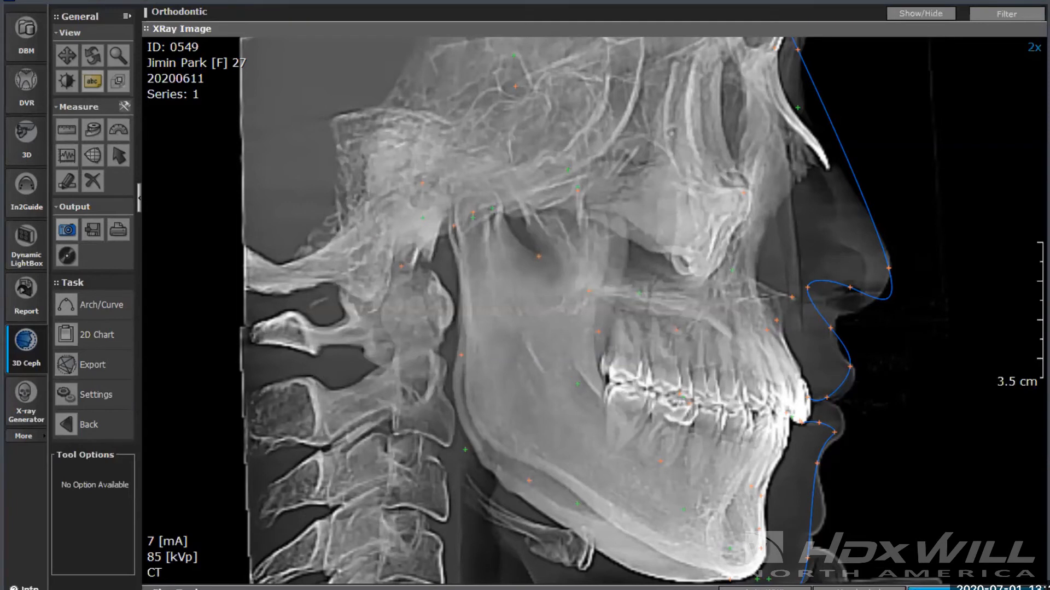
# Step: Switch to File Explorer, open the Ortho eval Webinar folder on the Desktop and view the exported xray image
pyautogui.hotkey('alt', 'Tab')
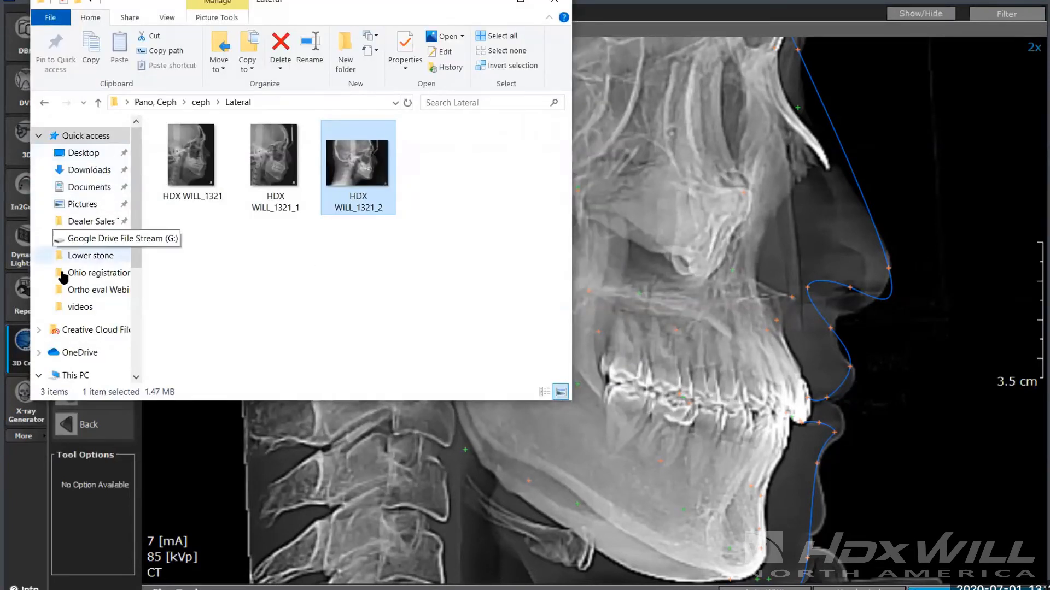
pyautogui.click(87, 153)
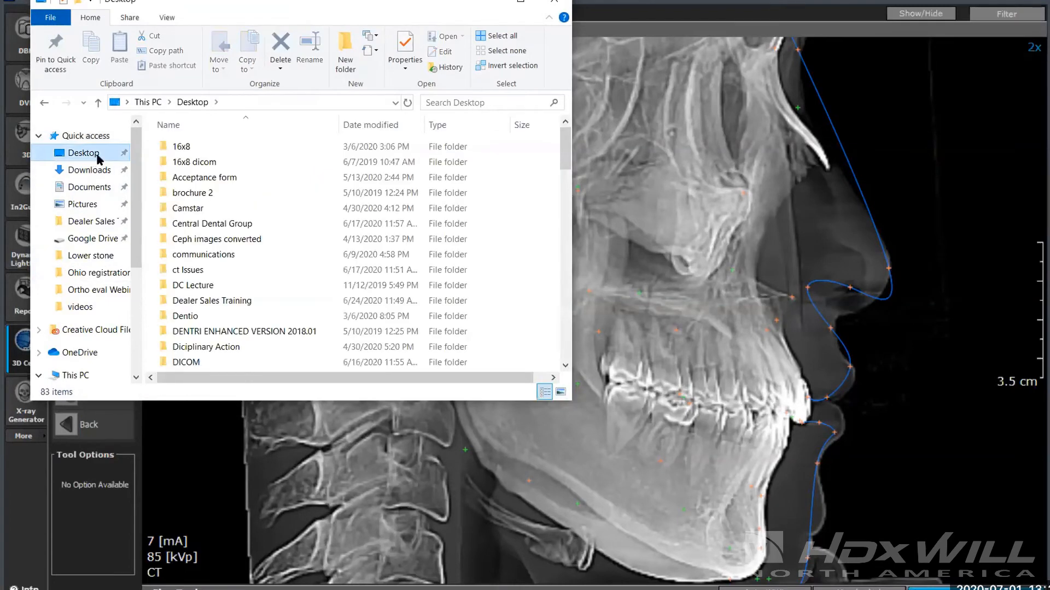
pyautogui.scroll(-10, 257, 203)
pyautogui.scroll(-1, 253, 208)
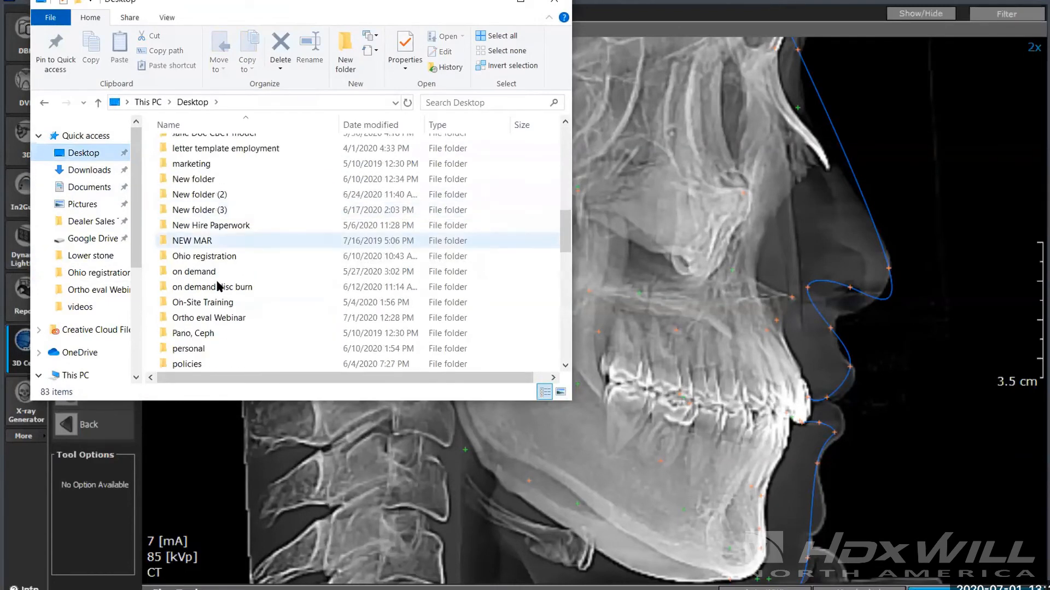
pyautogui.doubleClick(221, 317)
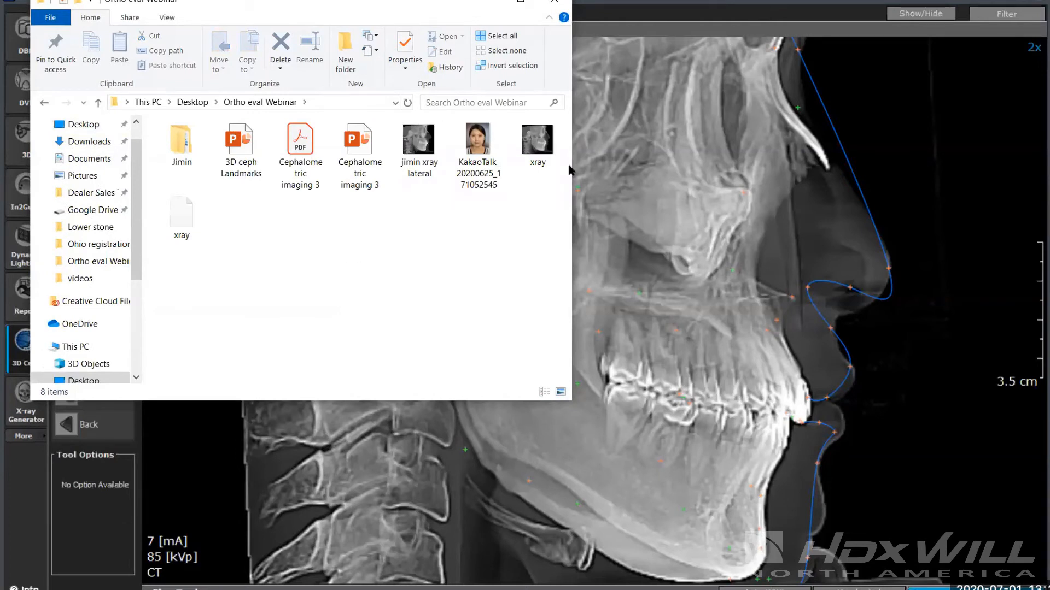
pyautogui.click(537, 152)
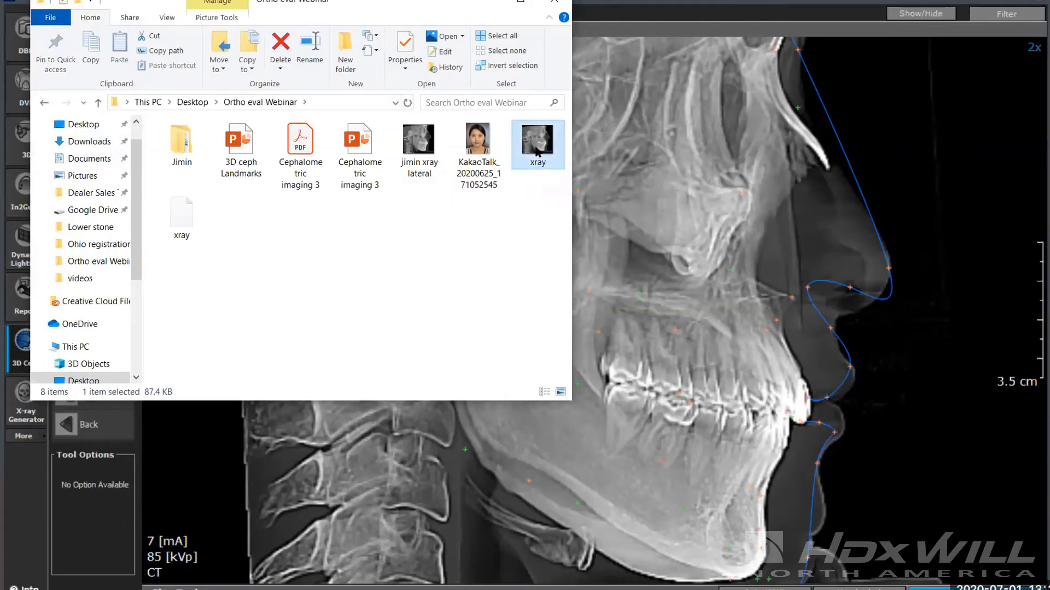
pyautogui.doubleClick(537, 153)
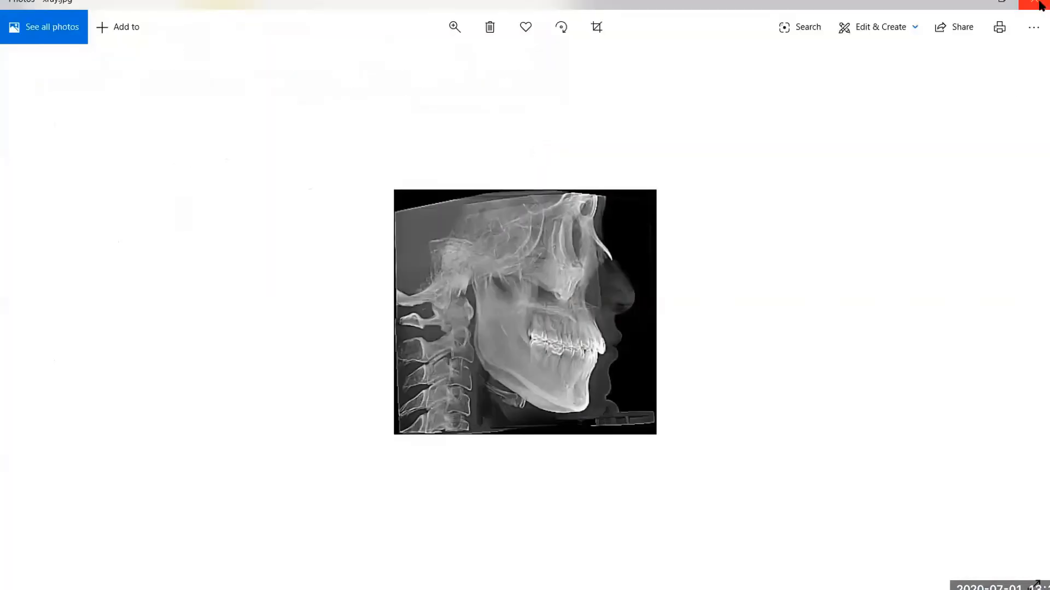
pyautogui.click(1040, 5)
# Step: Open the exported xray XML file in WordPad to view the landmark coordinates, and close it and the folder
pyautogui.click(180, 227)
pyautogui.doubleClick(179, 229)
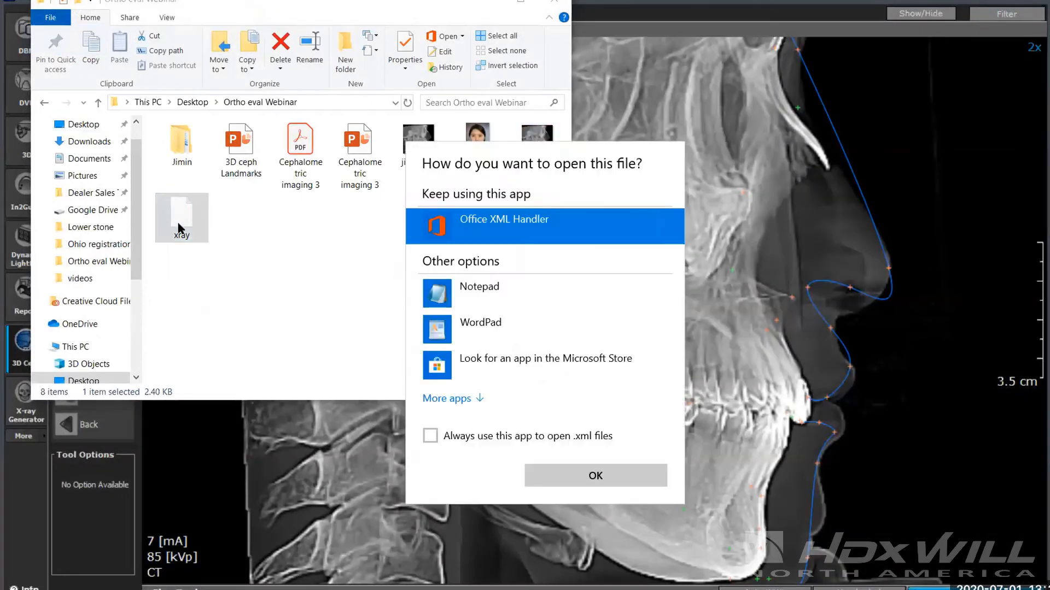
pyautogui.click(478, 326)
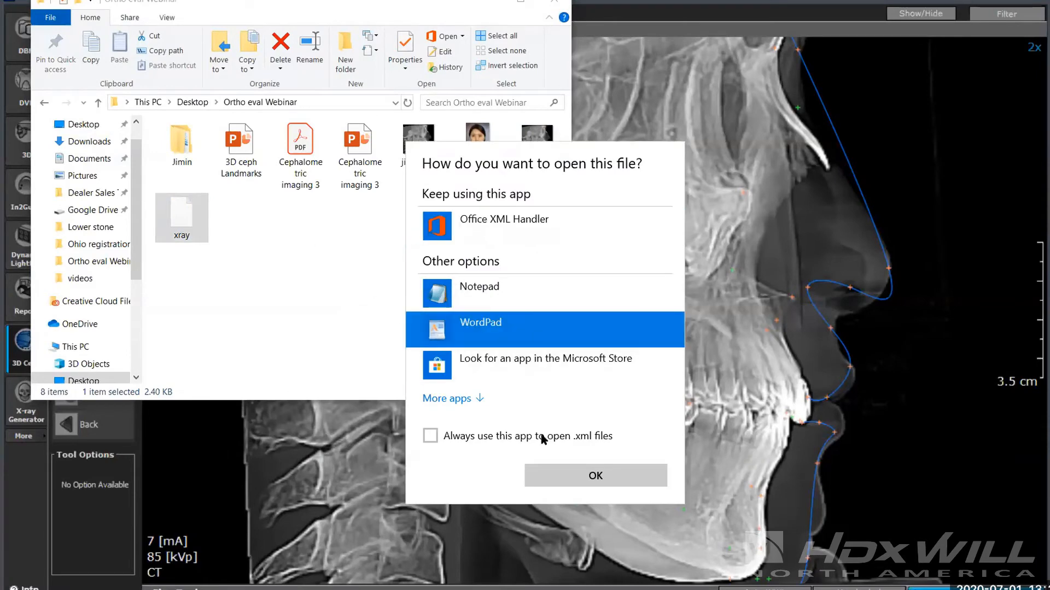
pyautogui.click(543, 438)
pyautogui.click(580, 475)
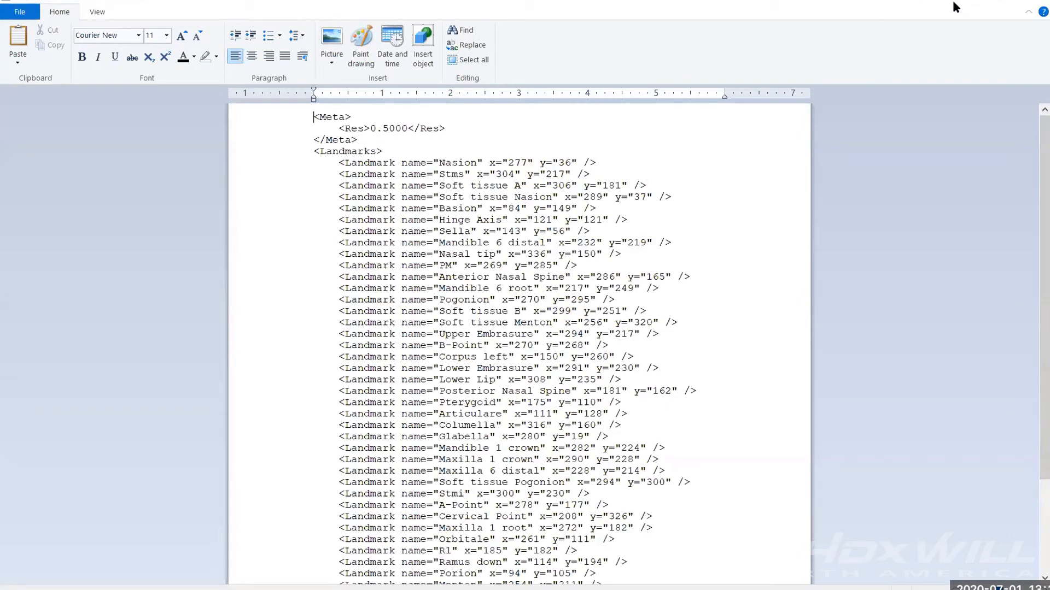
pyautogui.click(1030, 1)
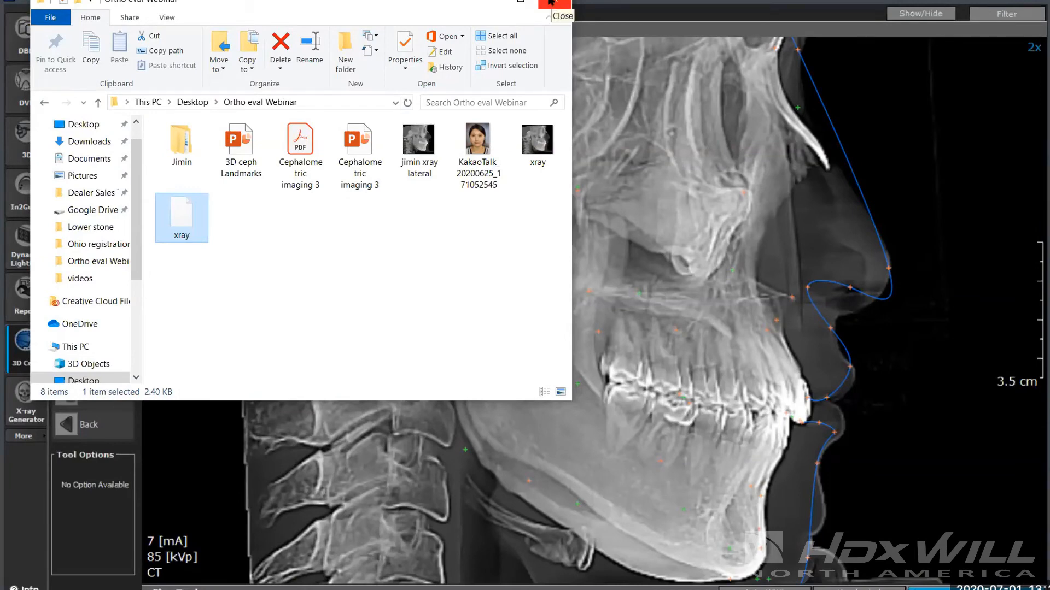
pyautogui.click(552, 4)
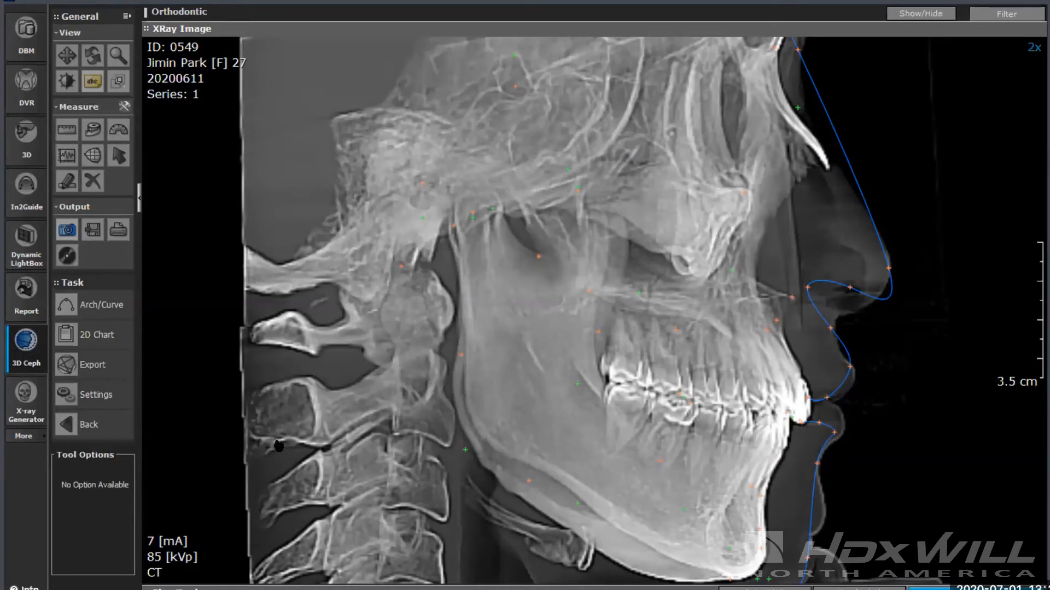
# Step: Open the lateral X-ray's analysis settings and look through the 2D landmark and 2D reference lists
pyautogui.click(104, 399)
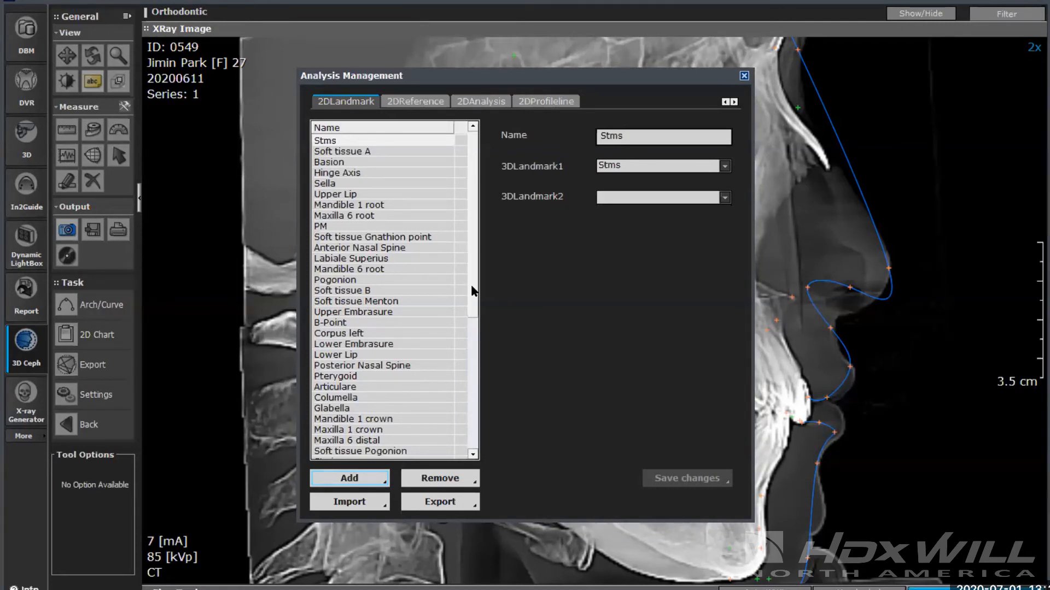
pyautogui.scroll(-4, 474, 298)
pyautogui.scroll(-3, 446, 393)
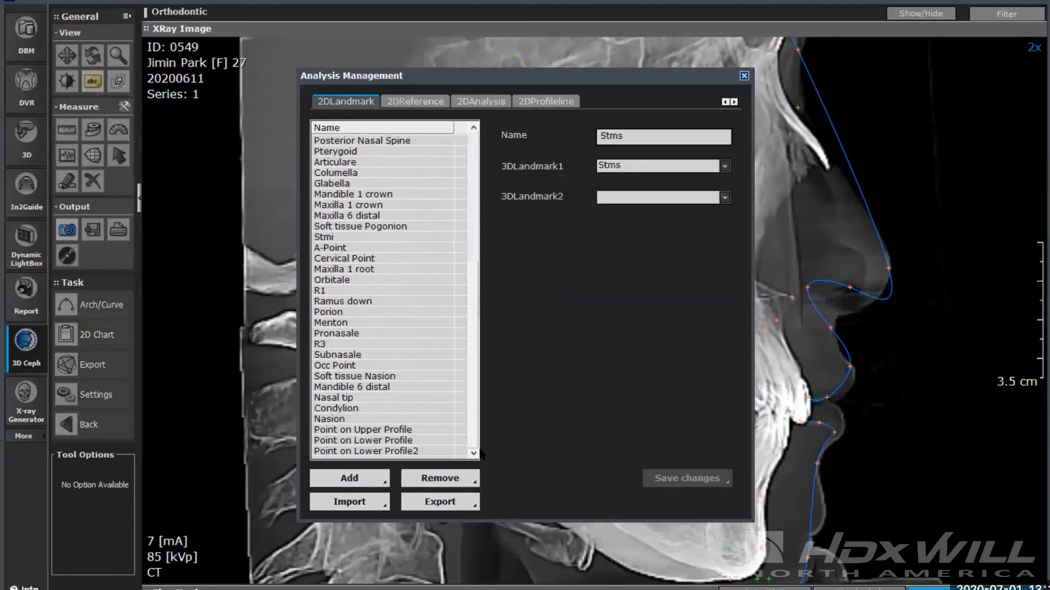
pyautogui.scroll(7, 489, 339)
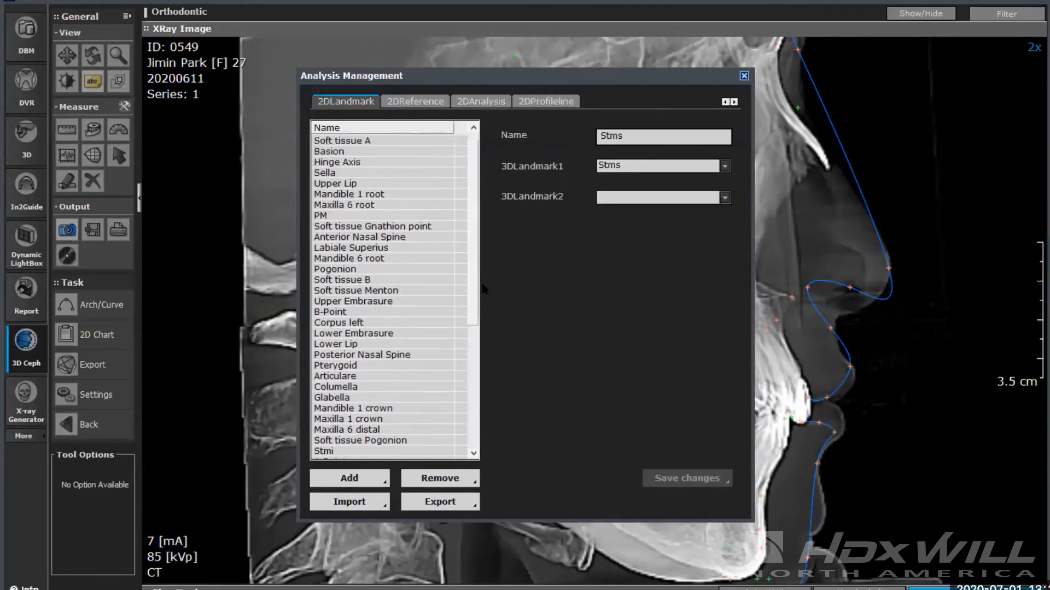
pyautogui.click(436, 101)
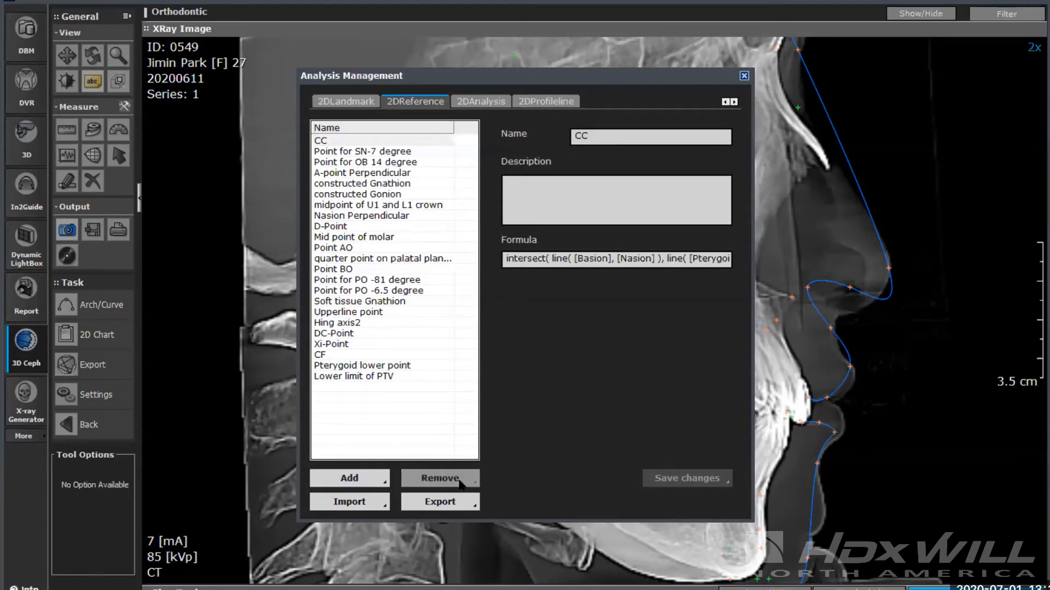
# Step: Expand the Ricketts analysis among the 2D analyses and look through its measurements
pyautogui.click(497, 103)
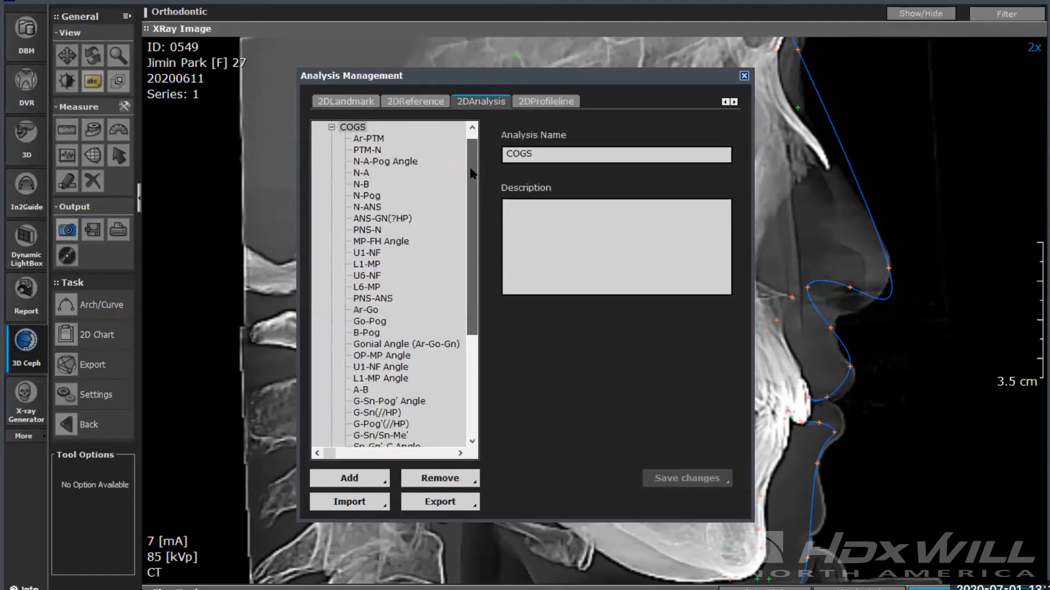
pyautogui.moveTo(470, 168); pyautogui.dragTo(384, 369)
pyautogui.click(331, 423)
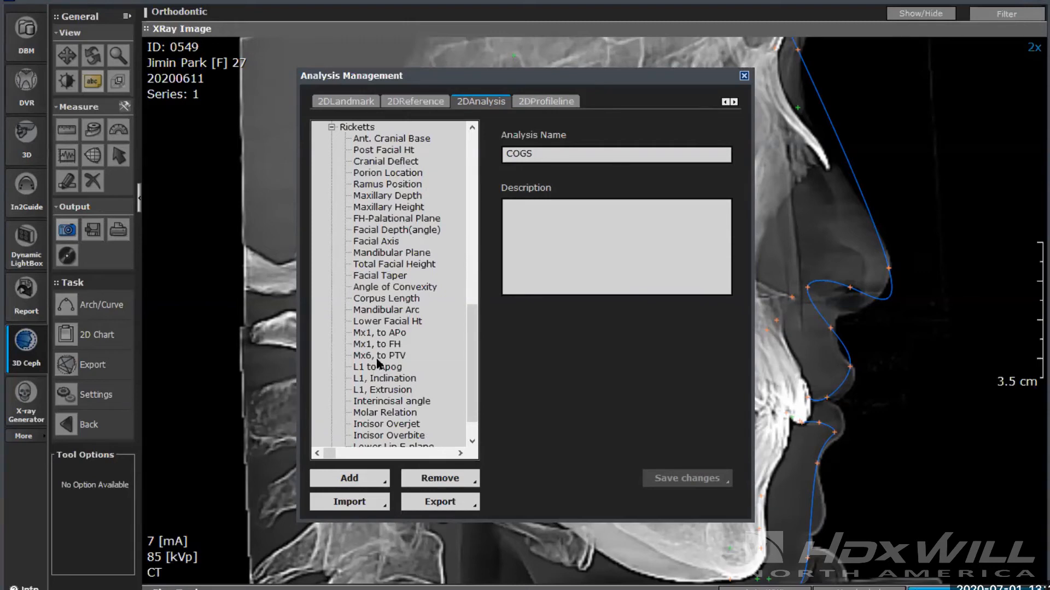
pyautogui.moveTo(475, 368); pyautogui.dragTo(479, 282)
pyautogui.scroll(-6, 480, 306)
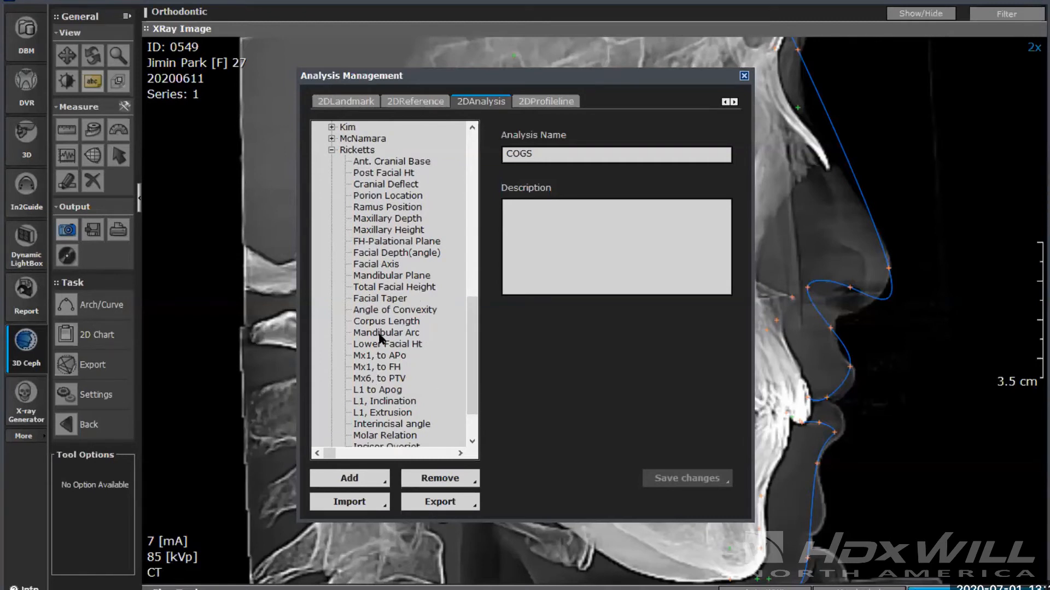
# Step: View the landmarks that define the Lower Profile and Upper Profile lines, and close Analysis Management
pyautogui.click(550, 103)
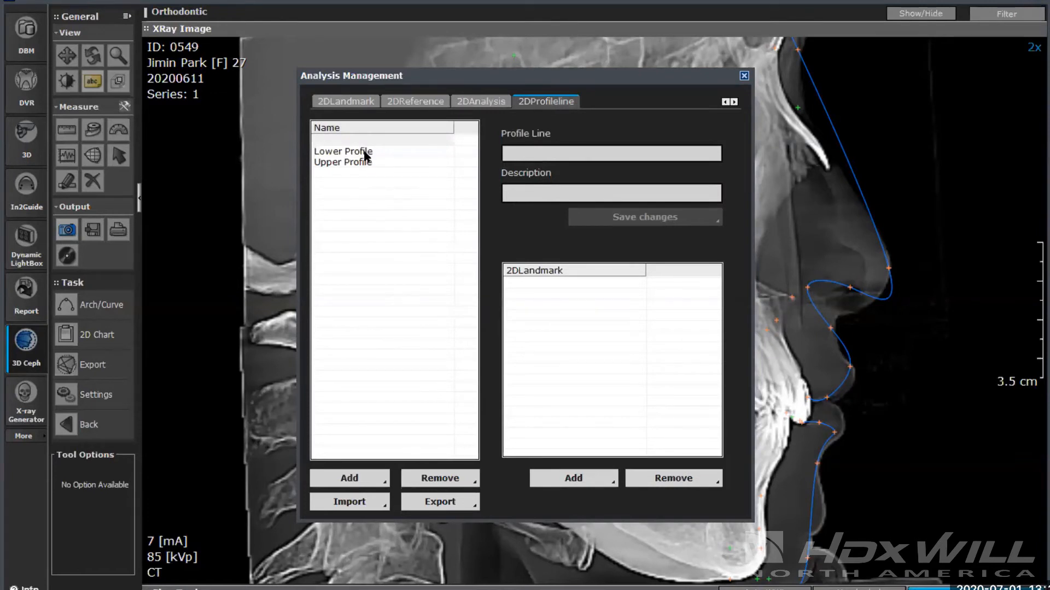
pyautogui.click(365, 153)
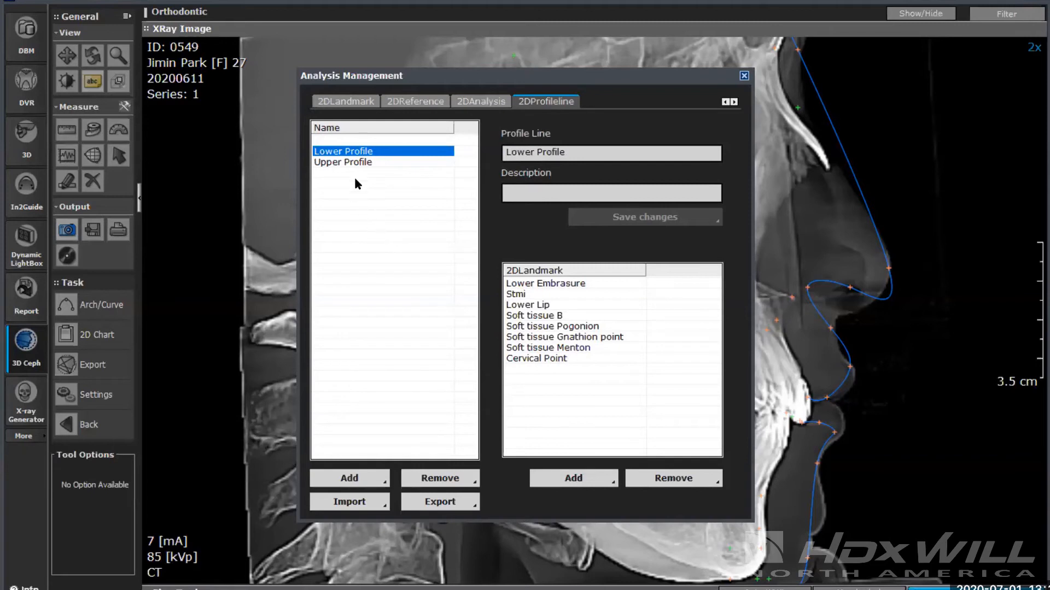
pyautogui.click(363, 163)
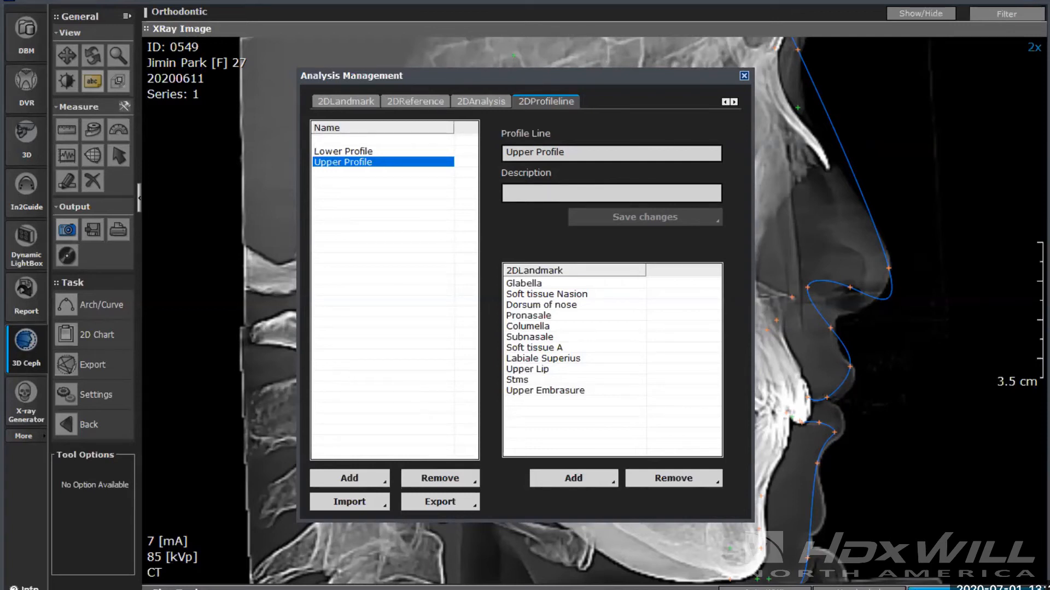
pyautogui.click(744, 76)
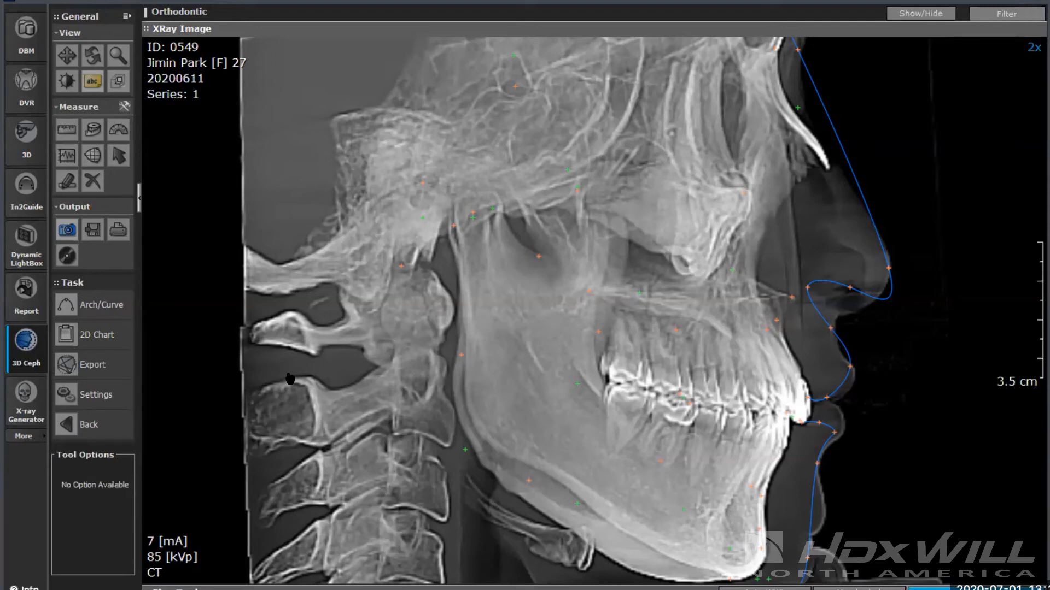
# Step: Return from the lateral X-ray to the 3D view and fade the mapped facial photo to reveal the skull
pyautogui.click(92, 427)
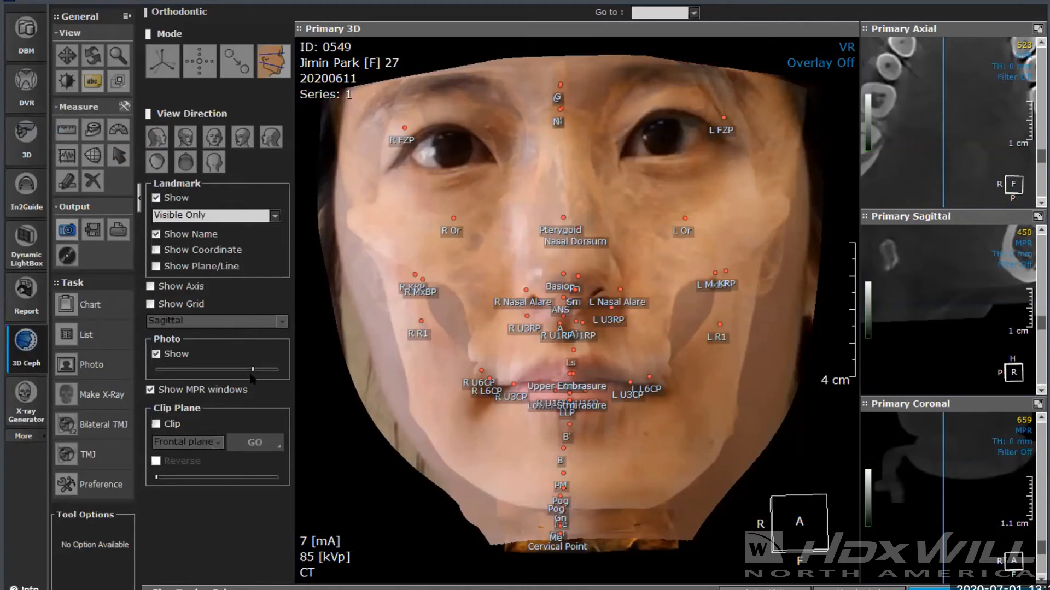
pyautogui.click(189, 371)
pyautogui.click(189, 371)
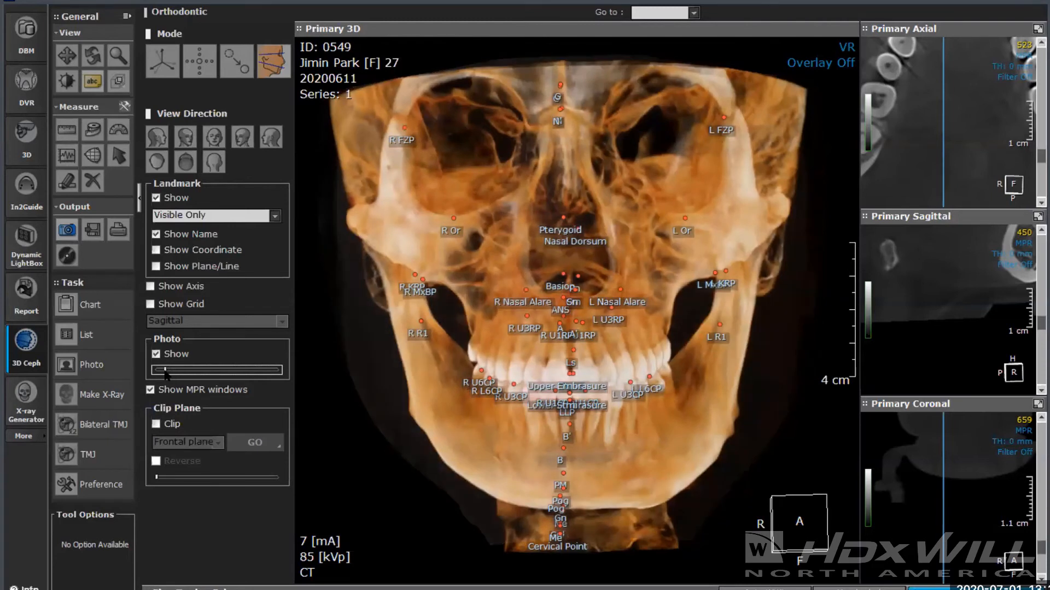
# Step: Measure the distance between the R Or and N landmarks on the skull with the ruler and delete the measurement
pyautogui.click(67, 131)
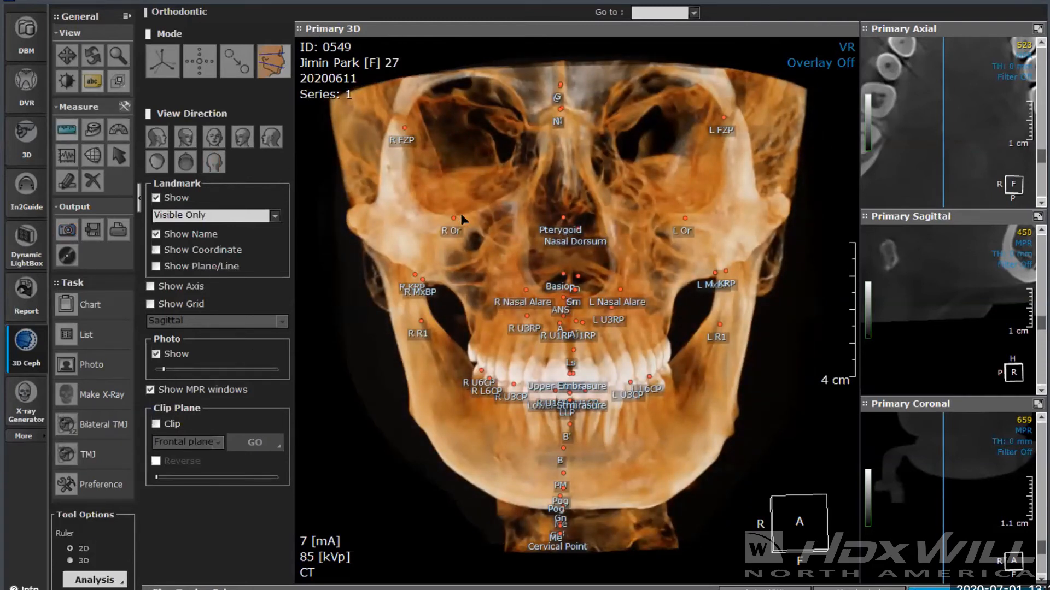
pyautogui.click(550, 107)
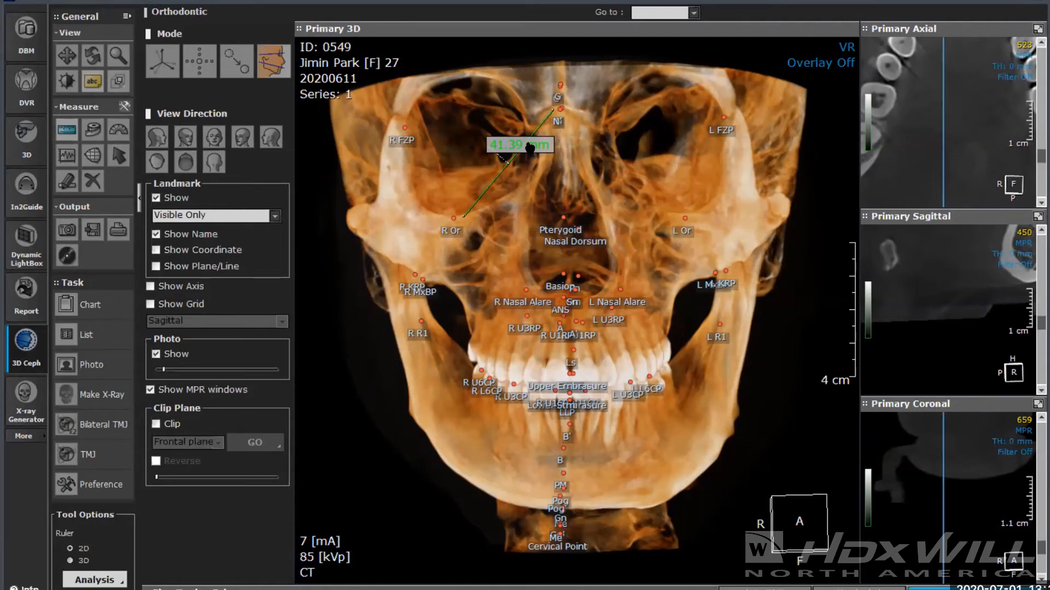
pyautogui.press('Delete')
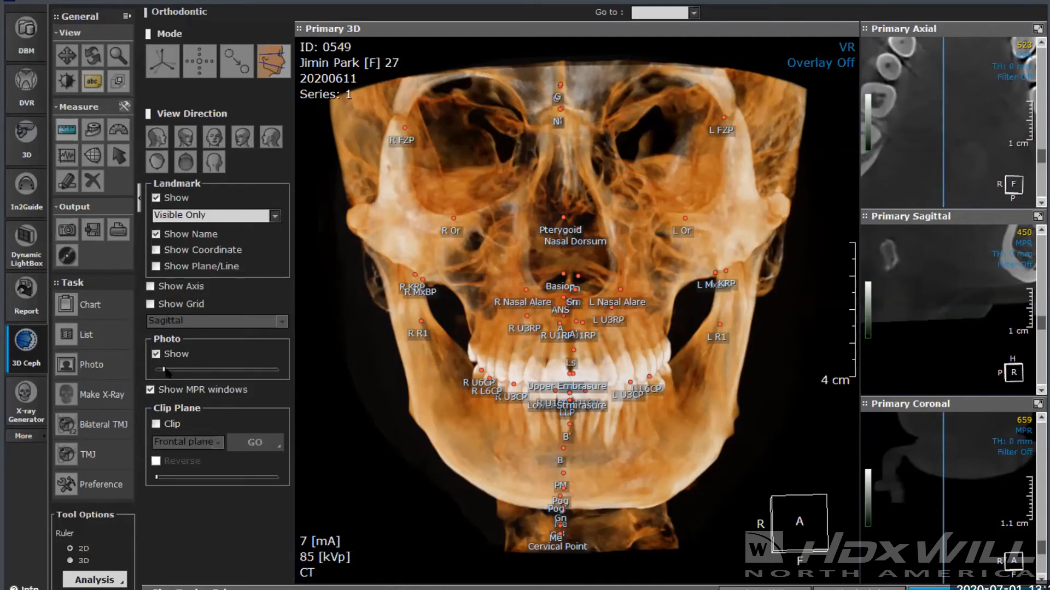
# Step: Examine the facial photo at full opacity from the right side and the front, and fade it to reveal the skull
pyautogui.moveTo(165, 370); pyautogui.dragTo(278, 374)
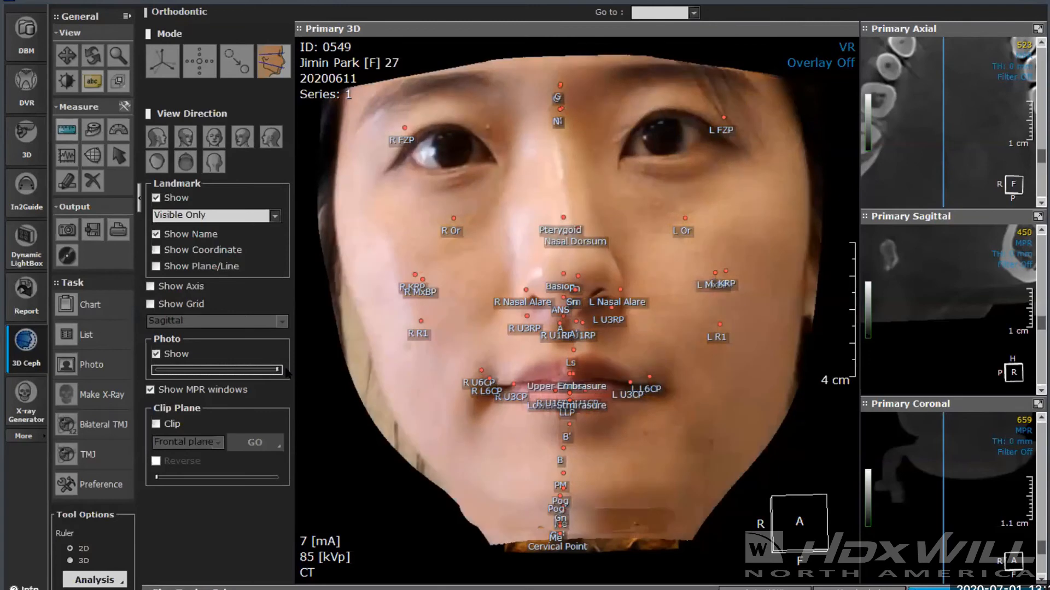
pyautogui.click(157, 138)
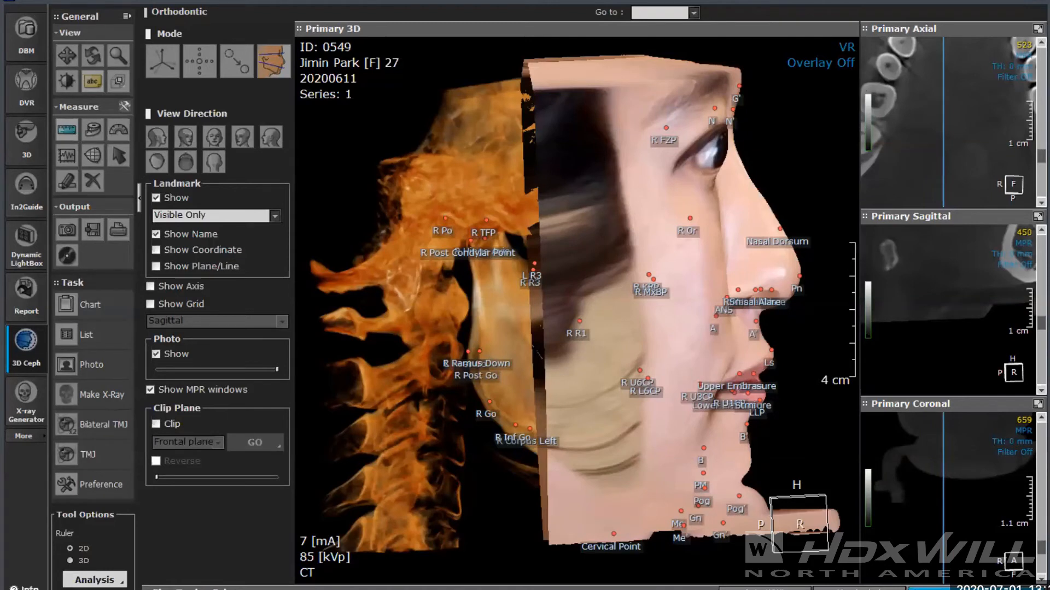
pyautogui.moveTo(1048, 295)
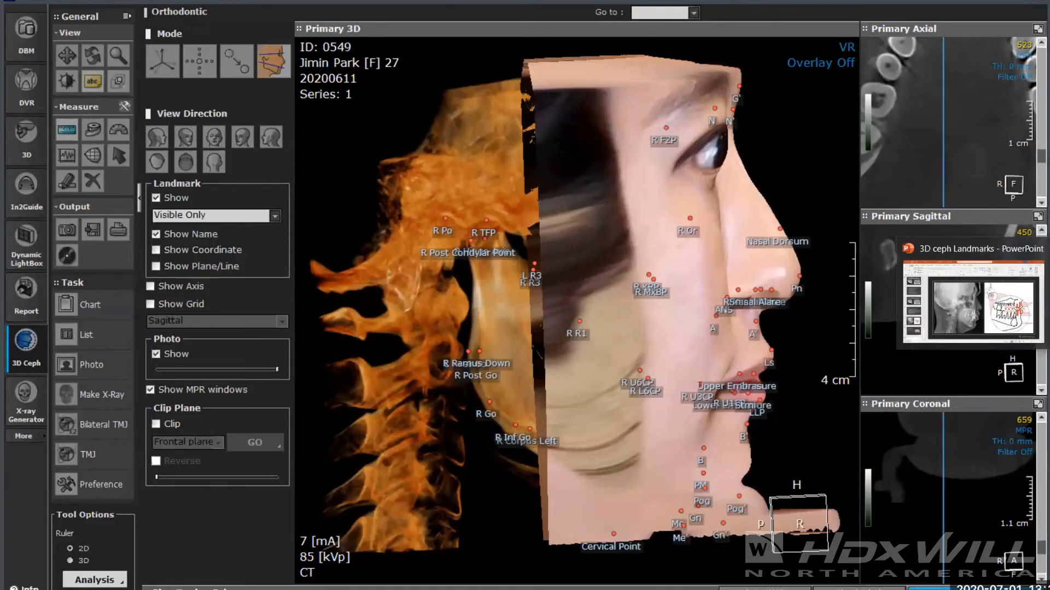
pyautogui.moveTo(1049, 328)
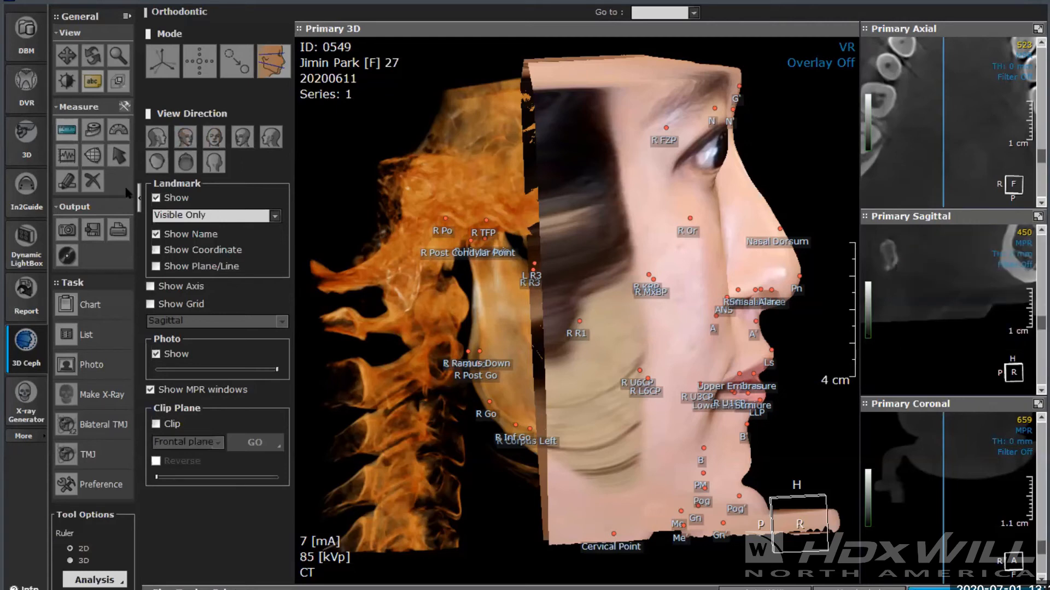
pyautogui.click(219, 141)
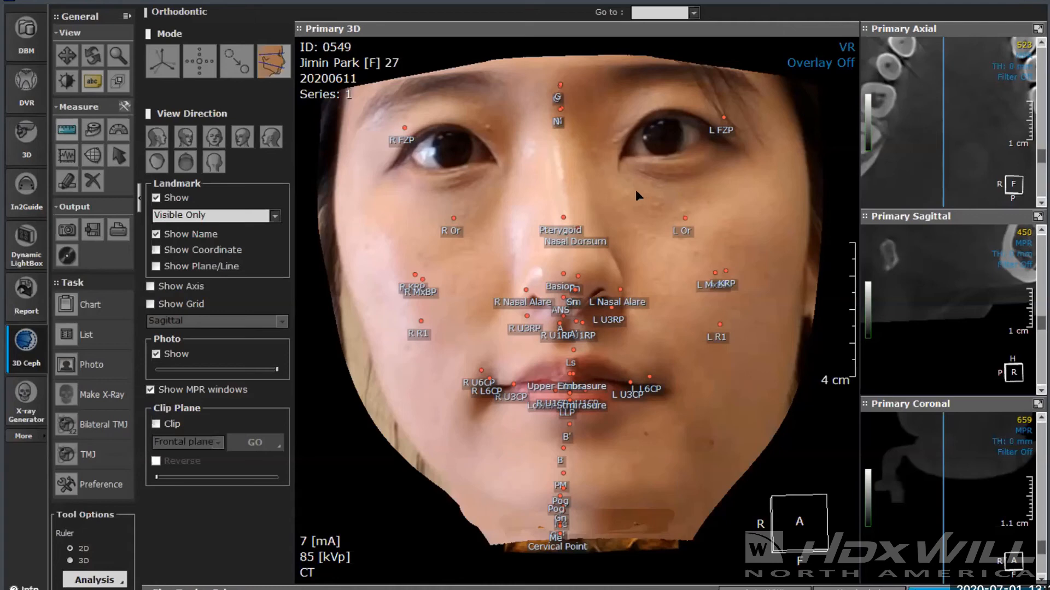
pyautogui.moveTo(277, 370); pyautogui.dragTo(177, 370)
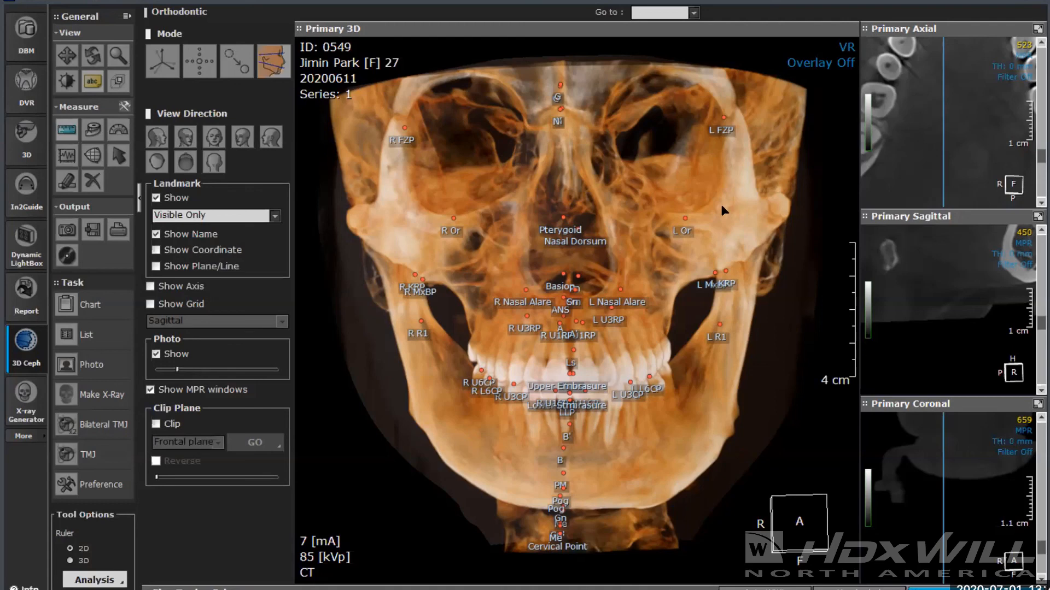
# Step: Check the Measure Analysis table with the ruler set to 2D, hide it and set the ruler to 3D
pyautogui.click(70, 549)
pyautogui.click(88, 578)
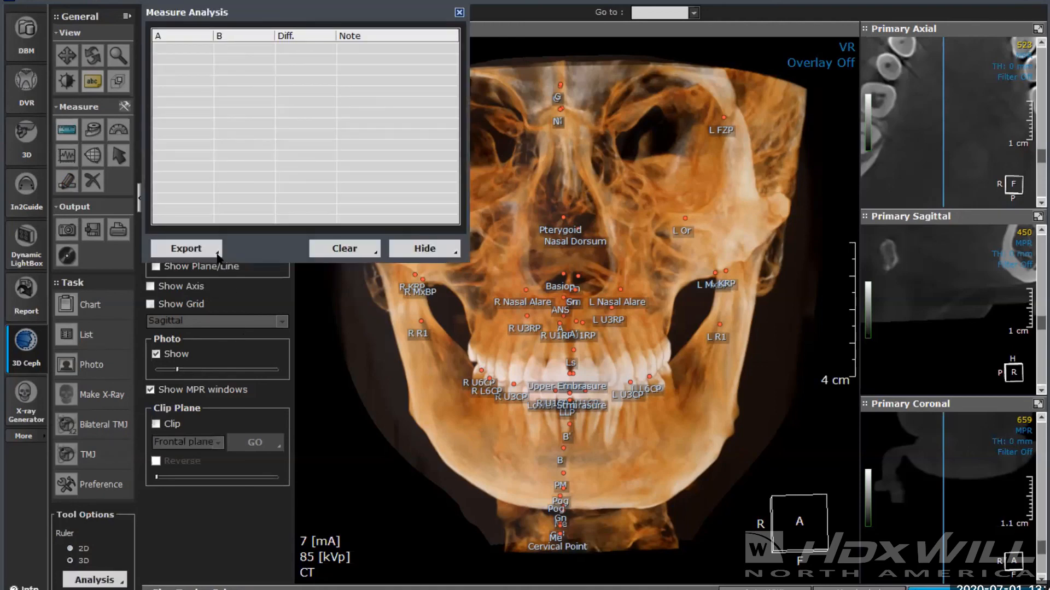
pyautogui.click(424, 249)
pyautogui.click(70, 560)
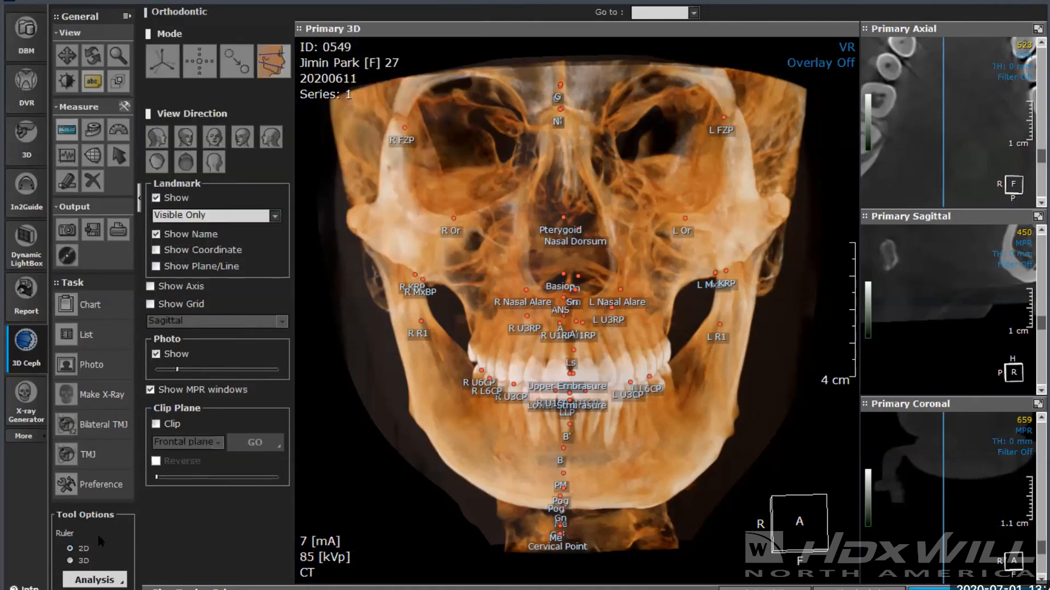